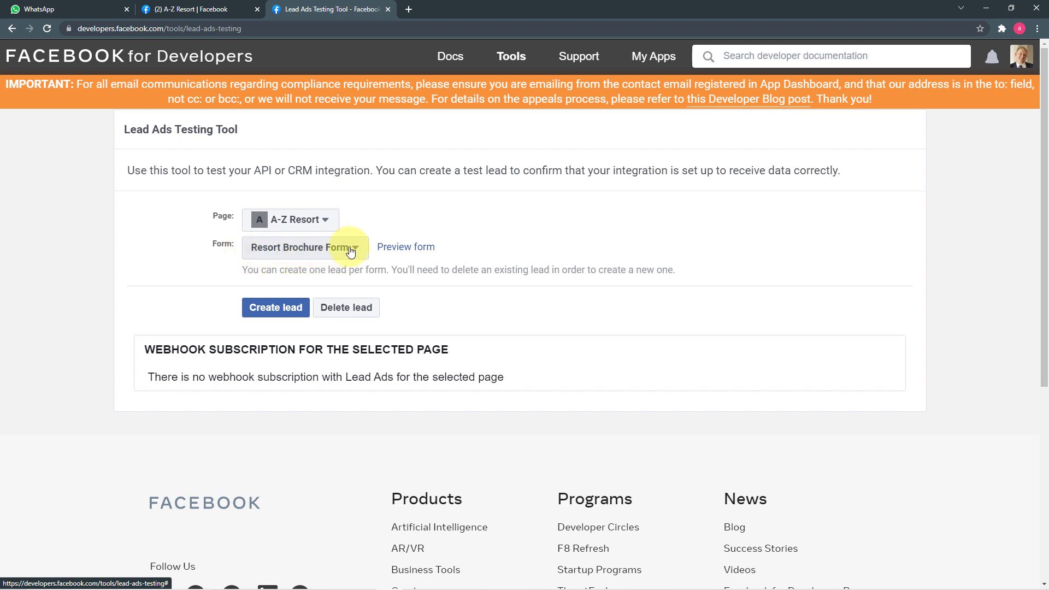
Preview the Resort Brochure Form, then check WhatsApp Web for incoming messages.
click(412, 253)
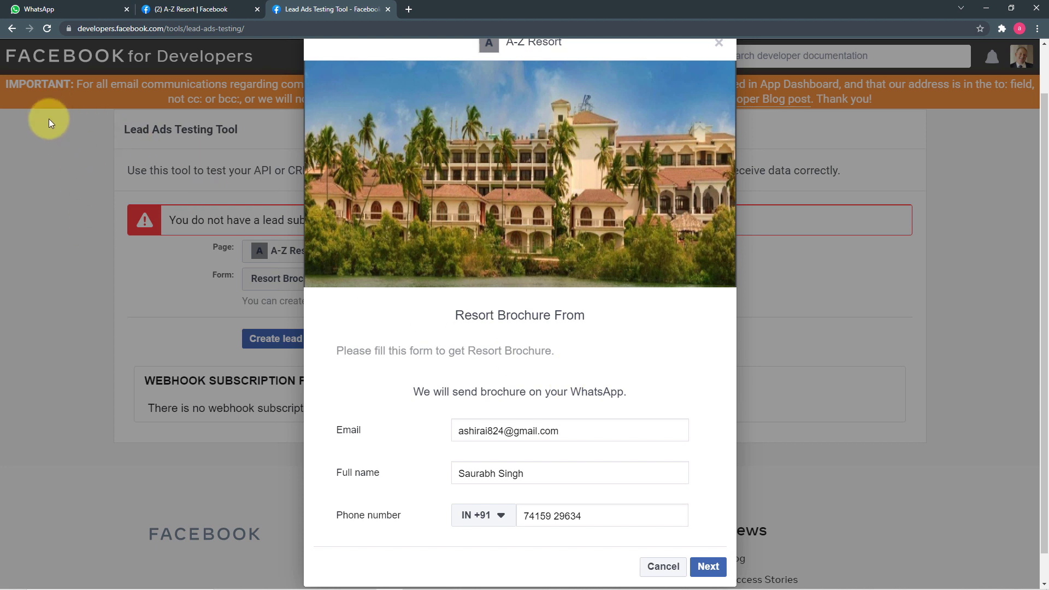
click(54, 9)
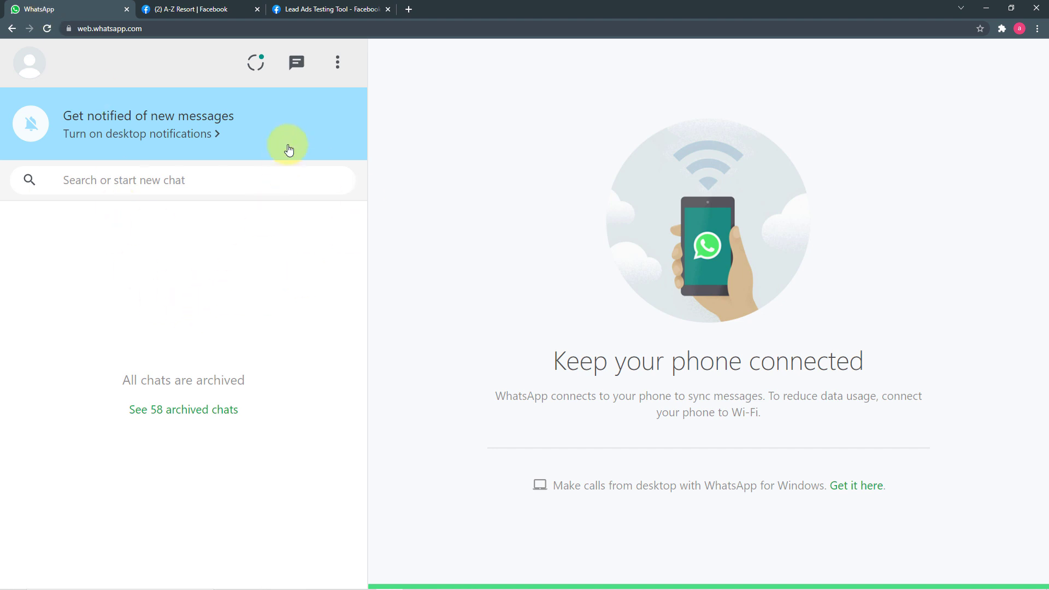
click(302, 12)
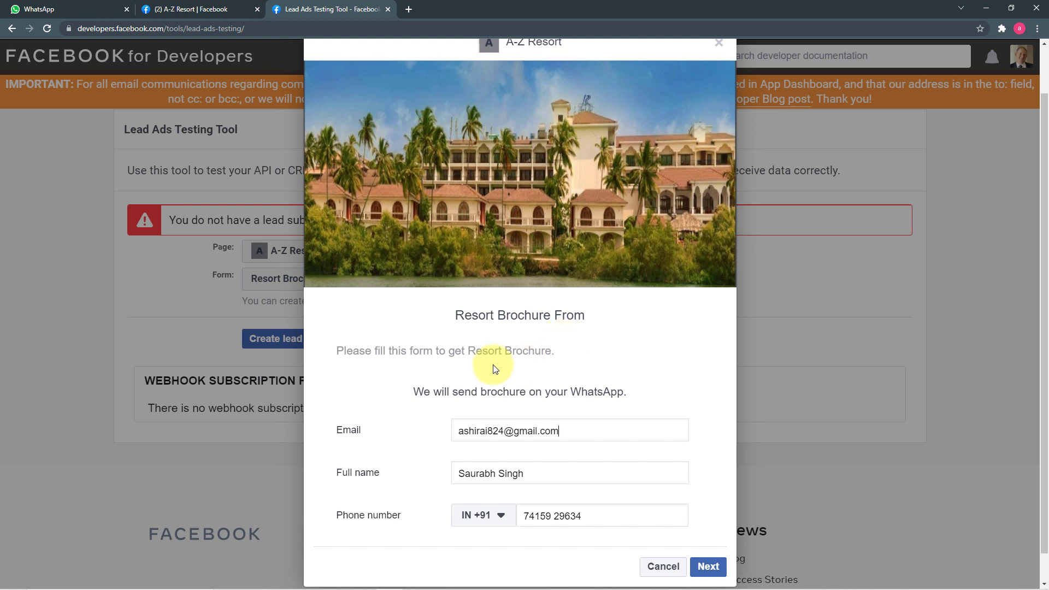
click(48, 15)
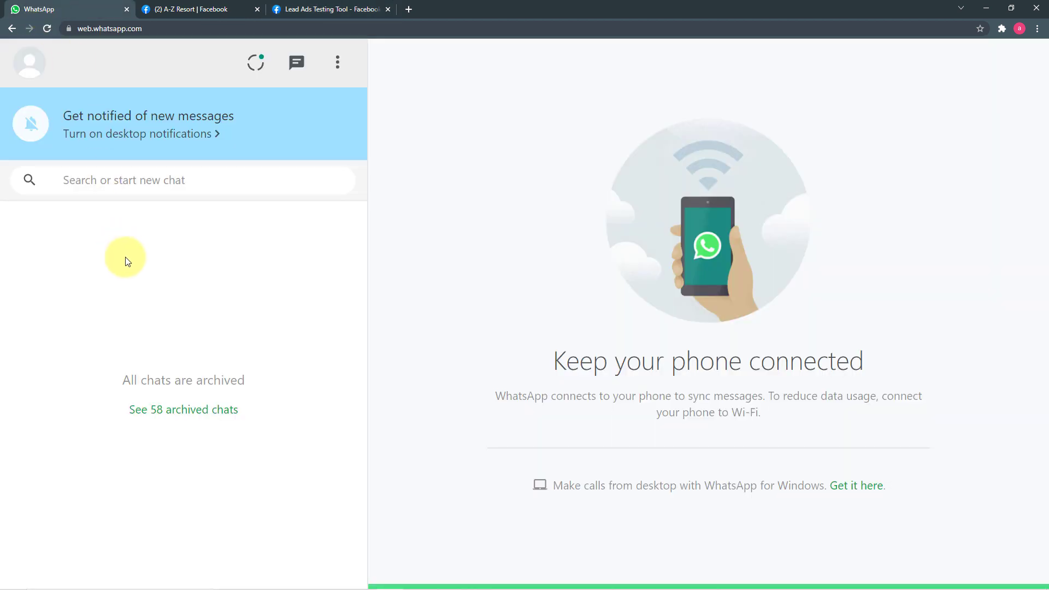
Replace the form's prefilled full name with the new lead's name and continue to Terms and Conditions.
click(331, 10)
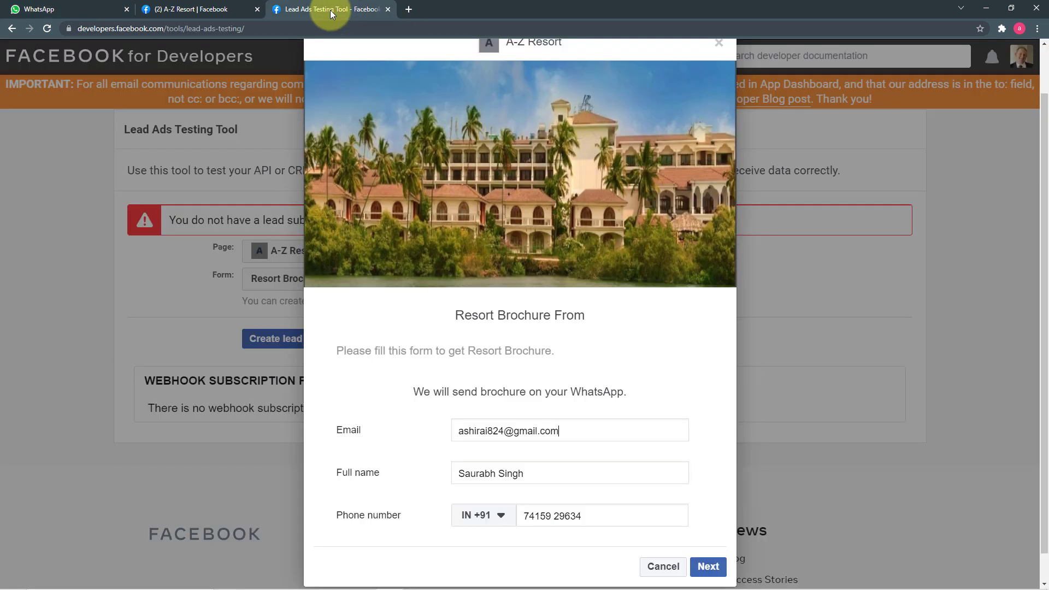
triple_click(562, 471)
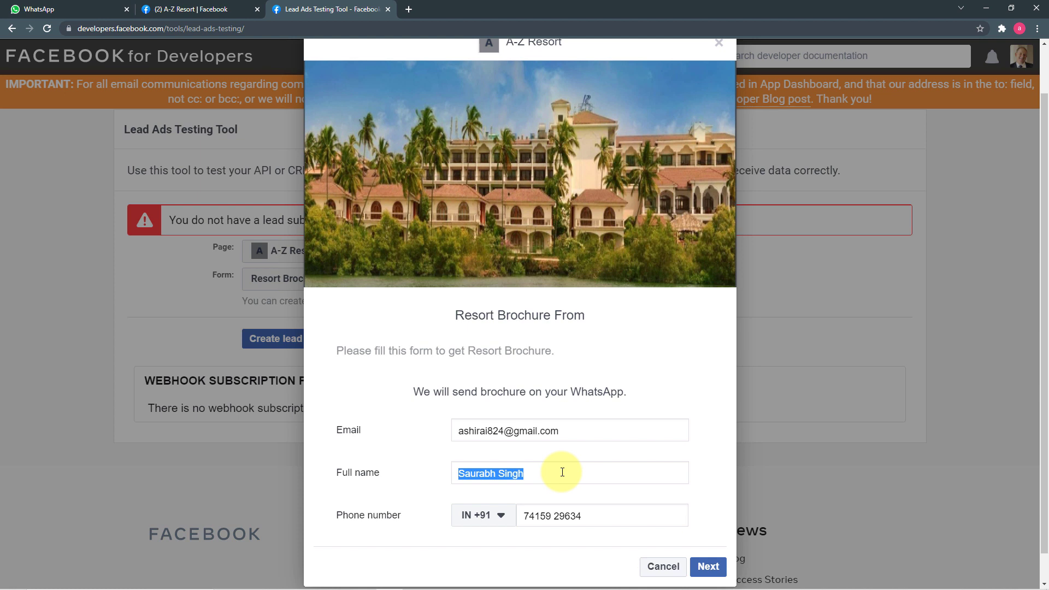
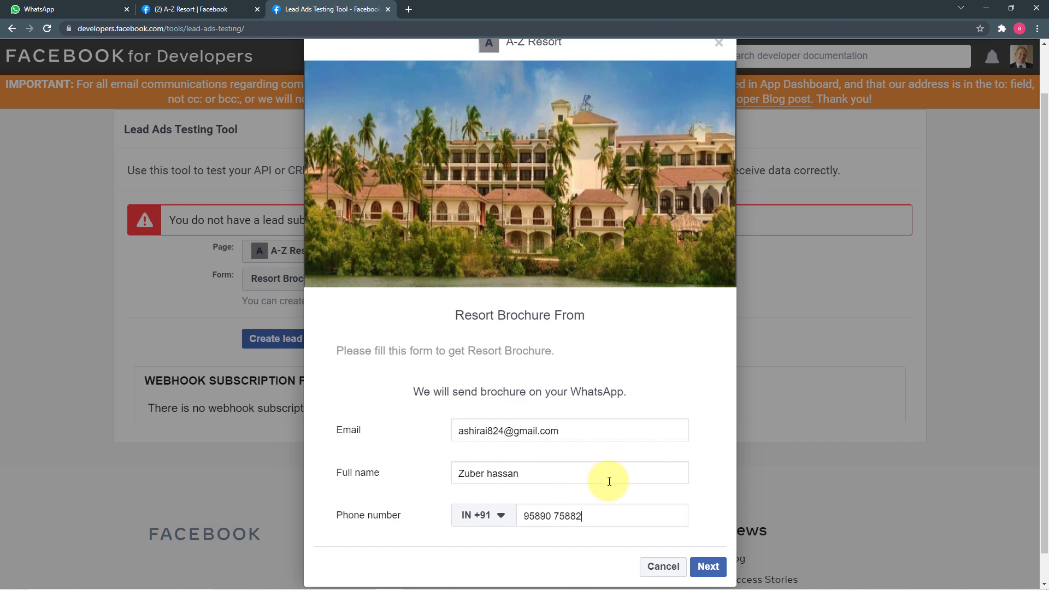
click(703, 565)
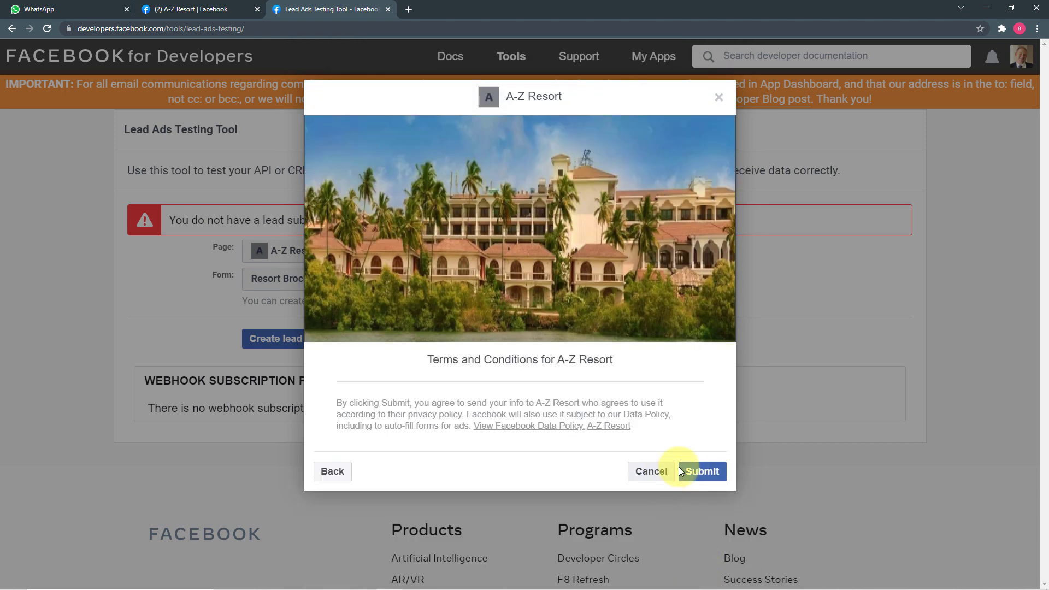
Submit the test lead and close the form preview.
click(702, 470)
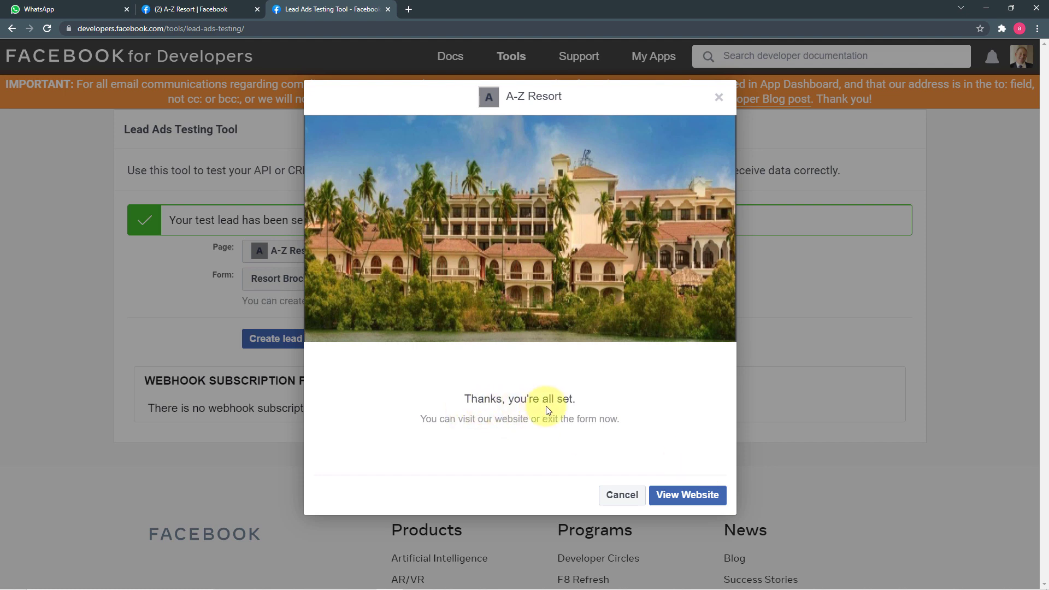
click(615, 494)
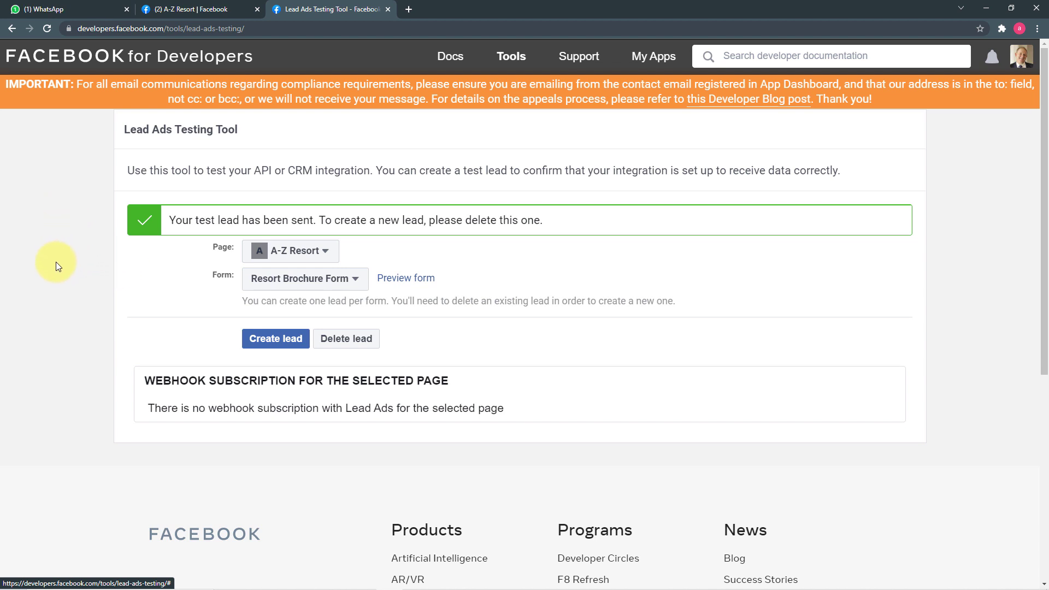
Open the new A-Z Resort chat and select its Google Drive brochure link.
click(46, 9)
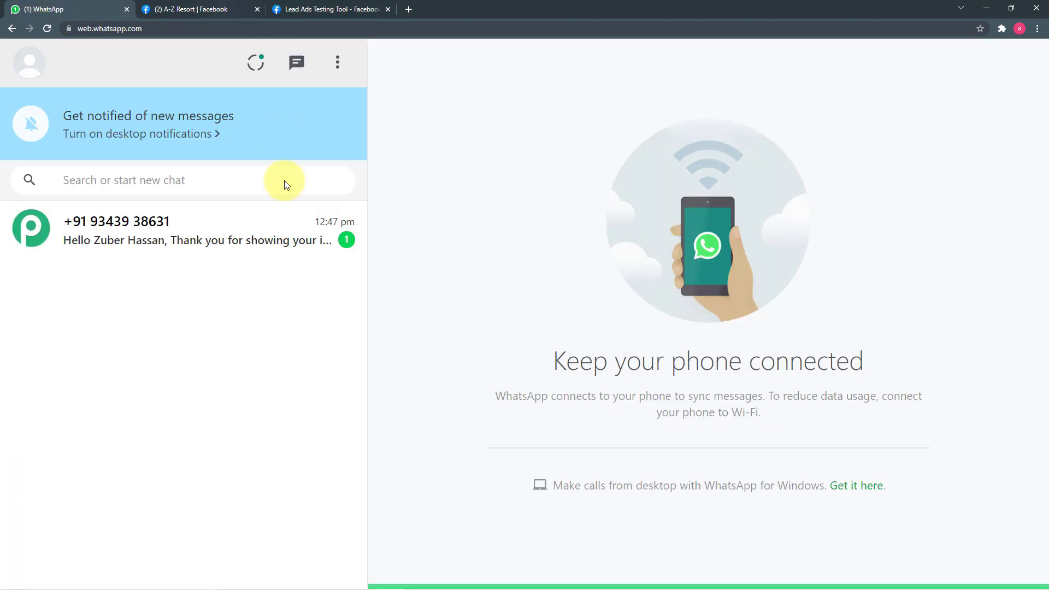
click(141, 241)
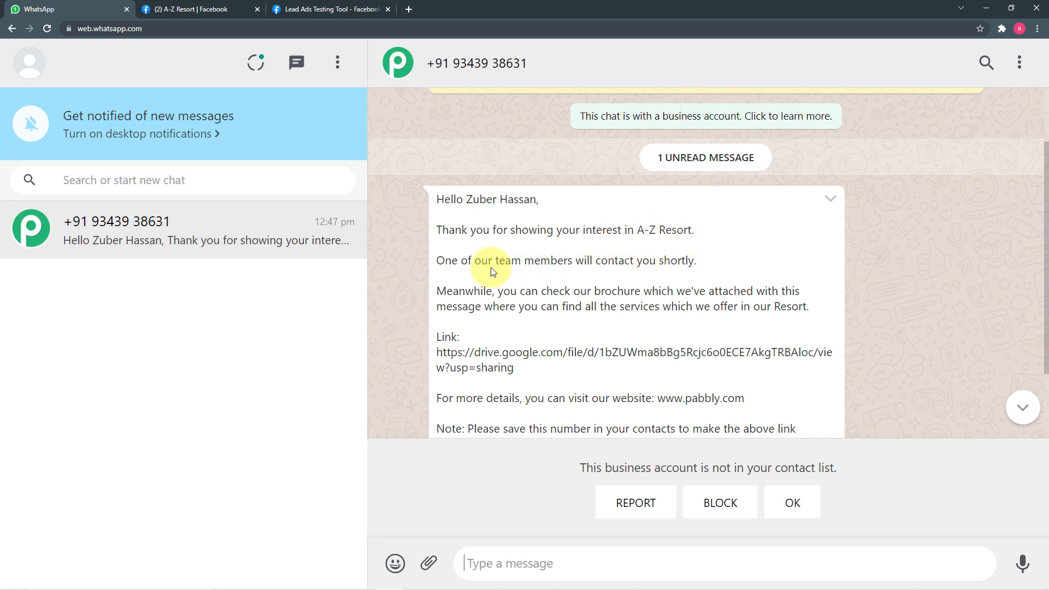
scroll(486, 272, down, 1)
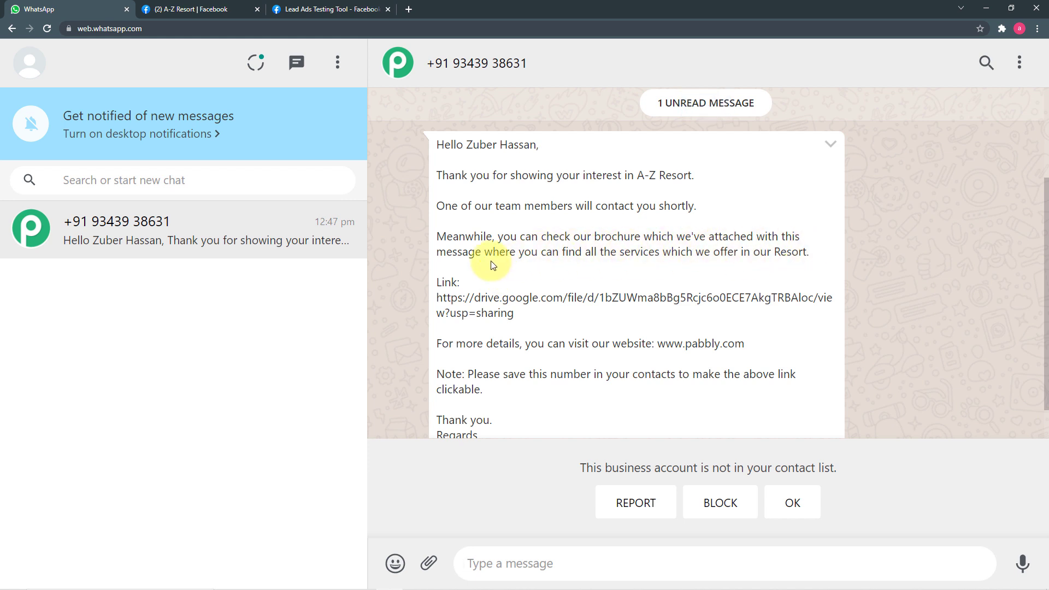
triple_click(436, 297)
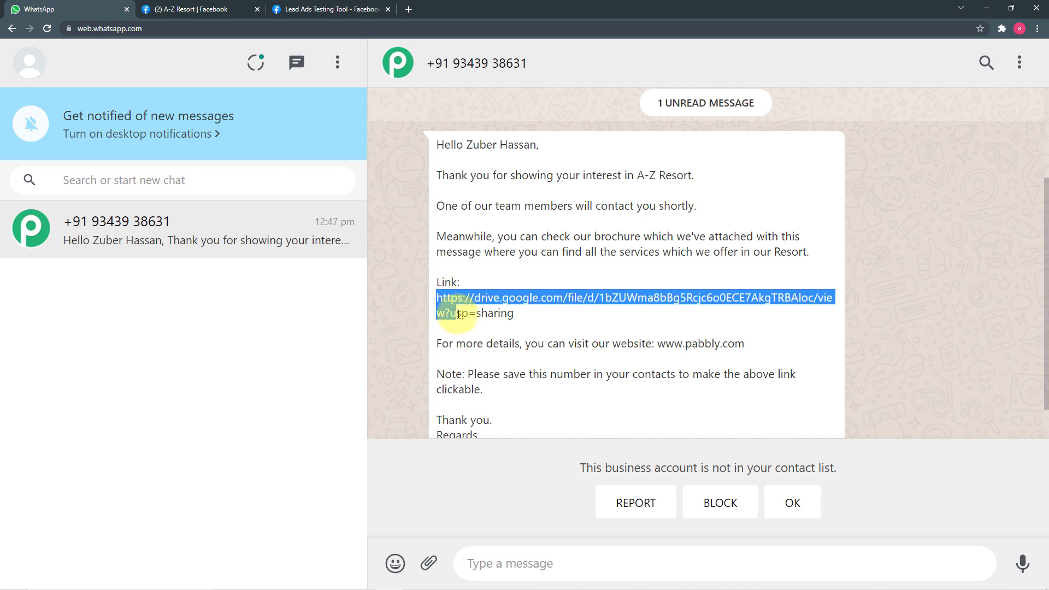
right_click(483, 306)
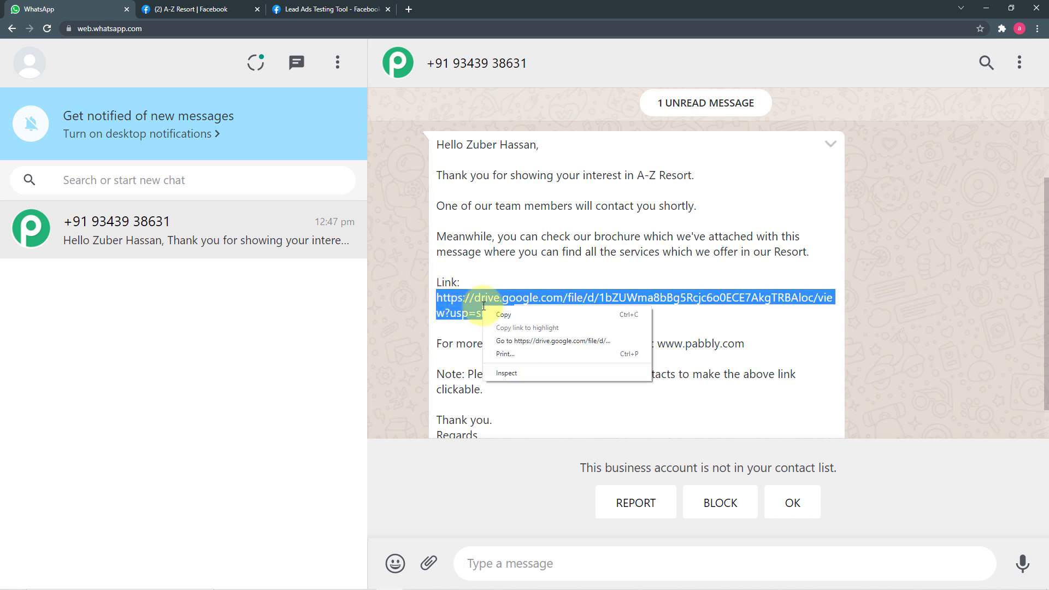
Open resort.pdf from the Drive link, scroll through its pages, and return to WhatsApp.
click(511, 340)
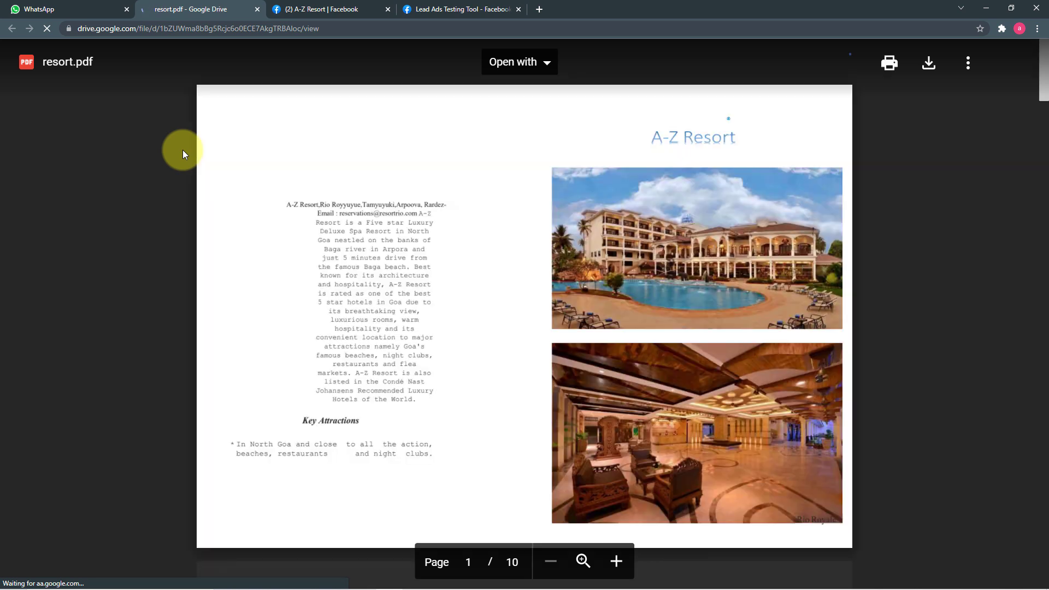
scroll(182, 150, down, 5)
scroll(182, 149, down, 15)
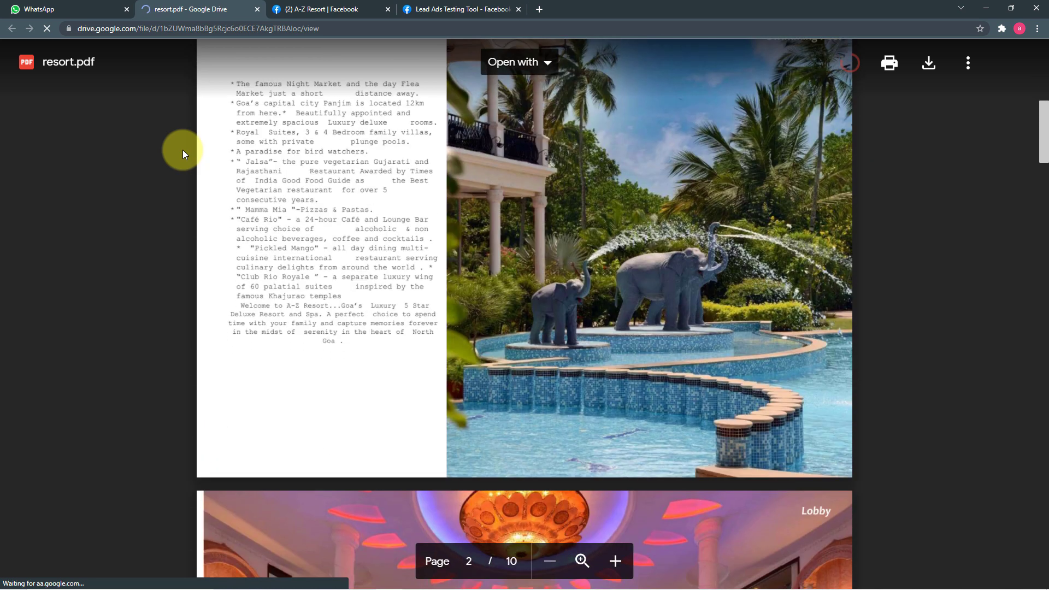
scroll(182, 149, down, 12)
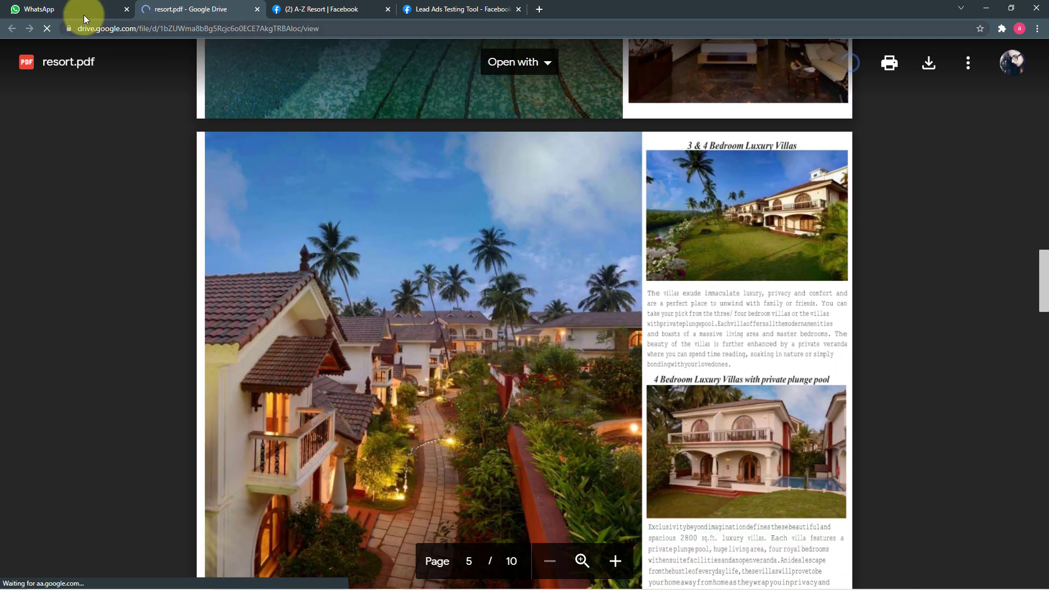
click(84, 8)
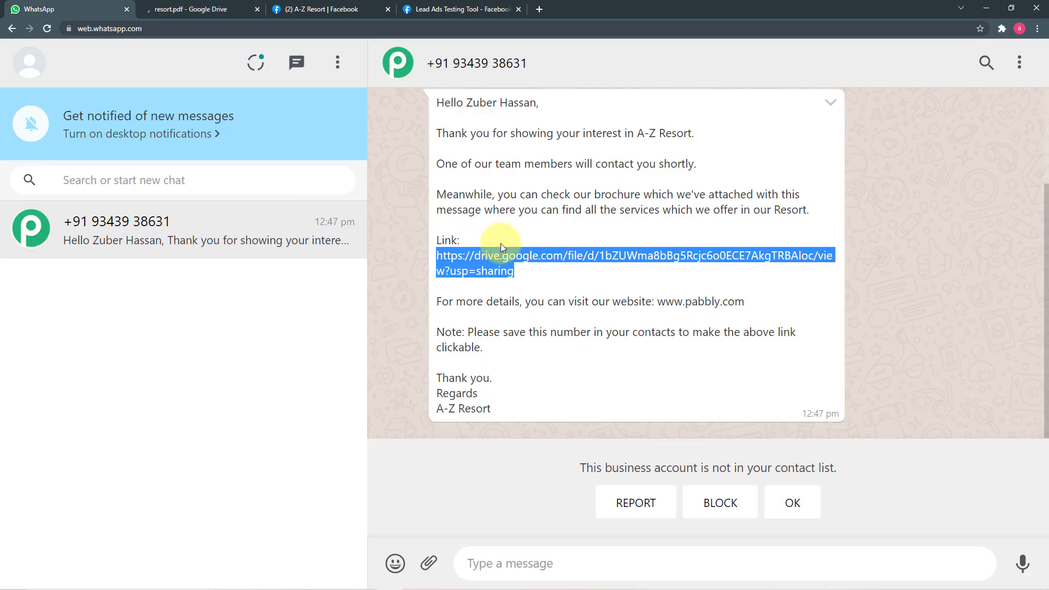
Review the brochure message, clear the link selection, then go to the Integration in 3 Easy Steps slide.
scroll(520, 234, up, 3)
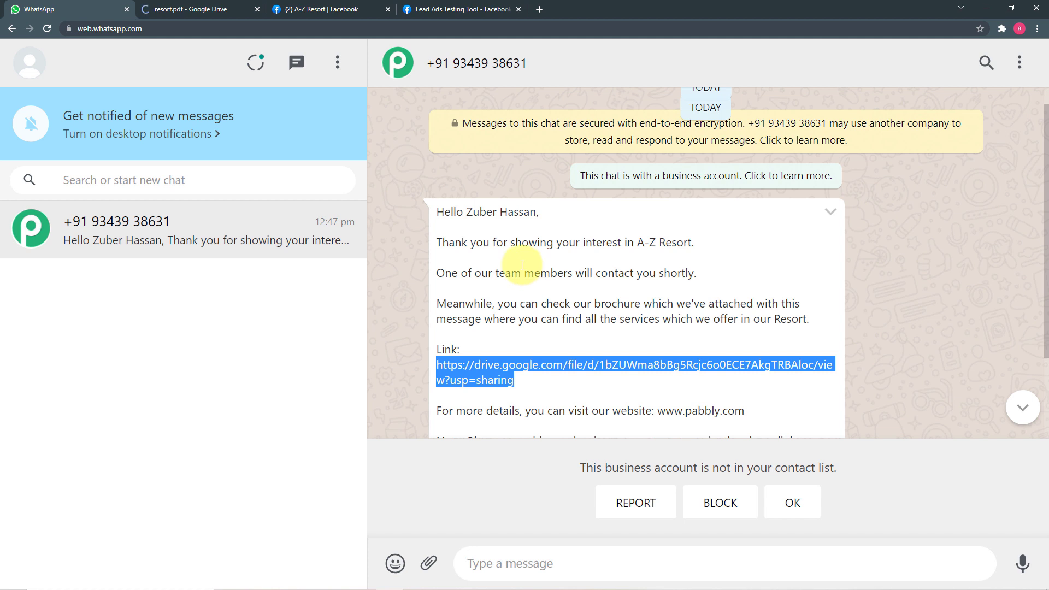
scroll(524, 265, down, 1)
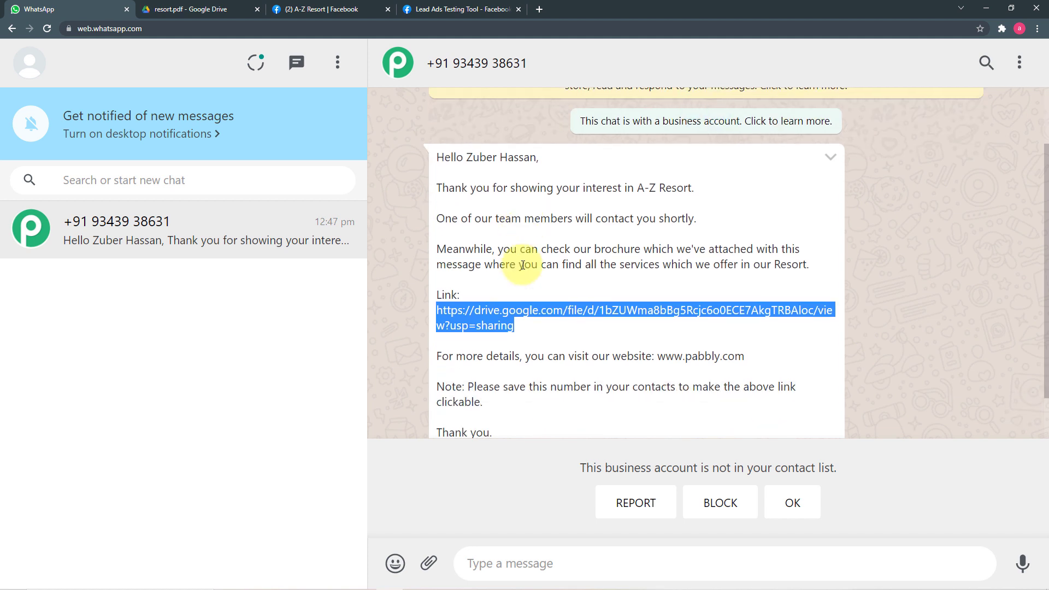
scroll(523, 265, down, 1)
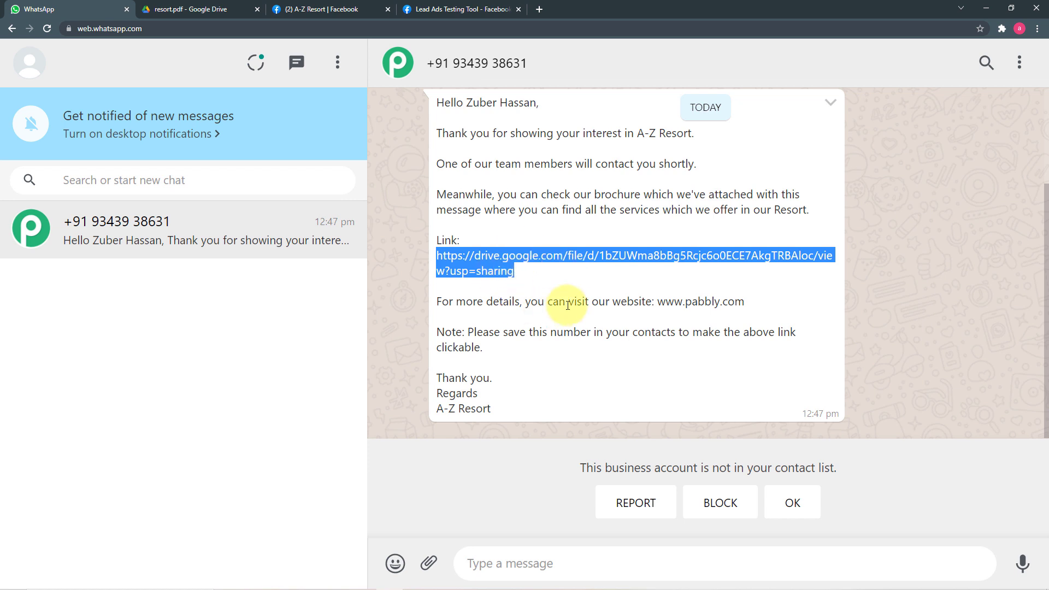
click(414, 280)
scroll(414, 281, up, 1)
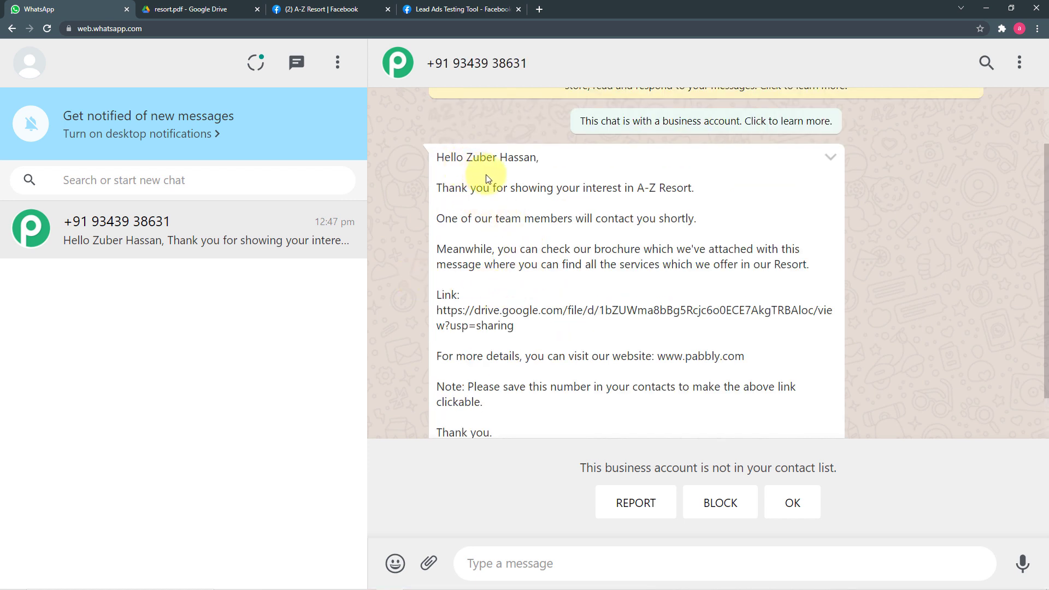
scroll(516, 214, down, 1)
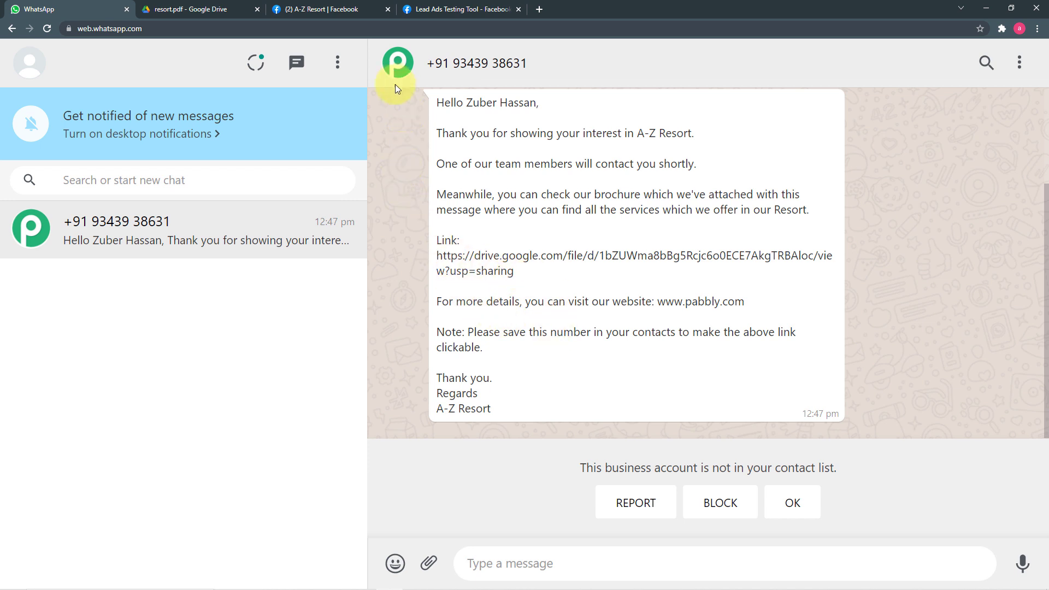
click(437, 10)
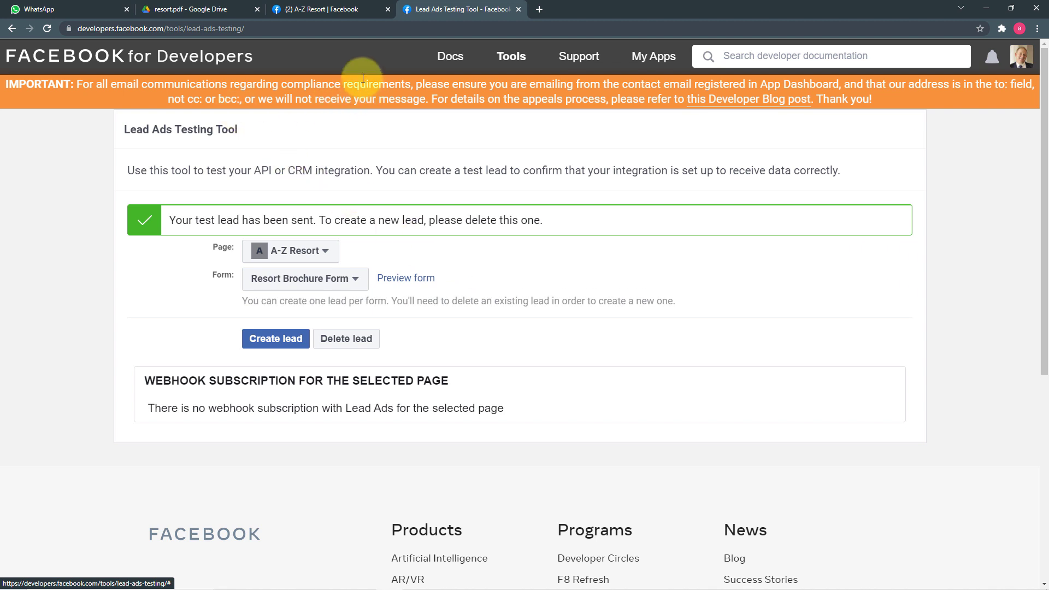
click(48, 9)
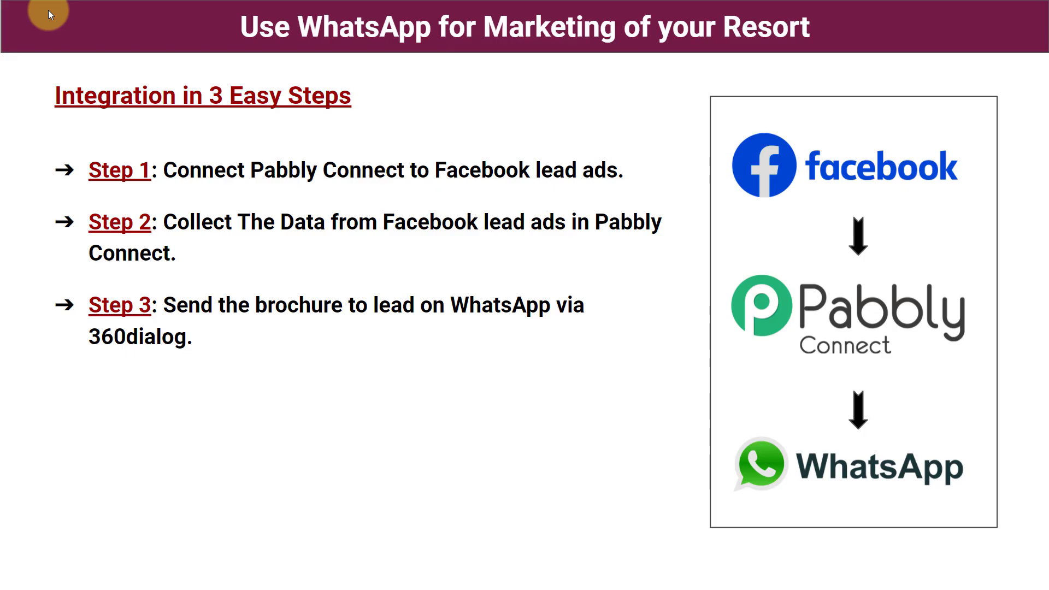
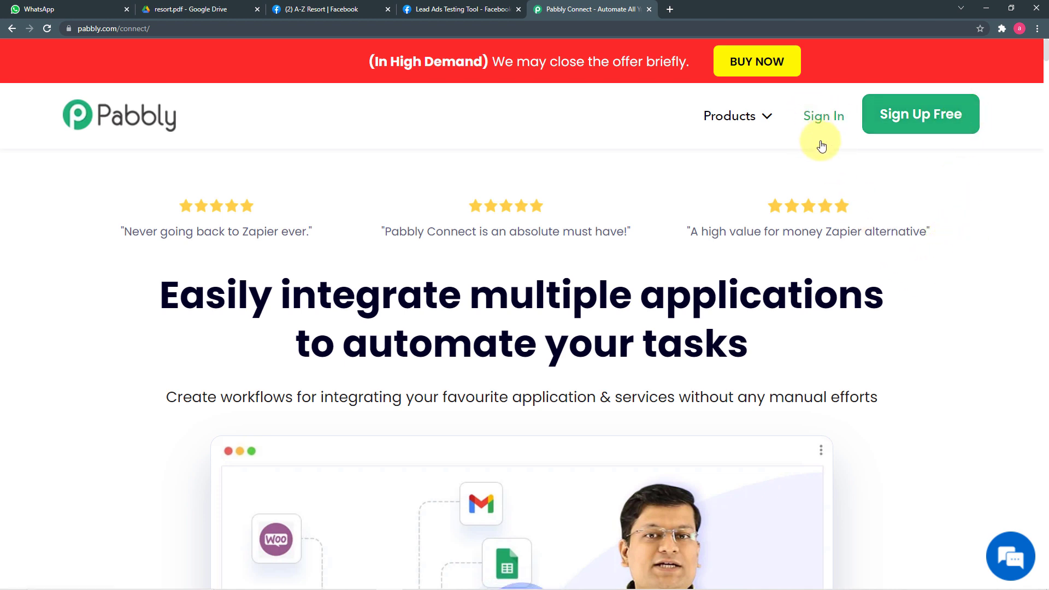
Sign in to Pabbly and open Pabbly Connect's dashboard with its existing workflows.
click(826, 119)
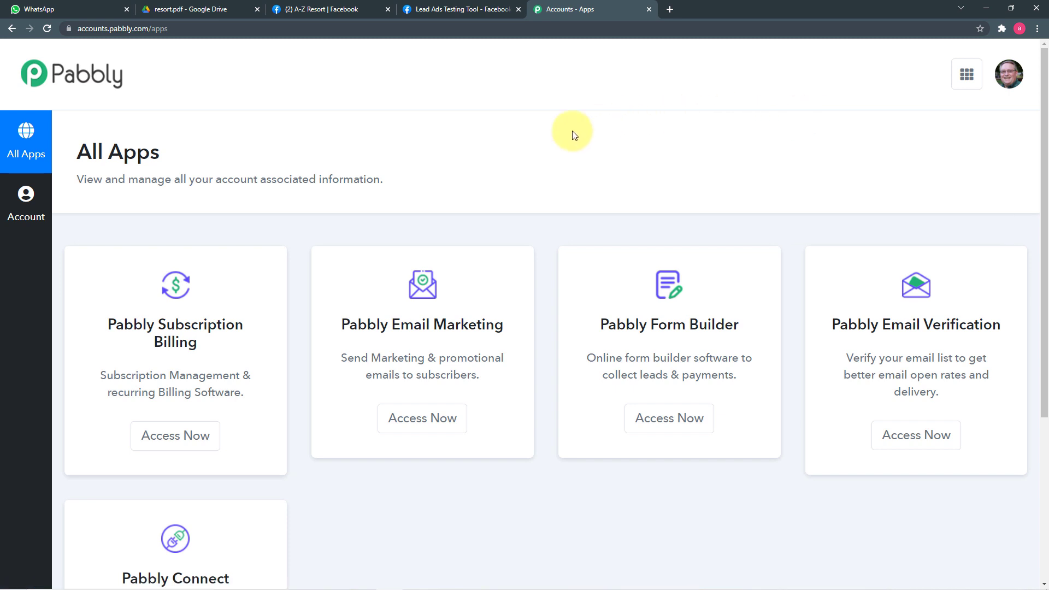
scroll(539, 152, down, 5)
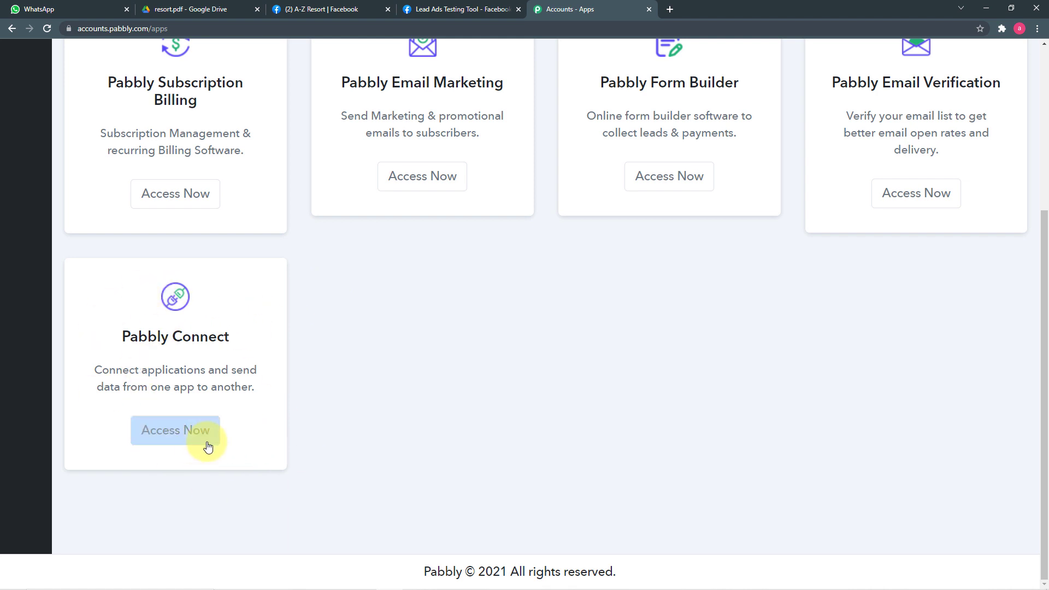
click(166, 436)
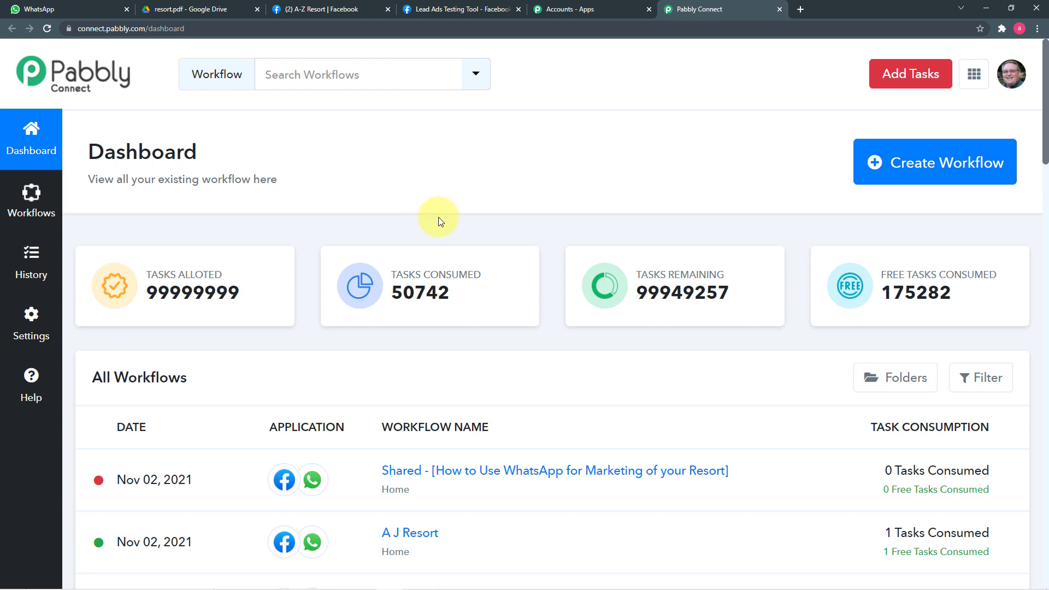
scroll(514, 433, down, 10)
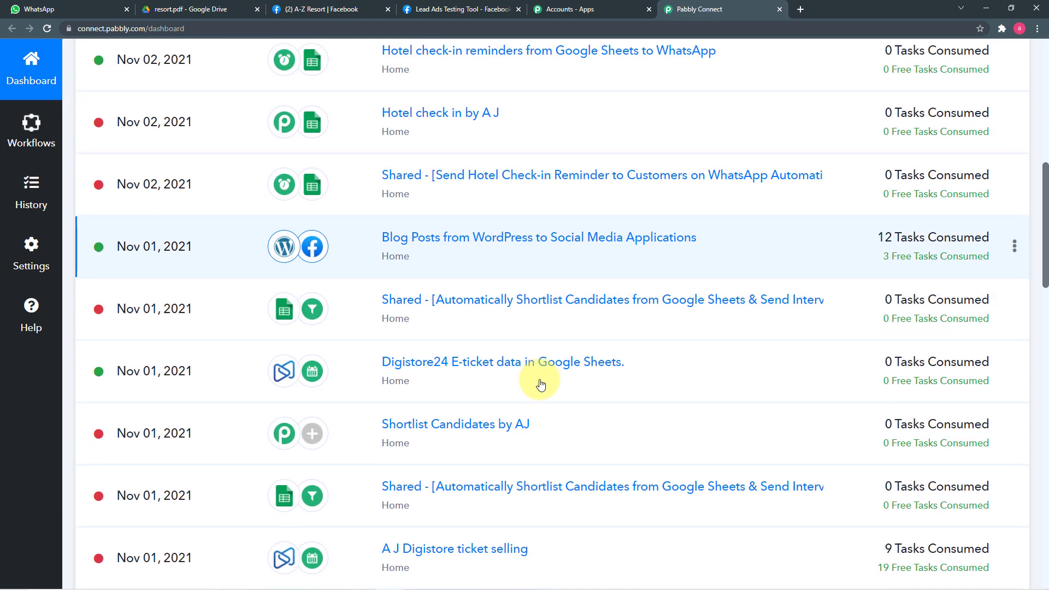
scroll(562, 433, up, 10)
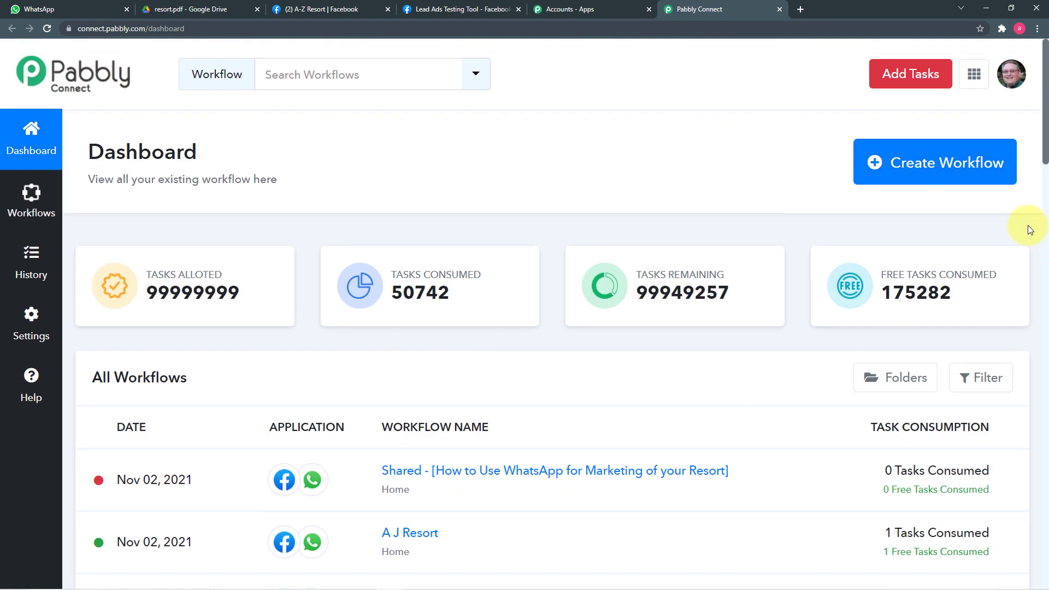
Create a workflow named 'Resort's Brochure to Facebook leads on WhatsApp' and collapse its trigger card.
click(966, 170)
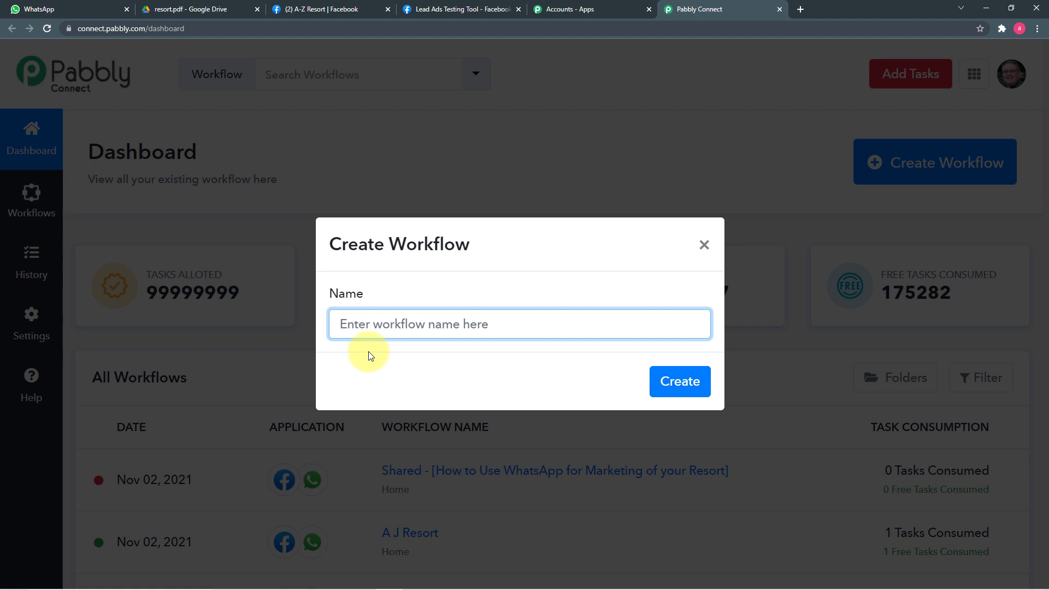
text(Resort's Brochure to Facebook leads on WhatsApp)
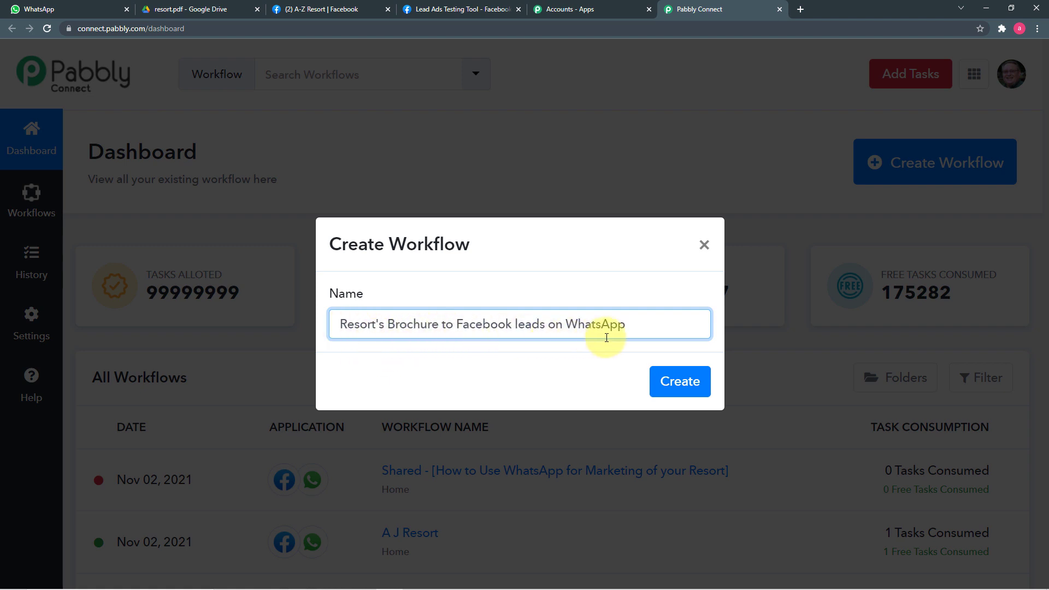
click(665, 393)
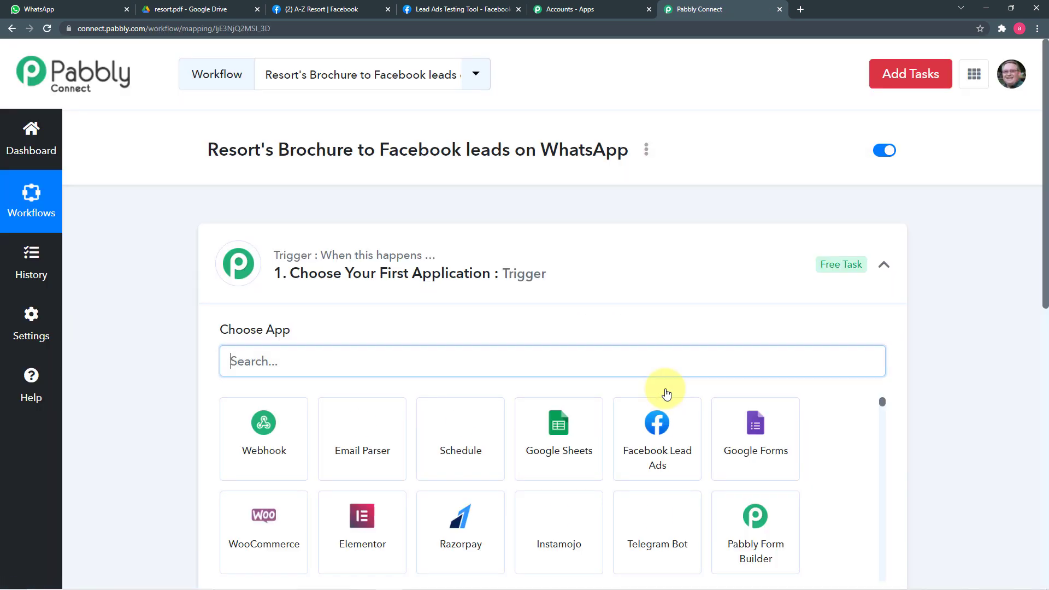
click(885, 271)
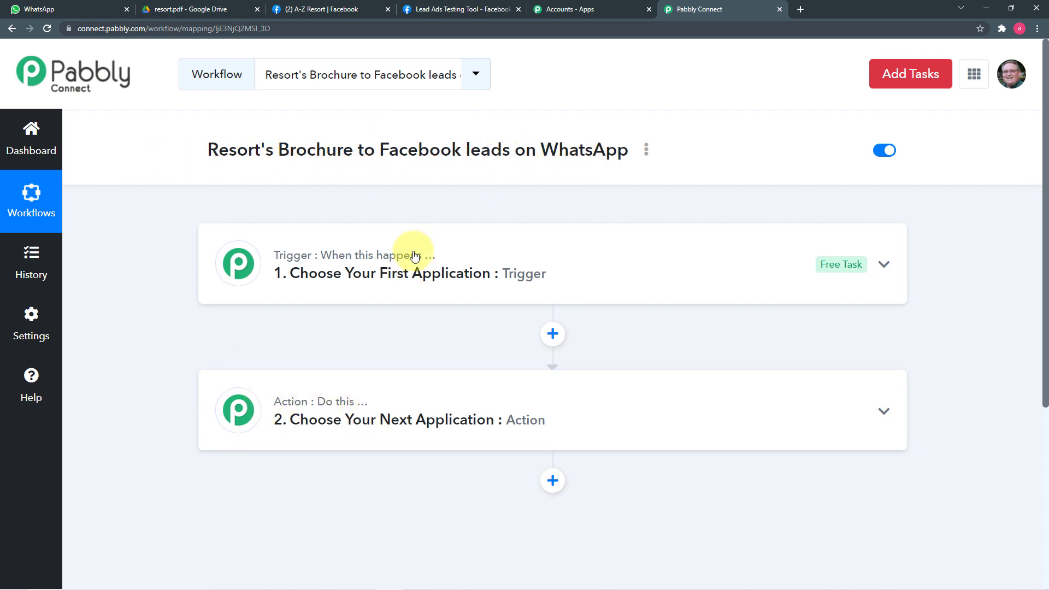
Set the trigger app to Facebook Lead Ads, found by searching 'face', with the New Lead event.
click(394, 289)
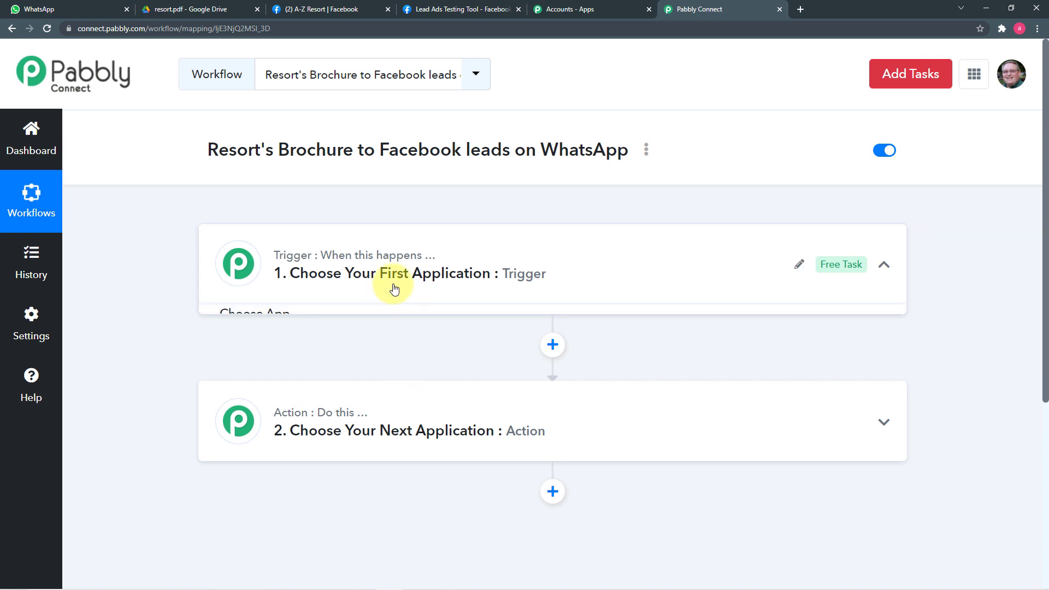
scroll(435, 268, down, 3)
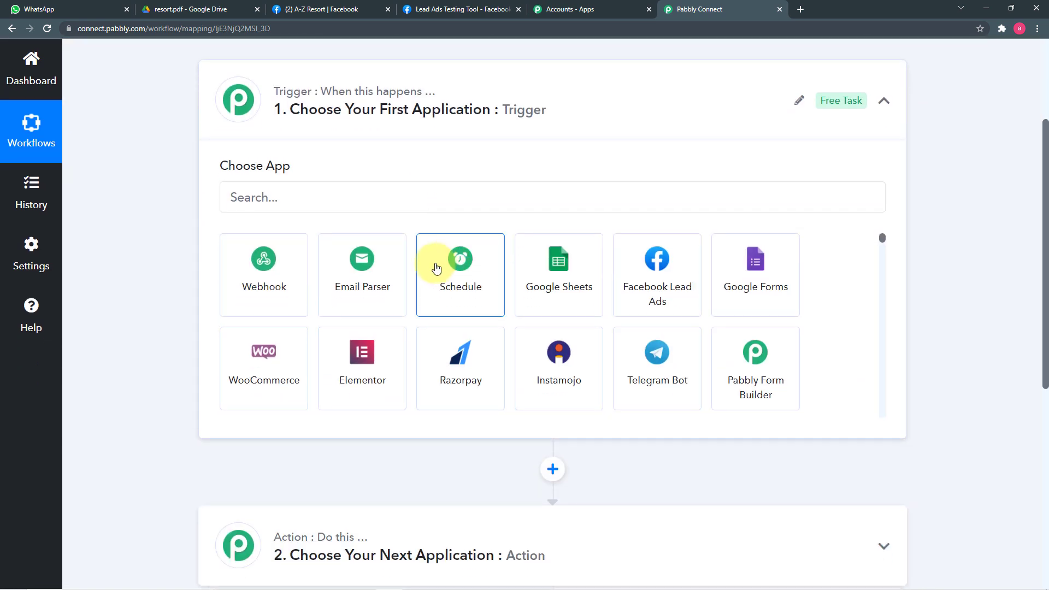
click(320, 198)
text(face)
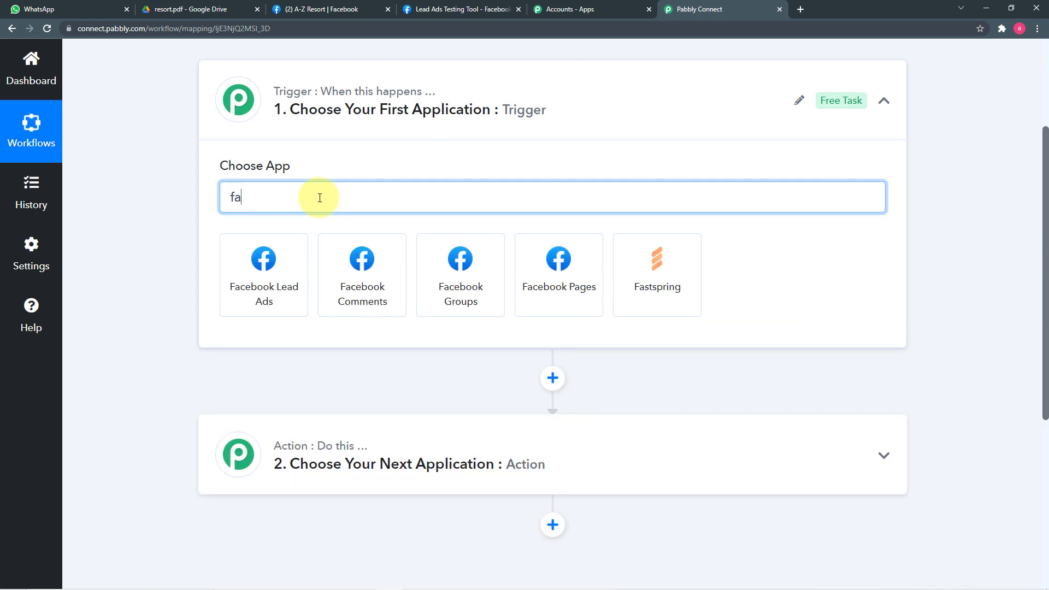
click(267, 281)
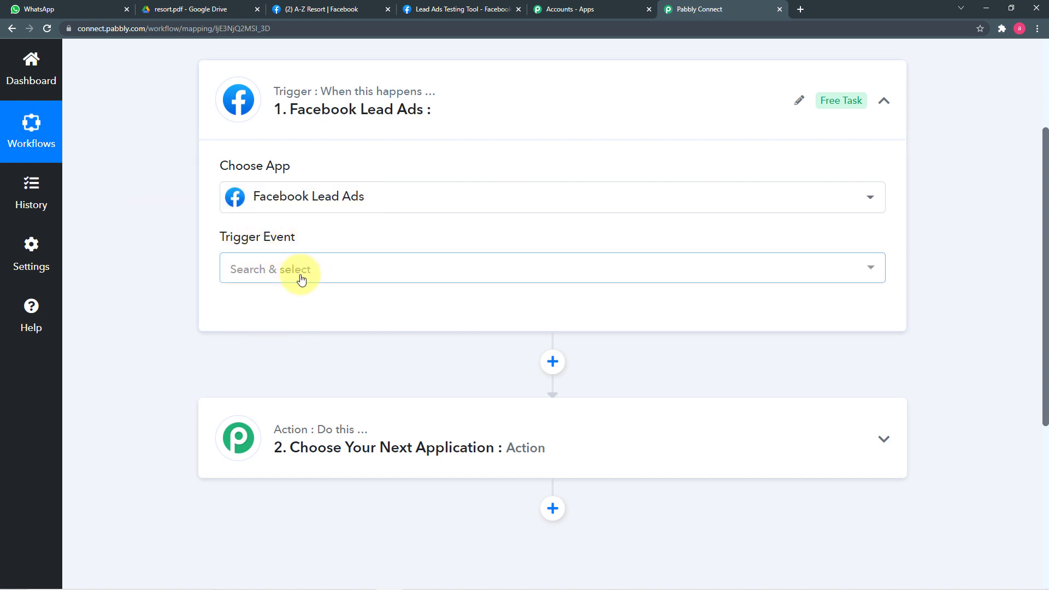
click(345, 274)
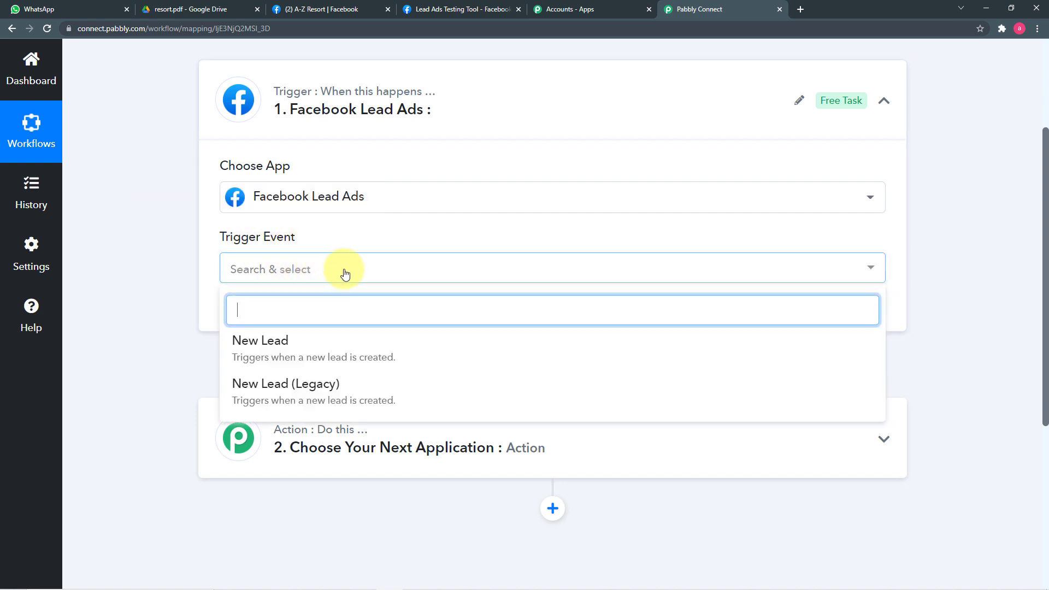
click(331, 349)
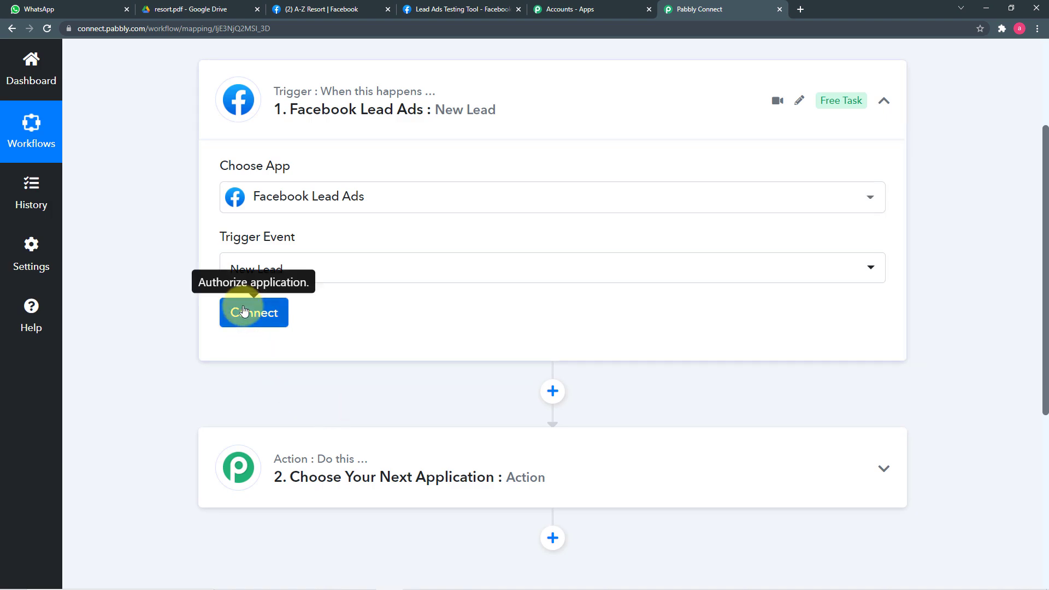
Add a new Facebook Lead Ads connection and authorise the account.
click(242, 308)
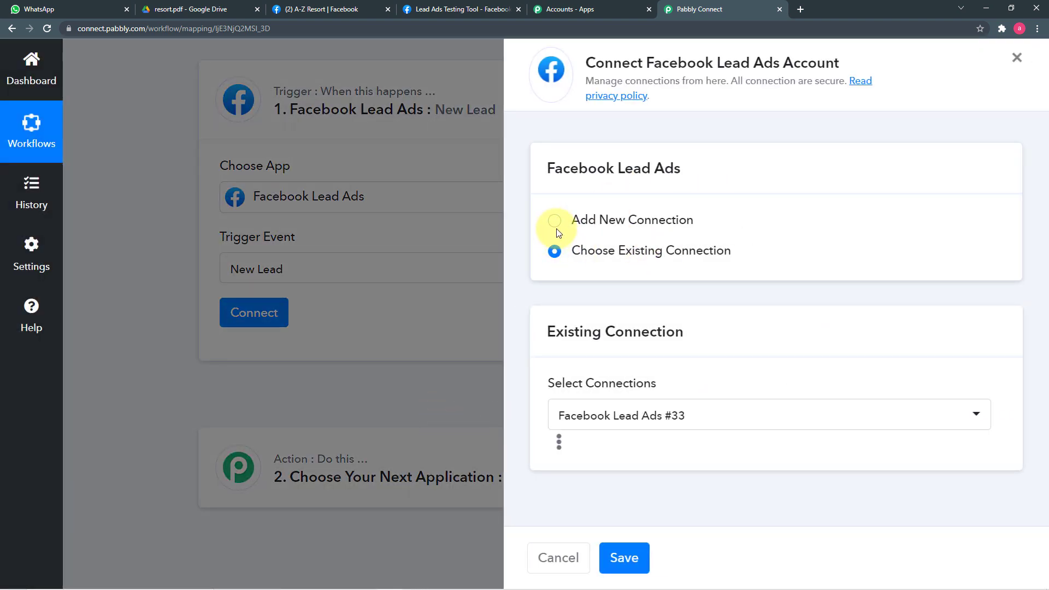
click(554, 220)
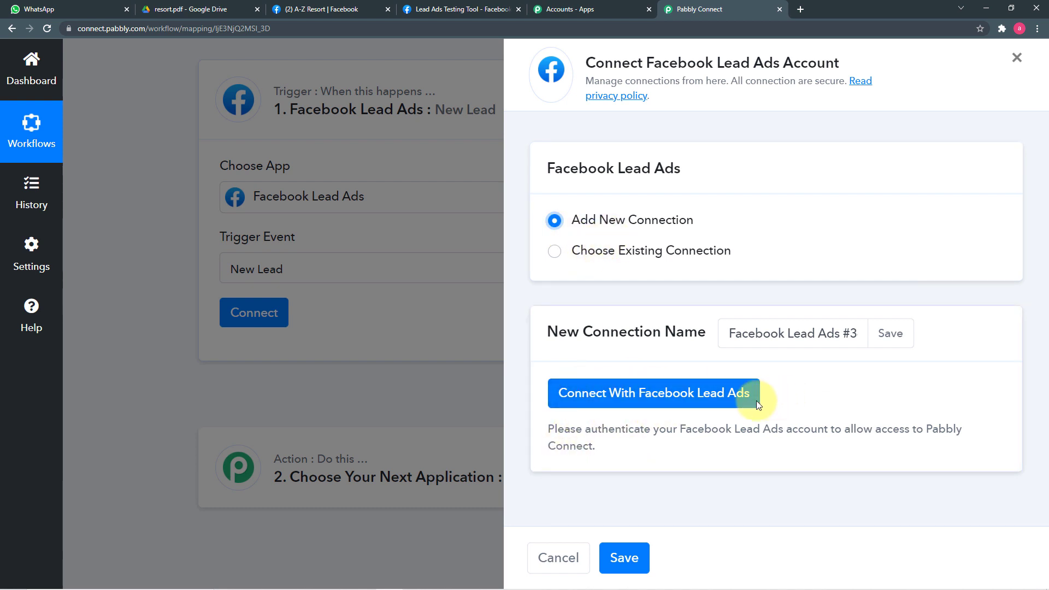
click(714, 405)
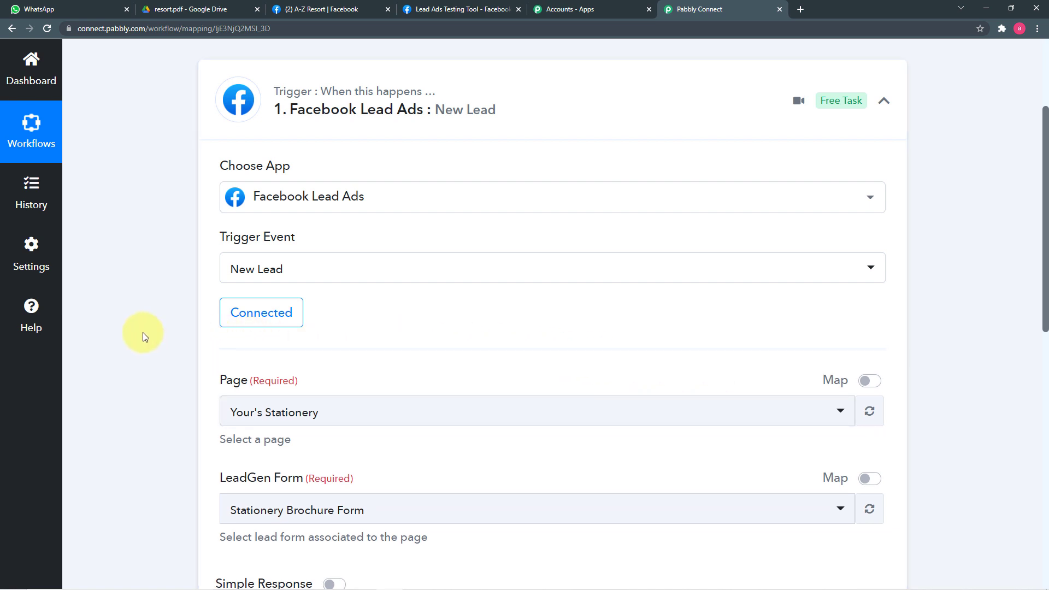
Check the resort's Facebook page name, then browse the trigger's Page list.
scroll(142, 332, down, 4)
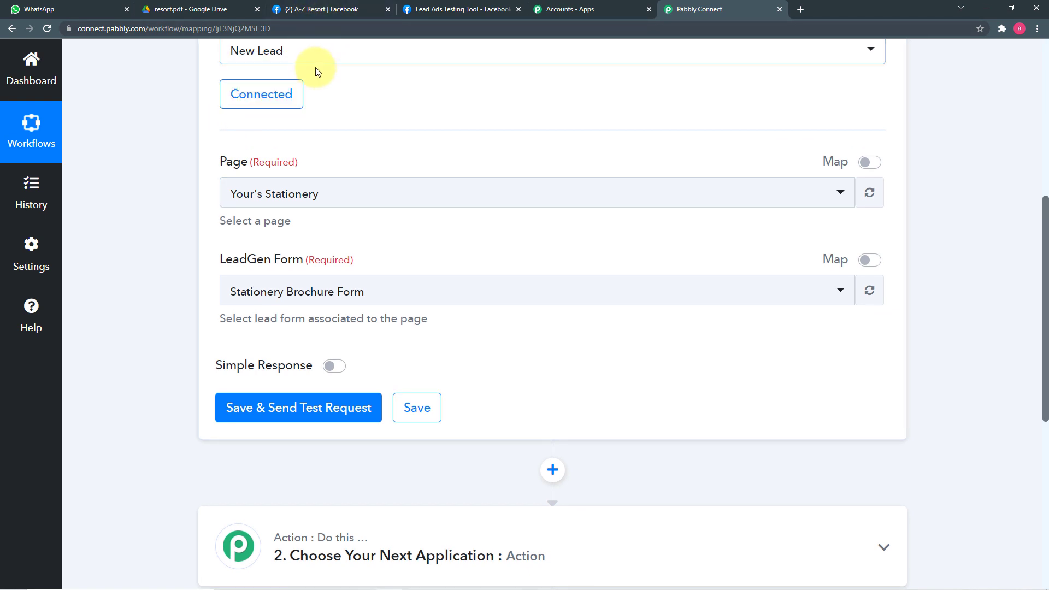
click(313, 9)
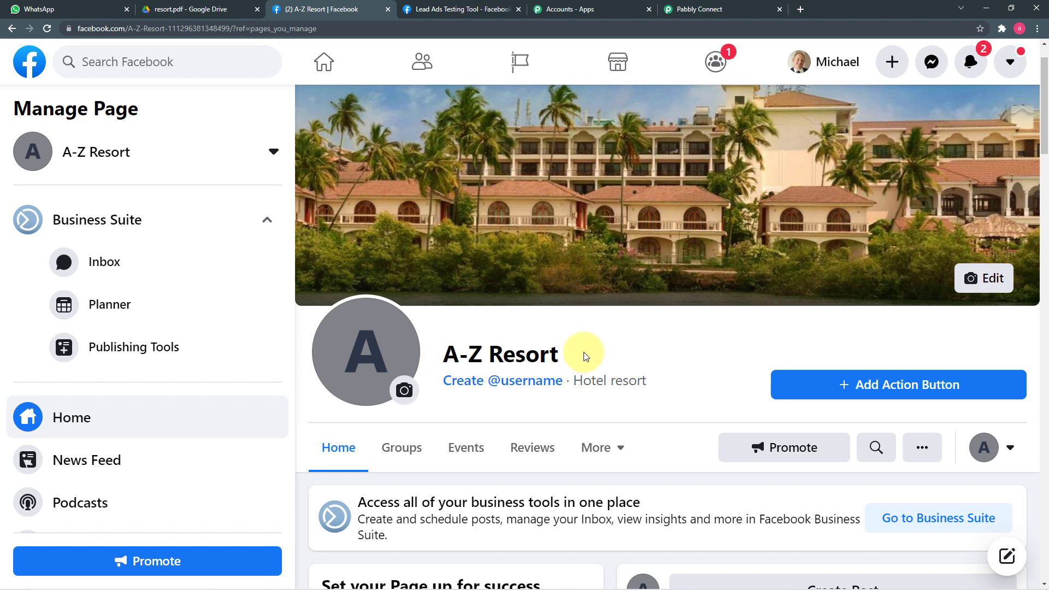
click(696, 7)
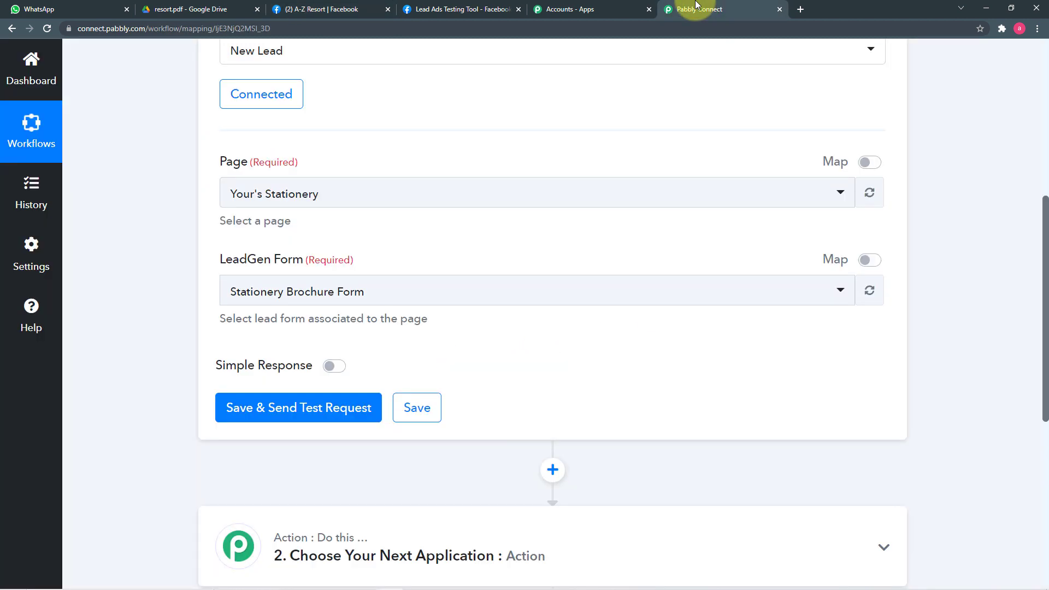
click(330, 203)
scroll(385, 333, down, 10)
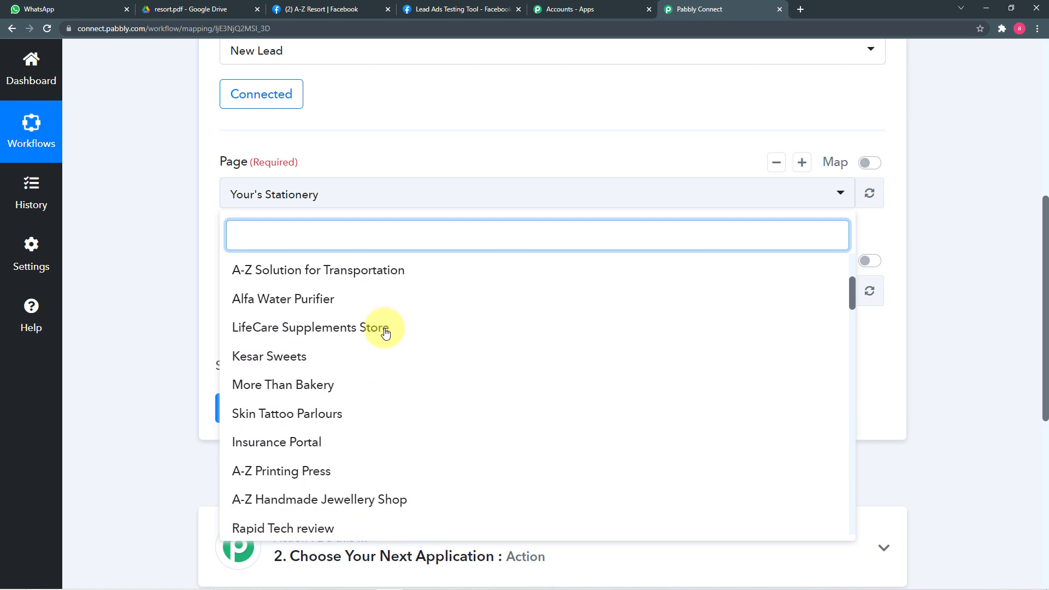
scroll(386, 333, down, 9)
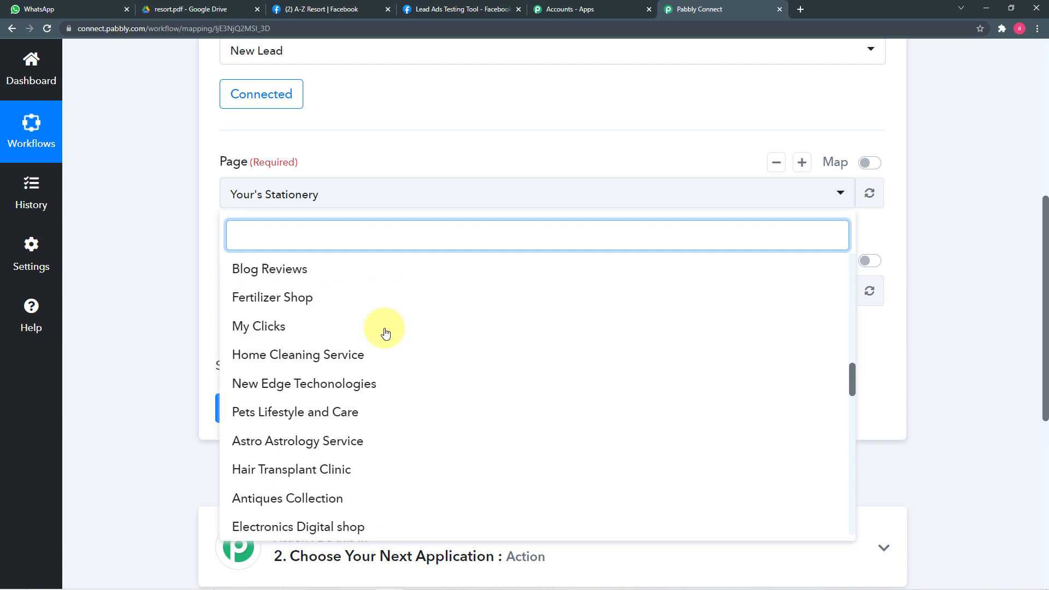
scroll(386, 333, up, 13)
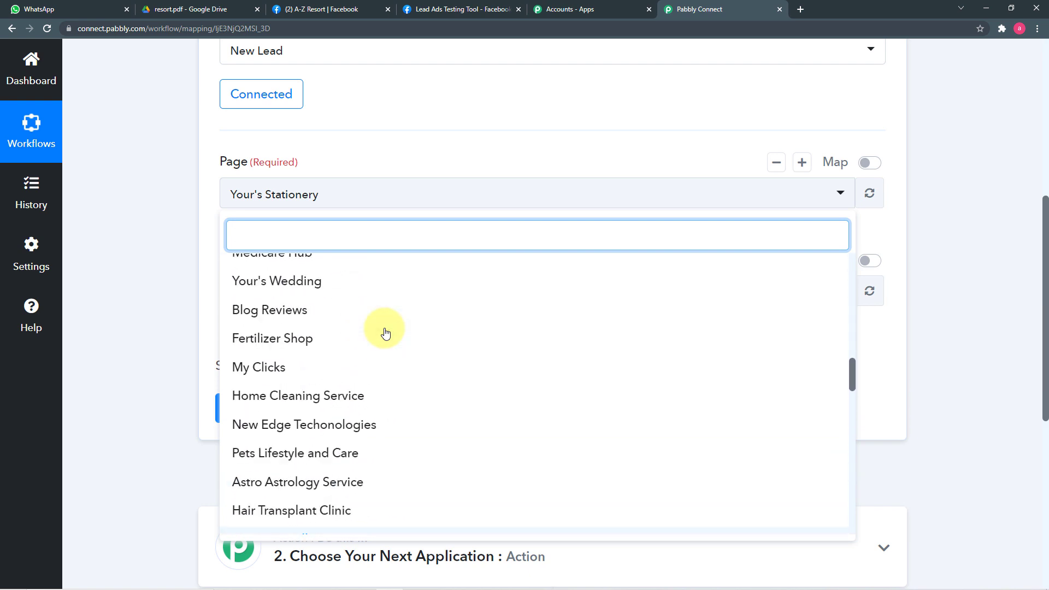
scroll(386, 331, up, 5)
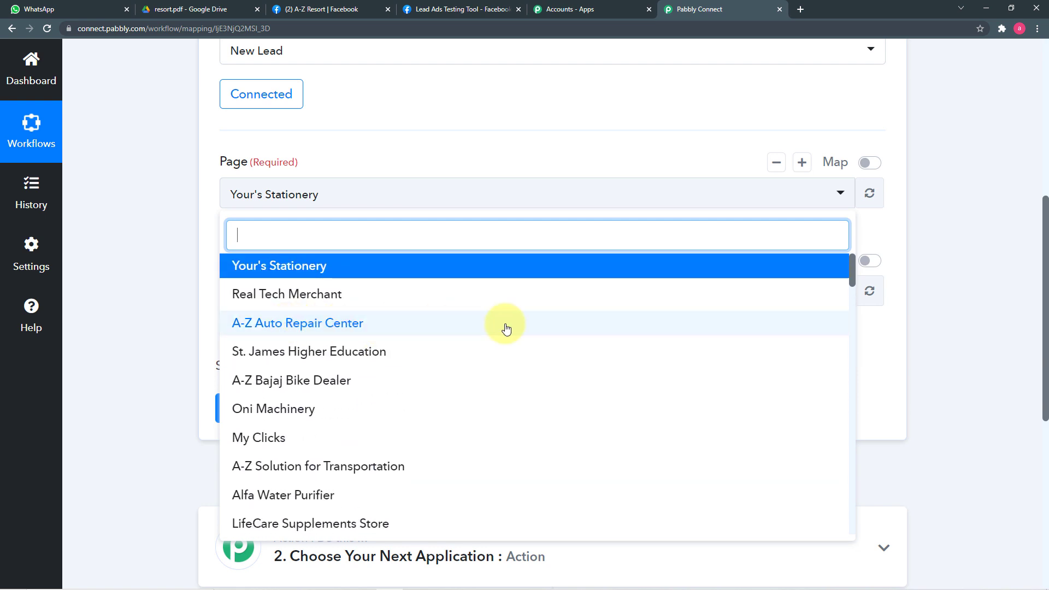
Search 'A-' and choose A-Z Resort as the Page, checking the Lead Ads Testing Tool.
text(a)
key(BackSpace)
text(A-Z)
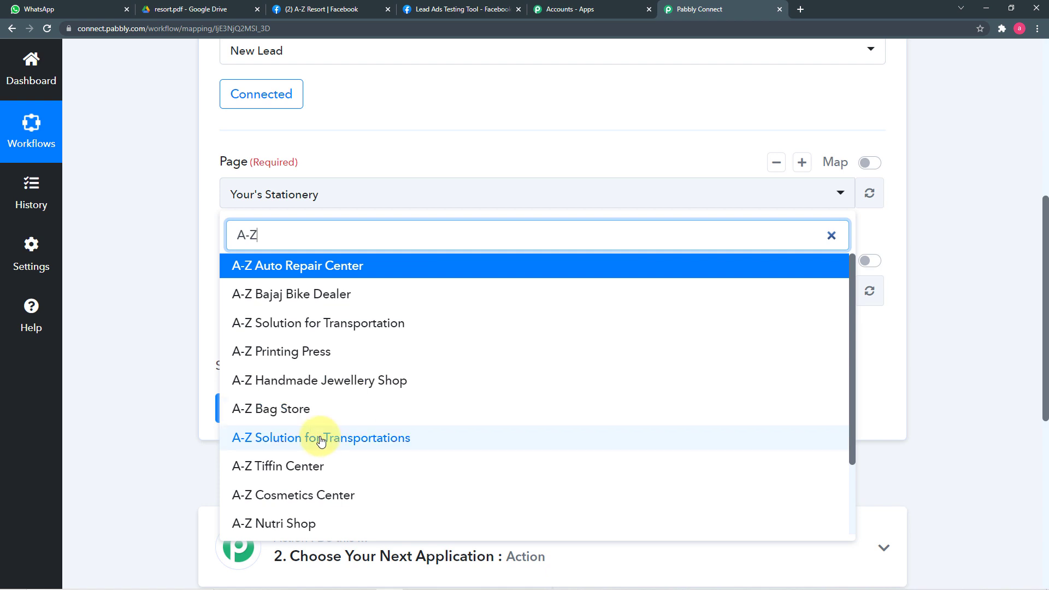
scroll(300, 352, down, 2)
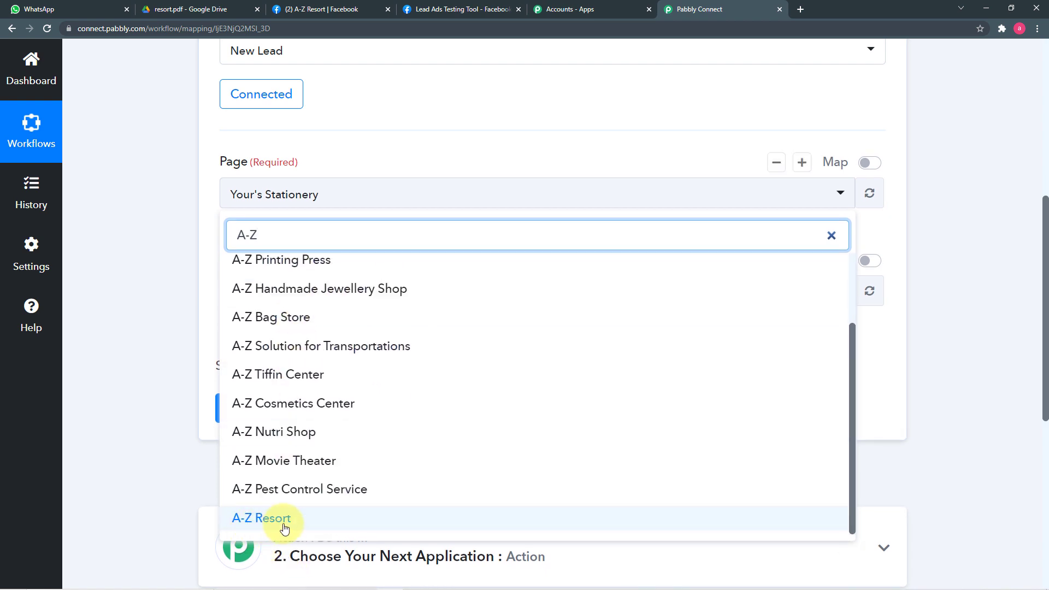
click(284, 518)
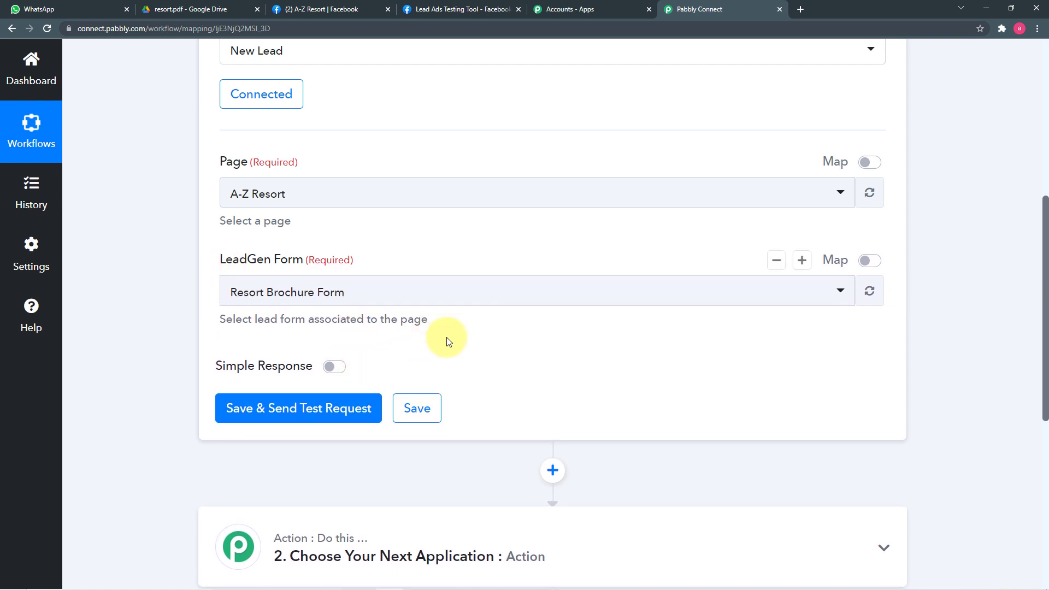
click(461, 7)
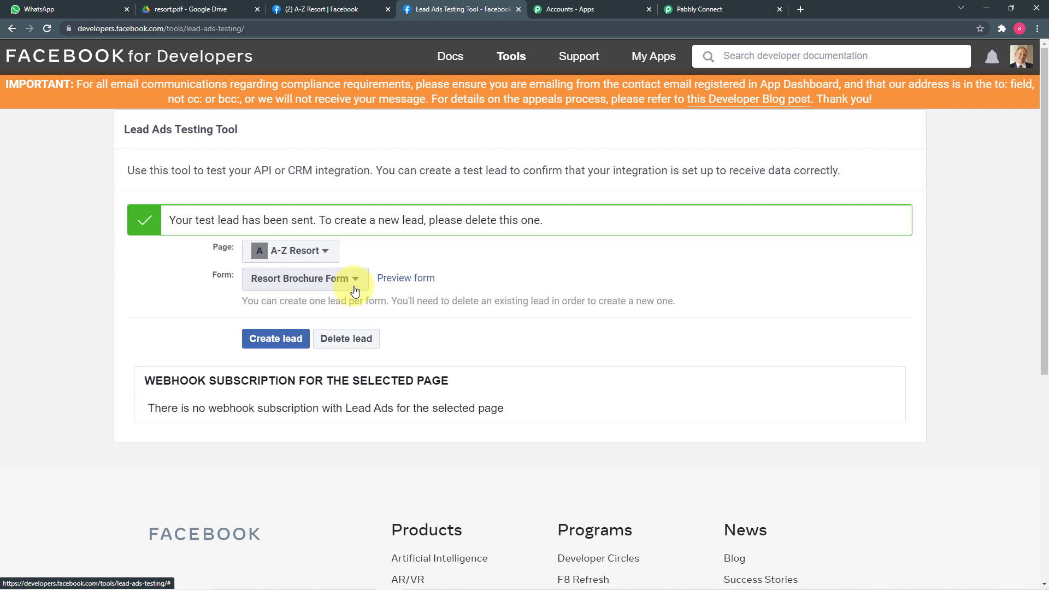
click(670, 17)
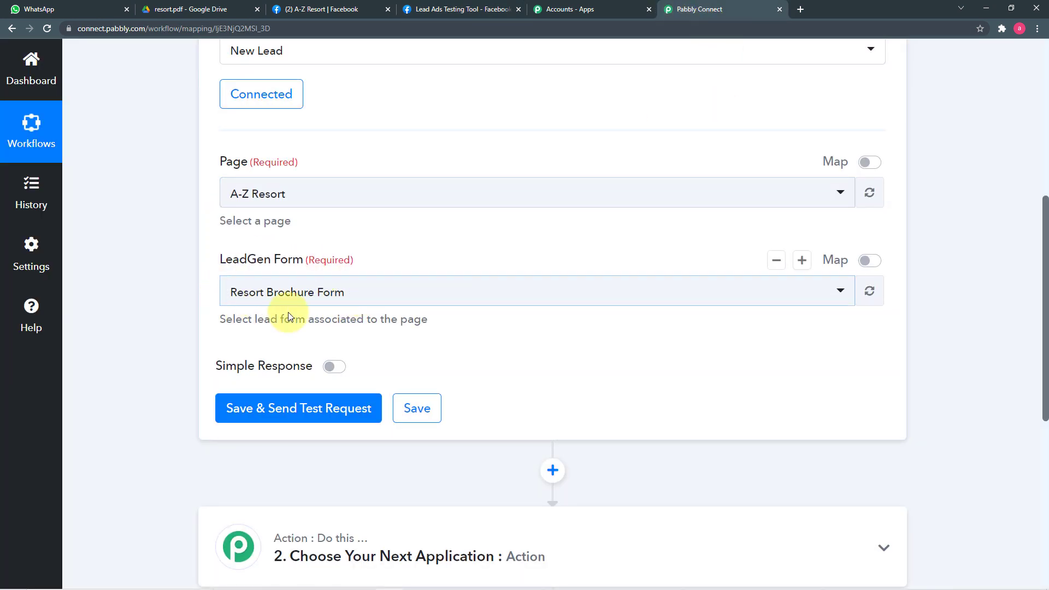
scroll(541, 404, down, 2)
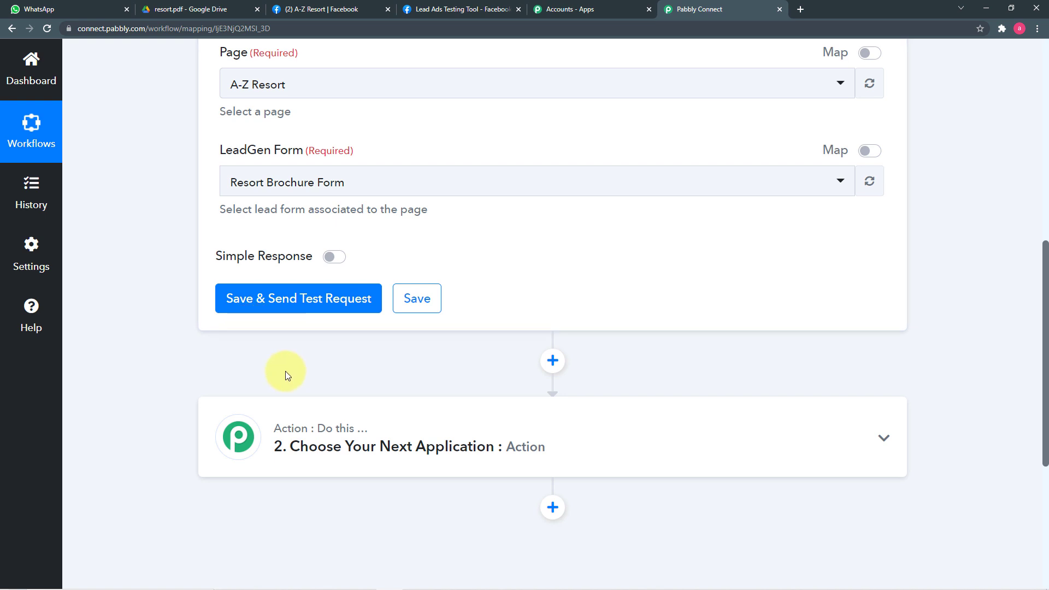
Start a new test lead in the Lead Ads Testing Tool with a different full name and phone number.
click(487, 8)
click(411, 279)
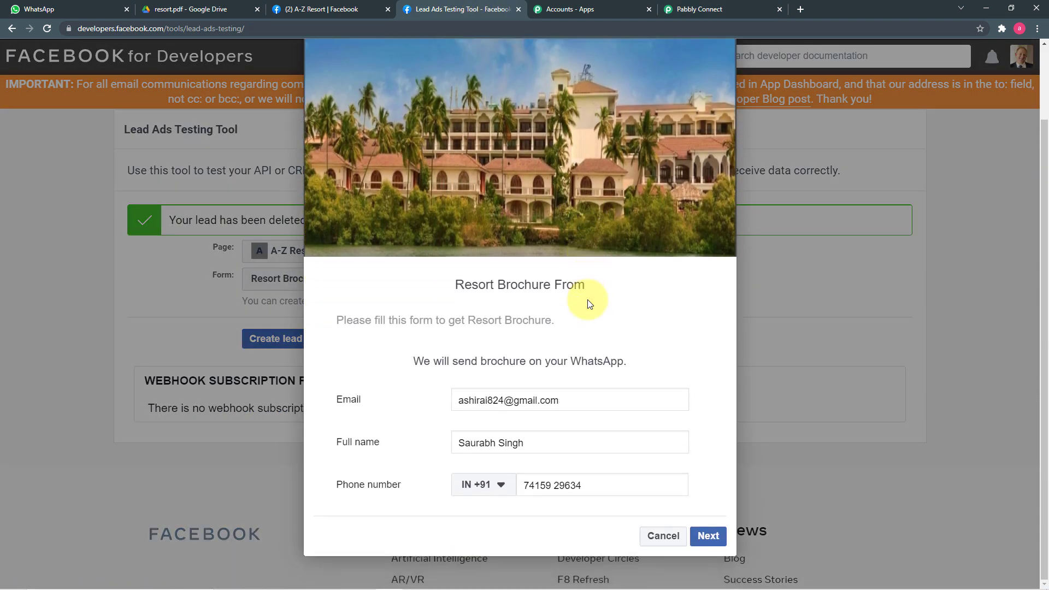
drag(525, 446, 437, 450)
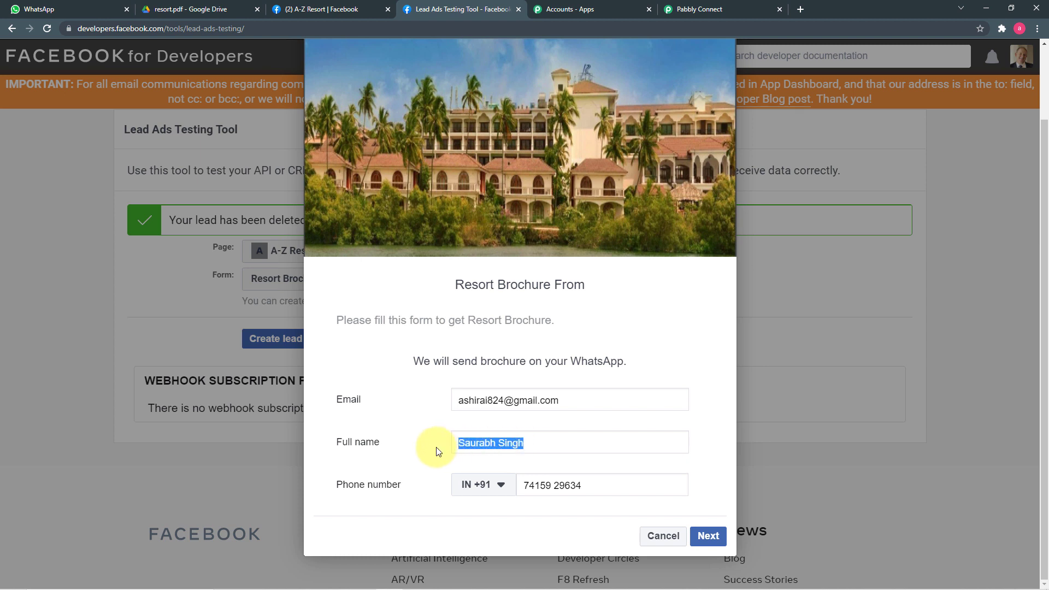
text(H)
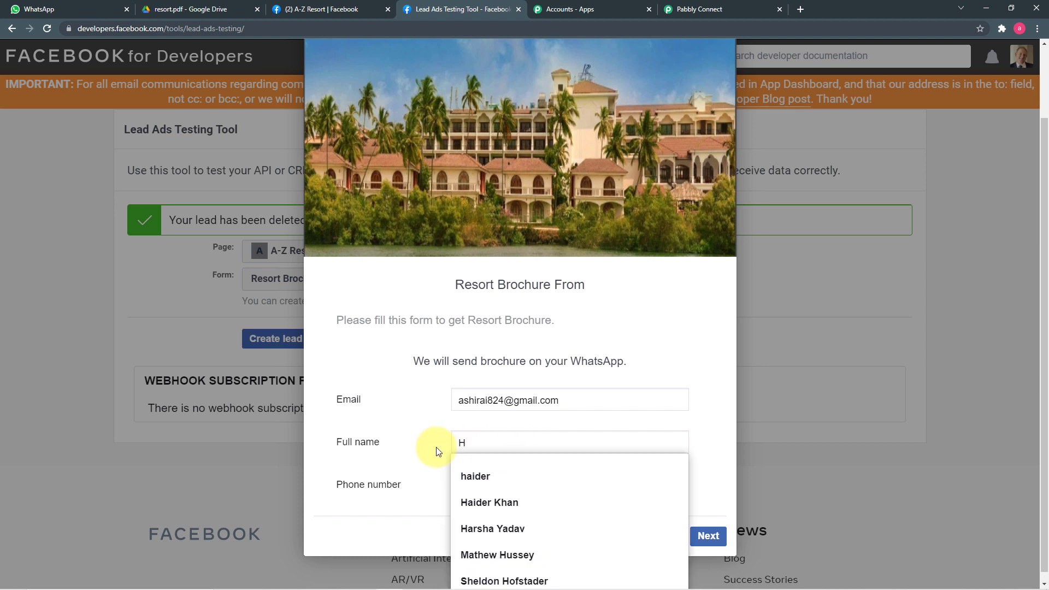
click(476, 528)
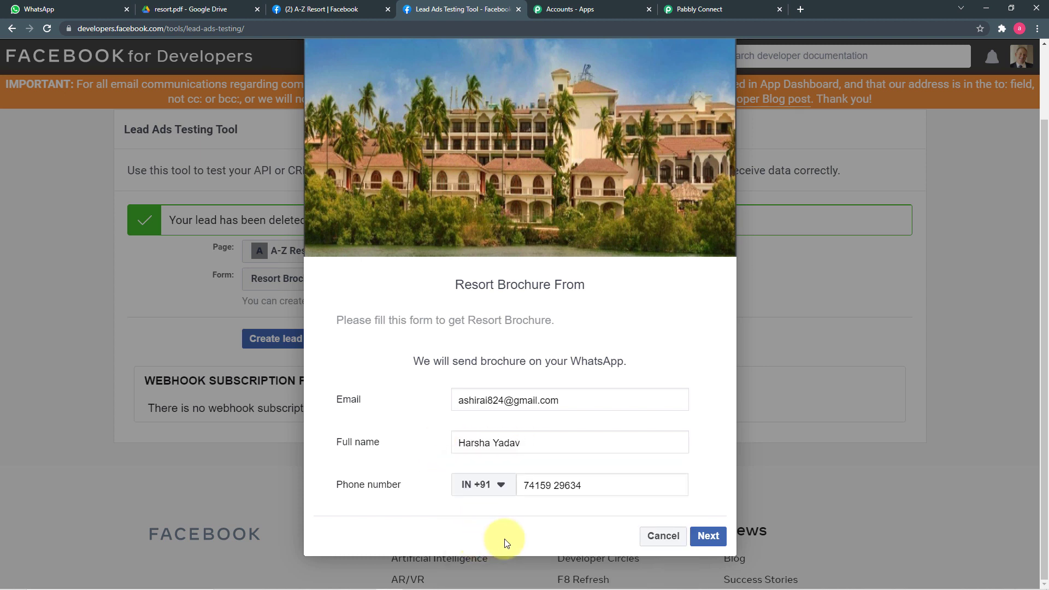
drag(590, 489, 507, 485)
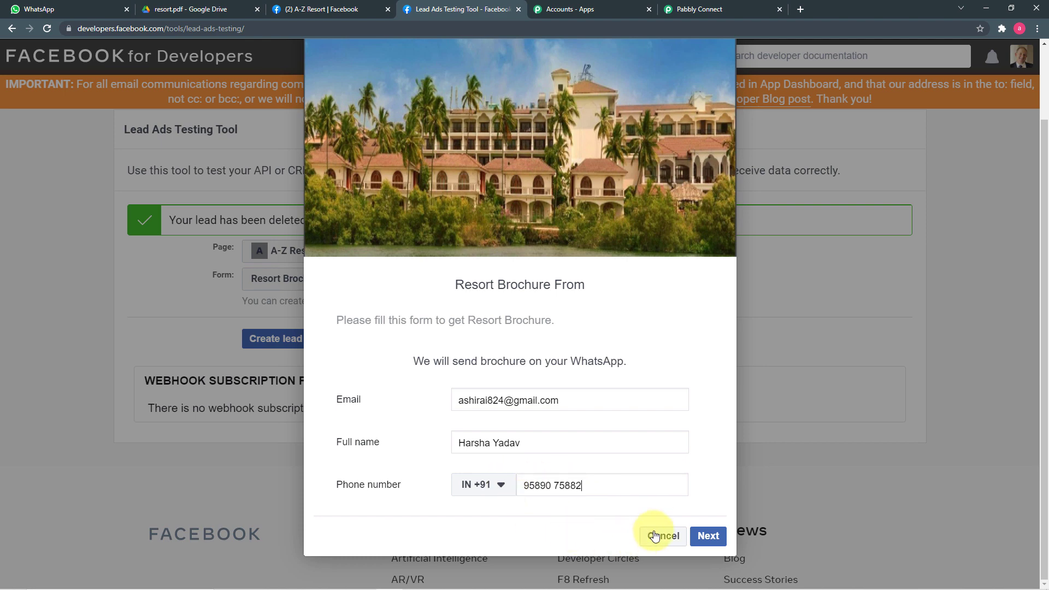
Submit the test lead, close the confirmation, and go back to Pabbly Connect.
click(708, 535)
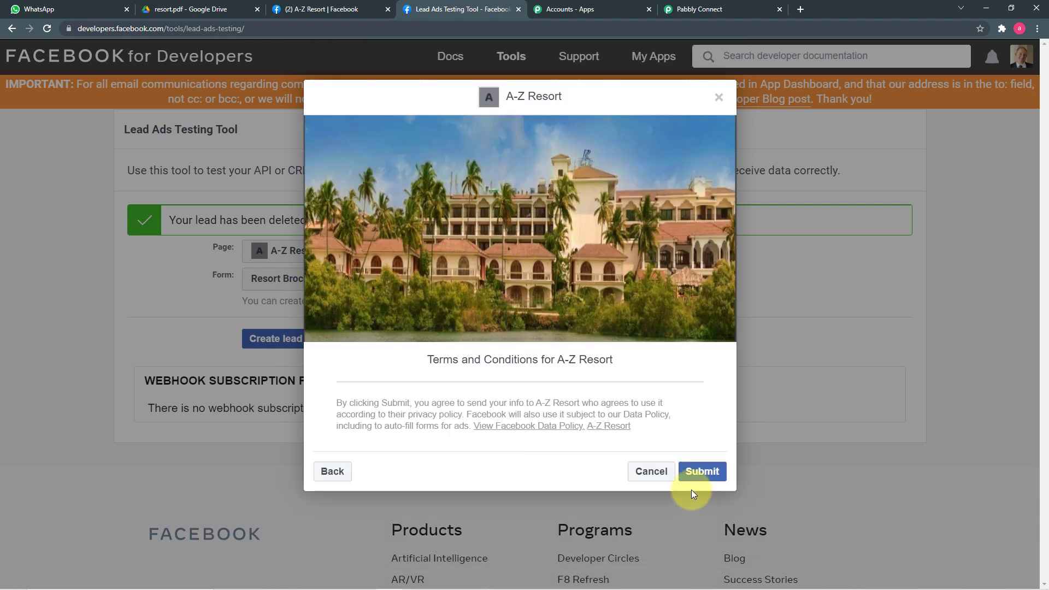
click(697, 469)
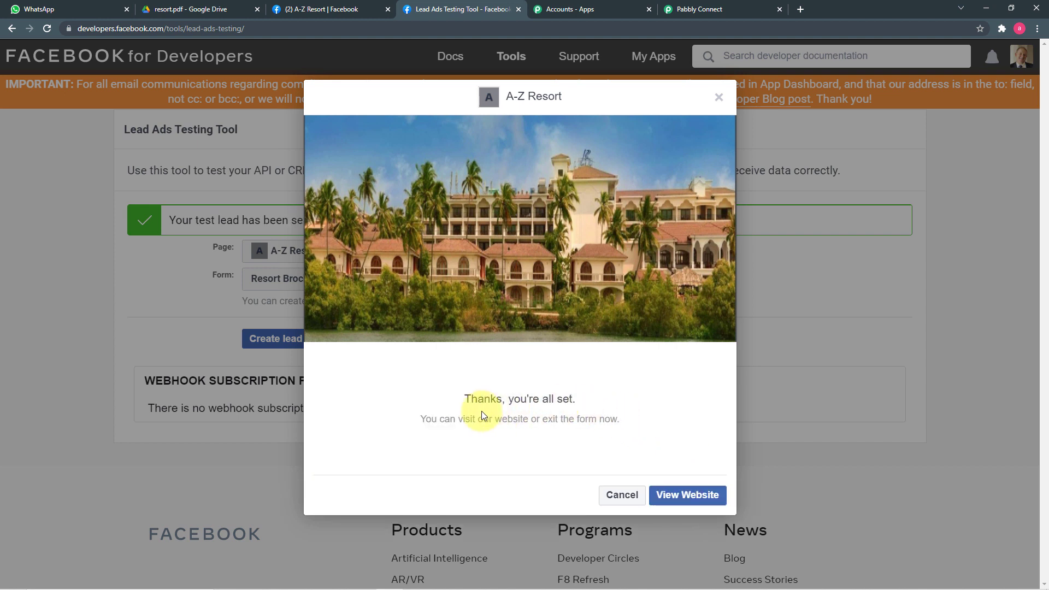
click(612, 495)
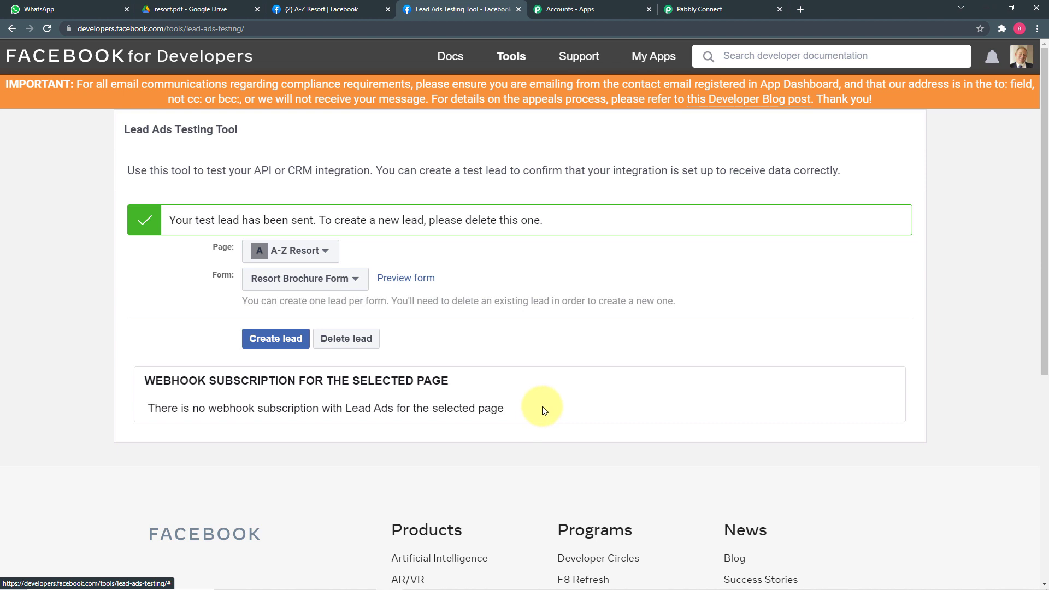
click(683, 8)
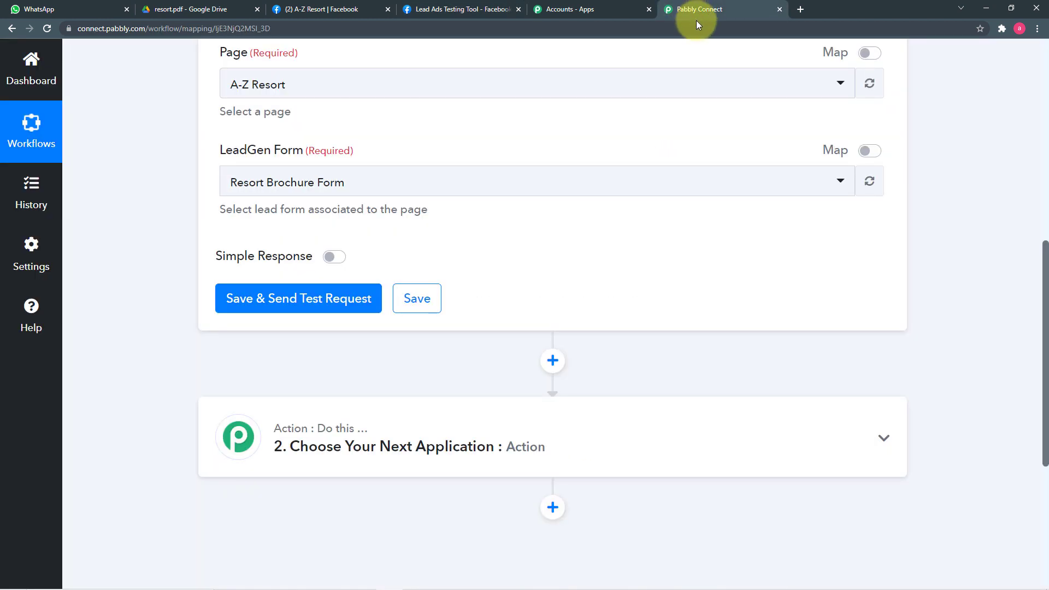
Send a test request and review the lead's email, full name and phone number in the response.
click(244, 305)
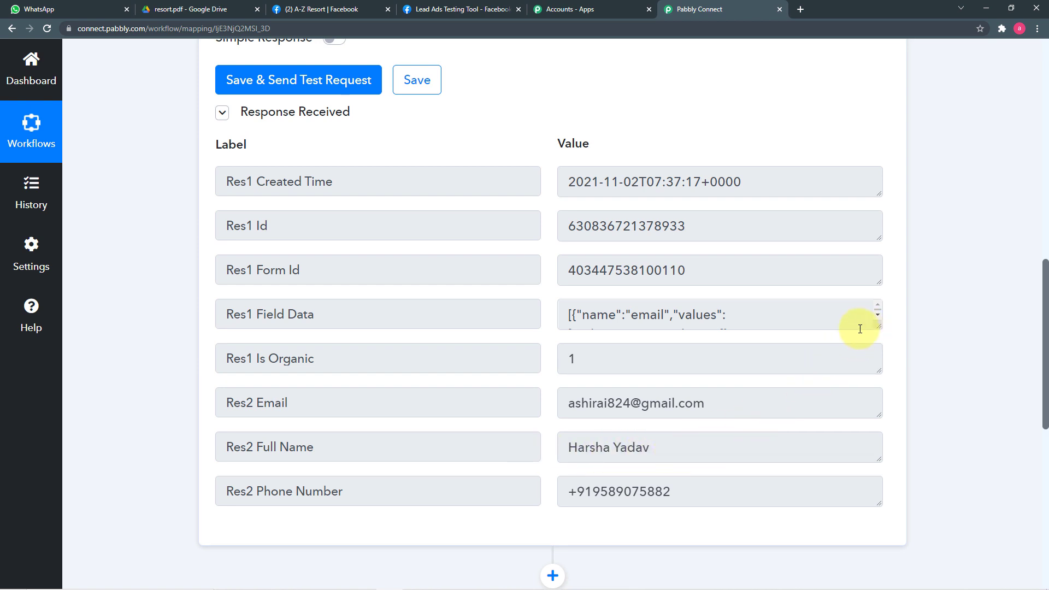
scroll(139, 295, up, 4)
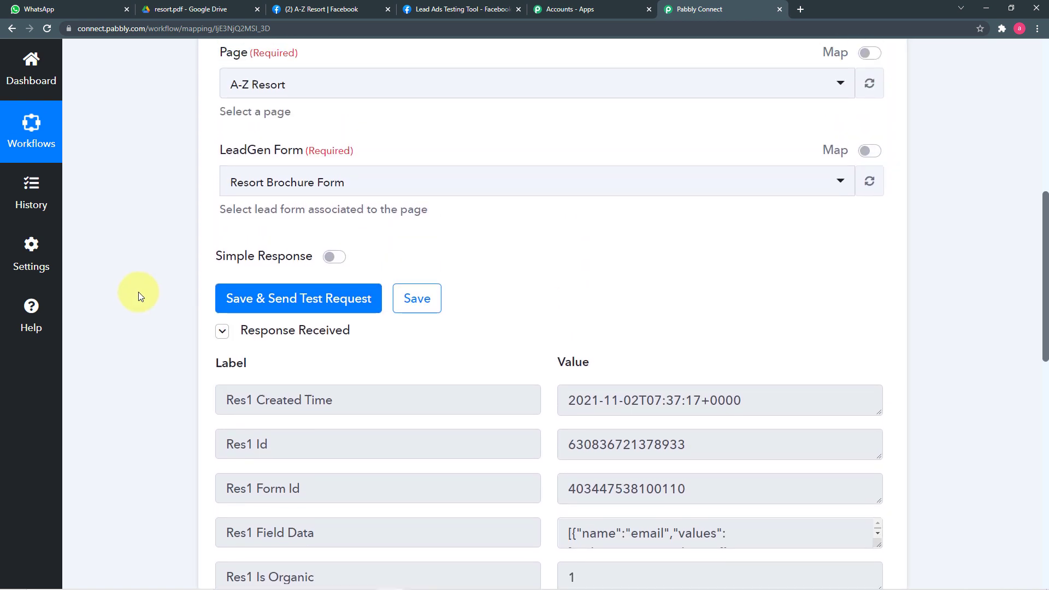
scroll(139, 293, down, 10)
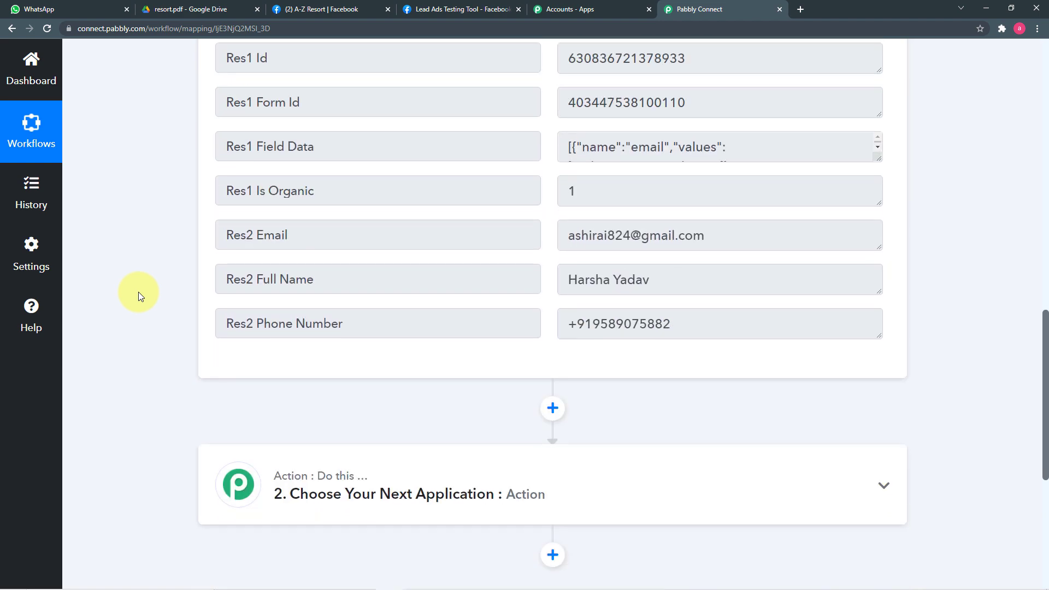
scroll(139, 294, down, 1)
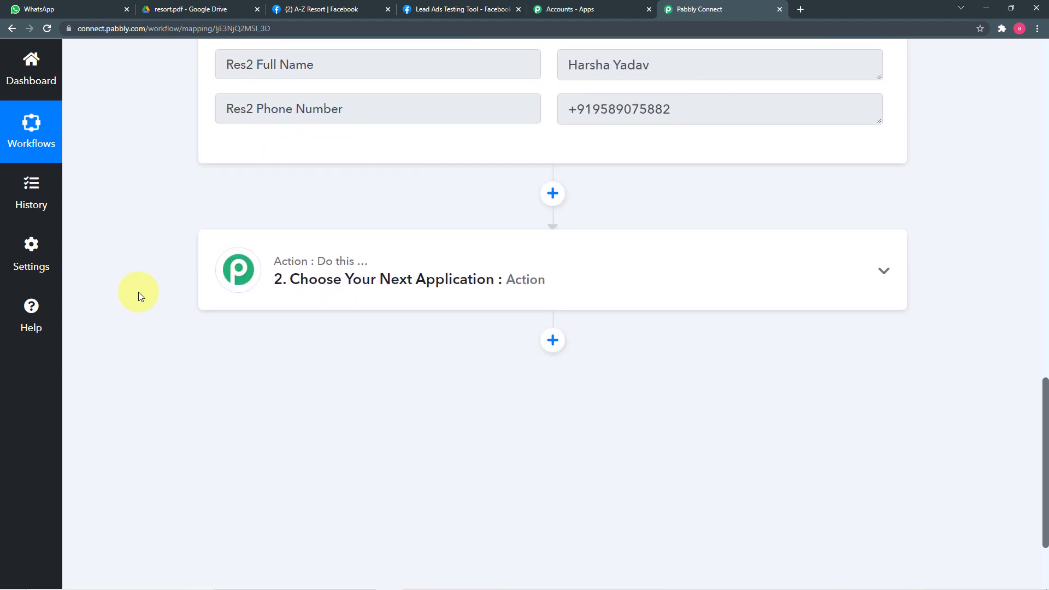
key(alt+Tab)
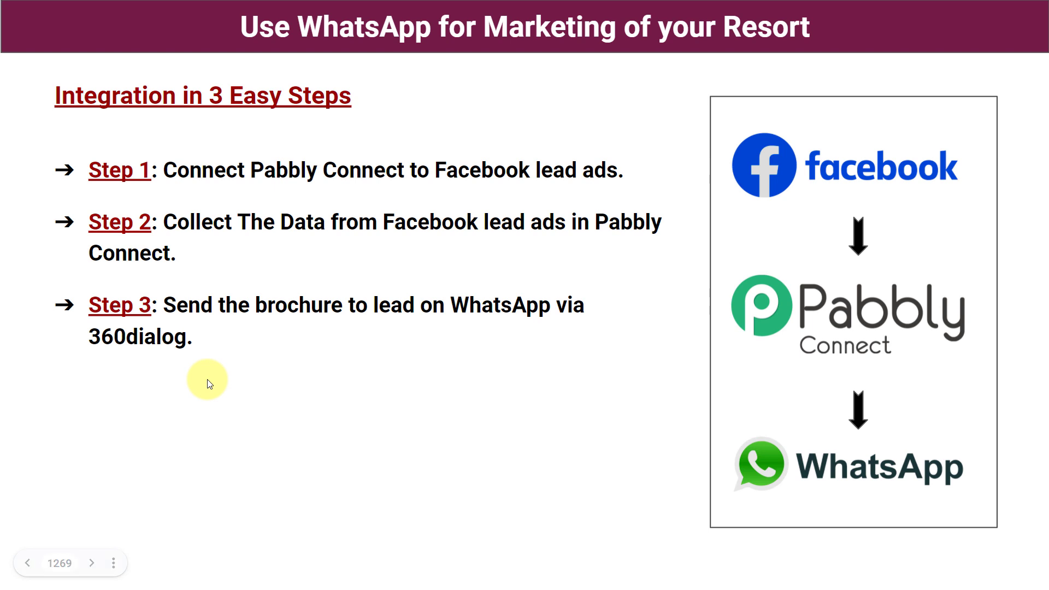
Switch from the integration slide back to the Pabbly Connect workflow and its test lead response.
key(alt+Tab)
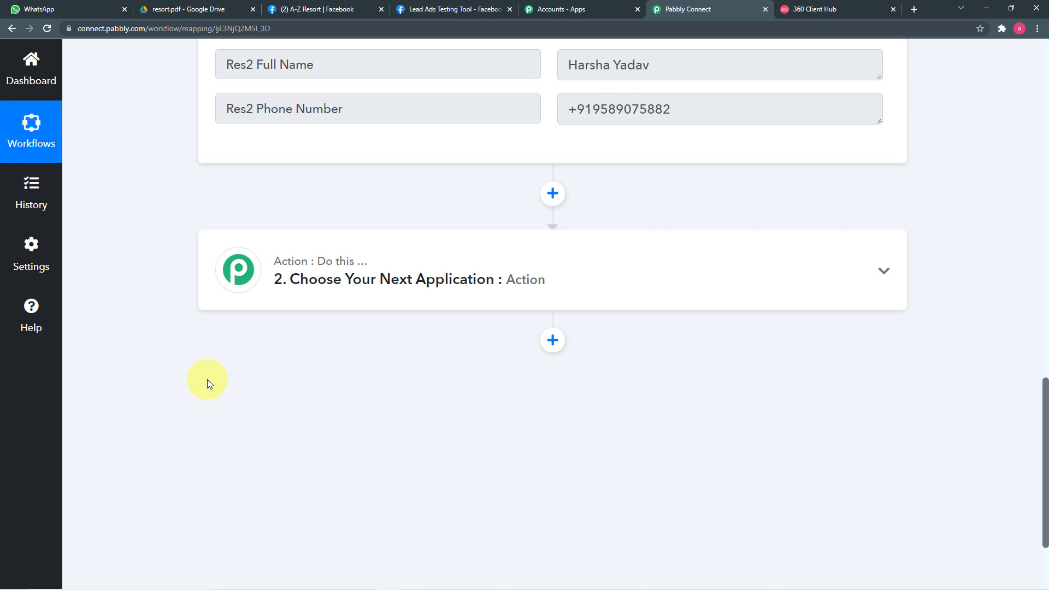
Set the action to WhatsApp by 360Dialog, found by searching '360', with Send Template Message, and open Connect.
click(366, 295)
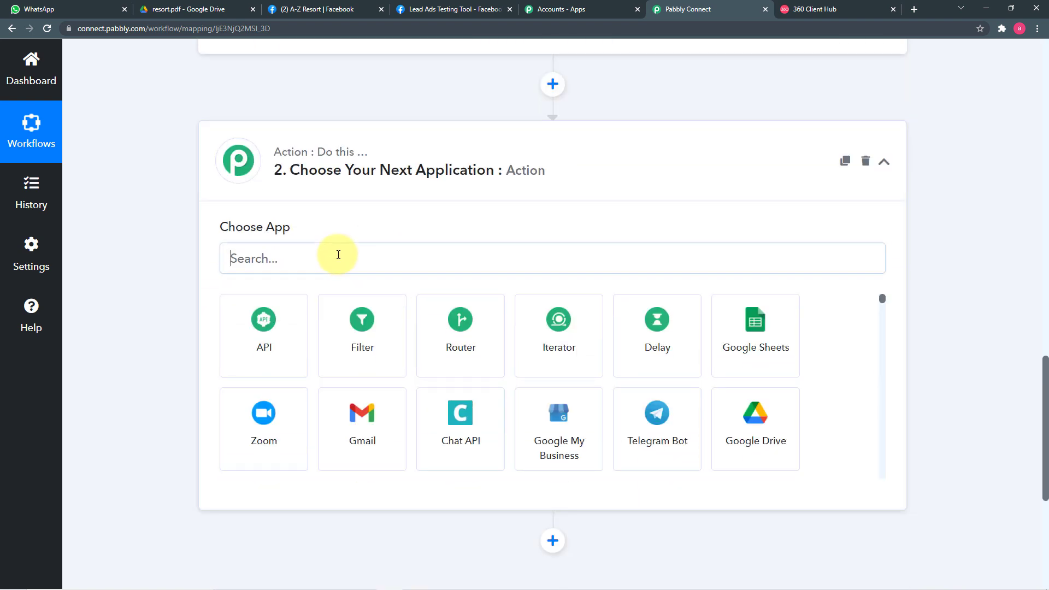
click(338, 255)
text(360)
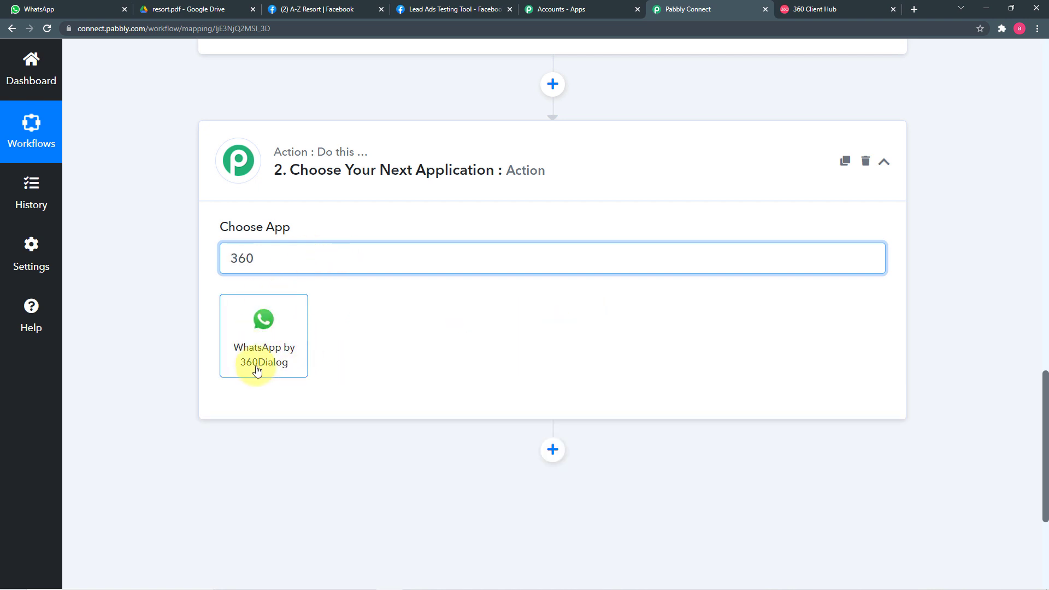
click(262, 361)
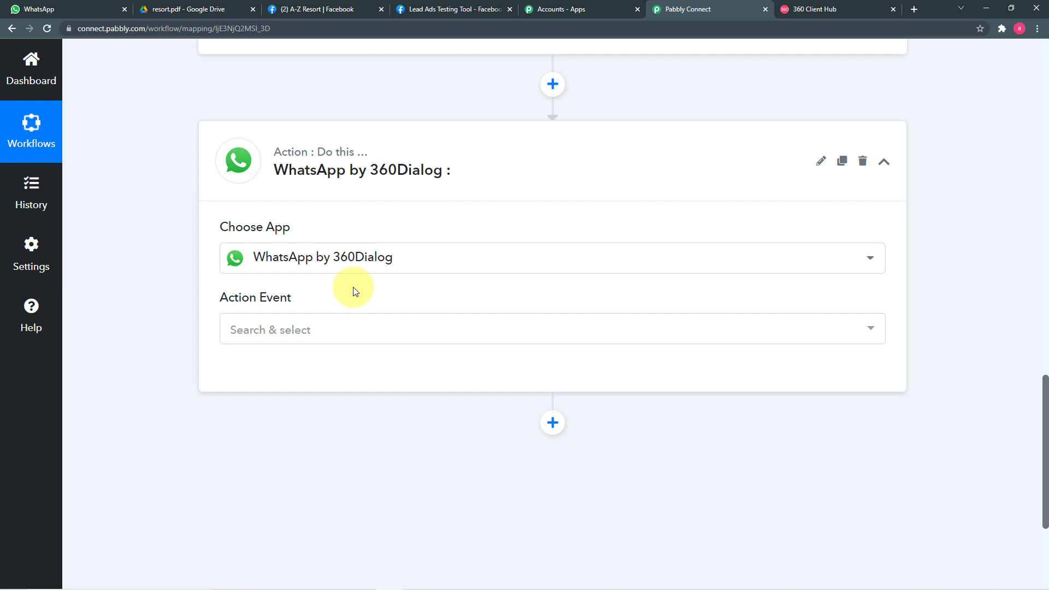
click(302, 330)
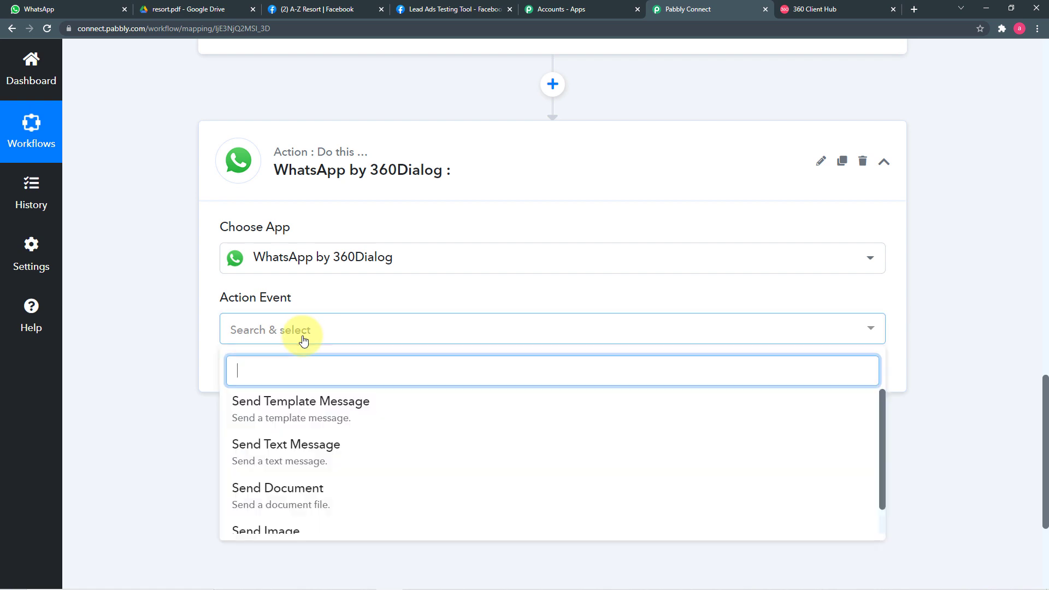
click(331, 411)
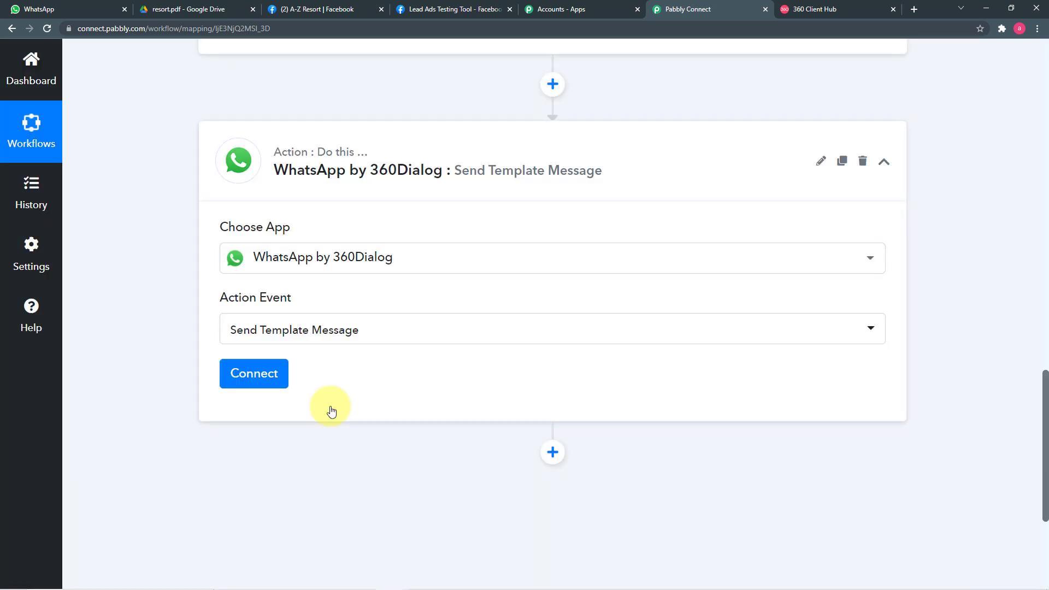
click(264, 376)
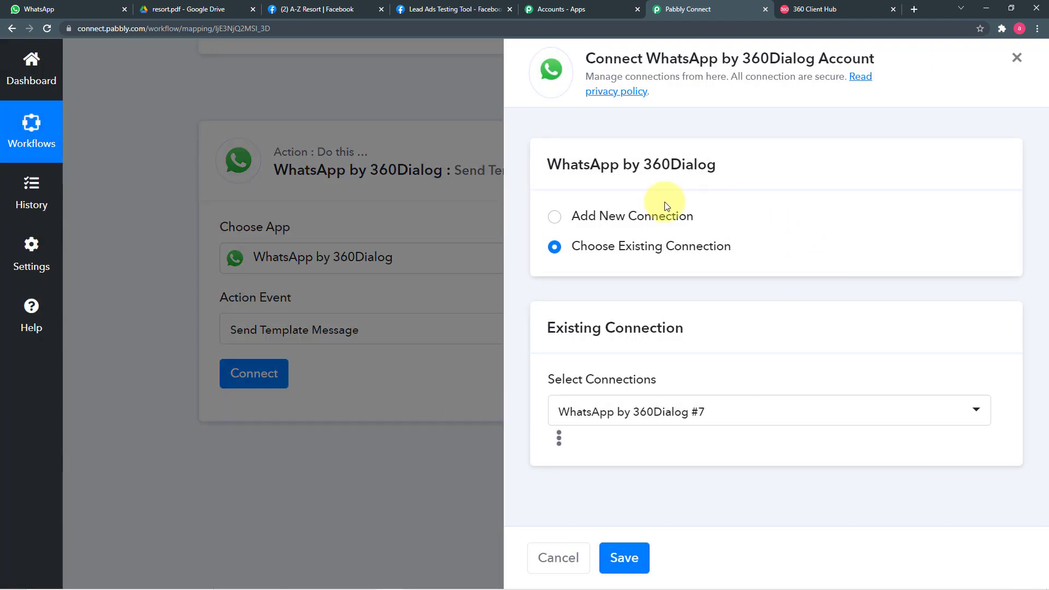
Choose Add New Connection, find its API Key and Domain fields, and view the 360 Client Hub templates.
click(555, 219)
scroll(661, 251, down, 2)
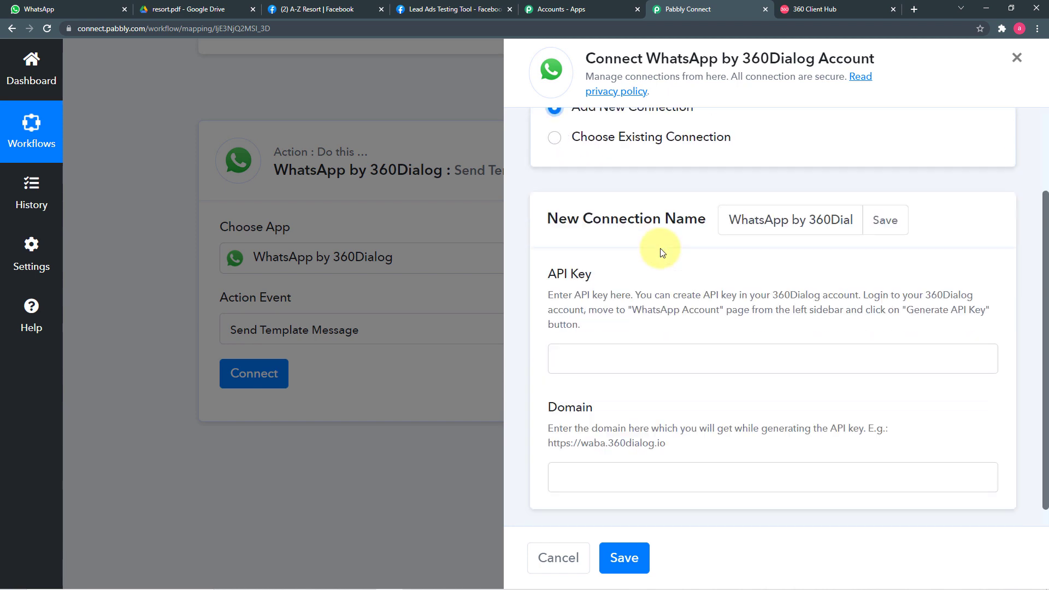
scroll(661, 252, down, 1)
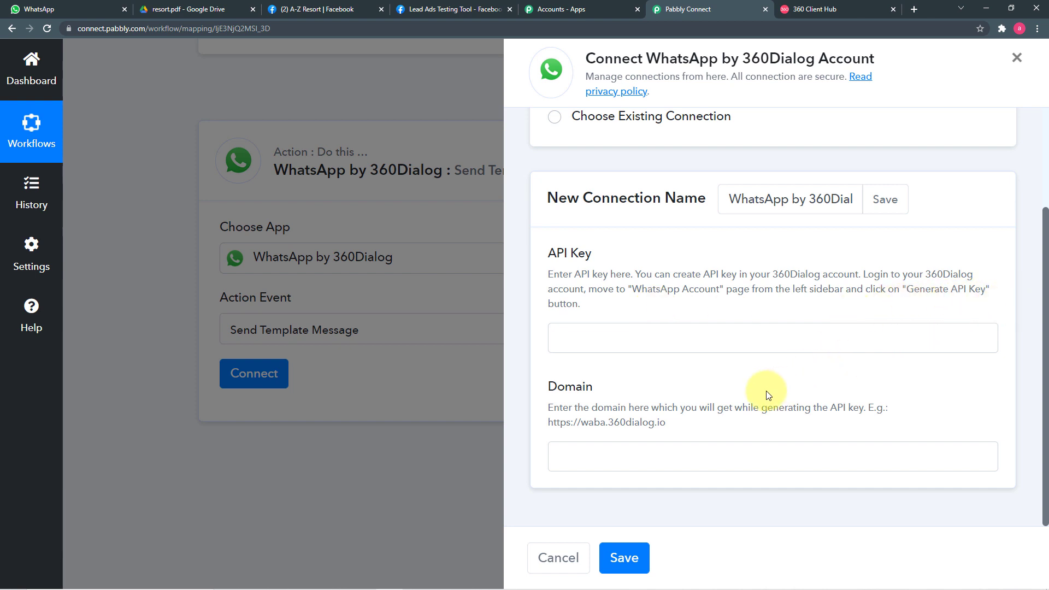
click(824, 11)
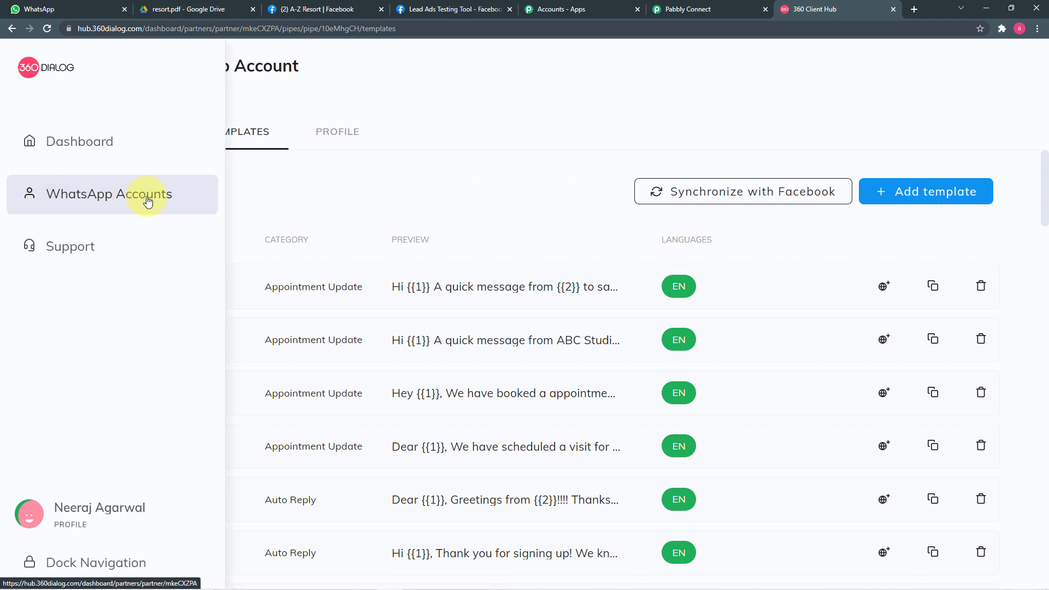
View the WhatsApp accounts list in 360 Client Hub, then go back to the Pabbly connection form.
click(147, 203)
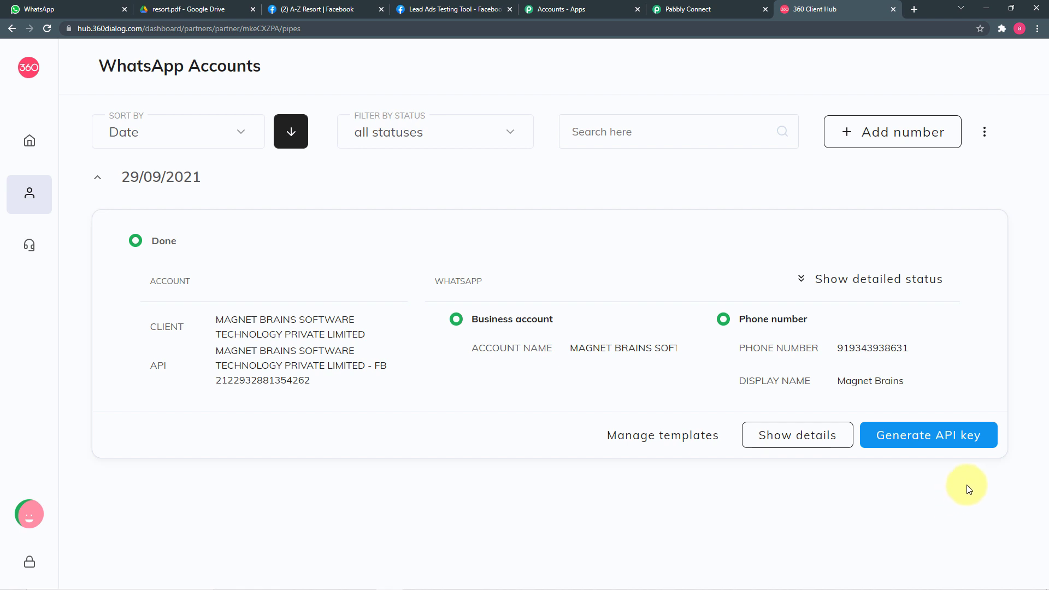
click(665, 10)
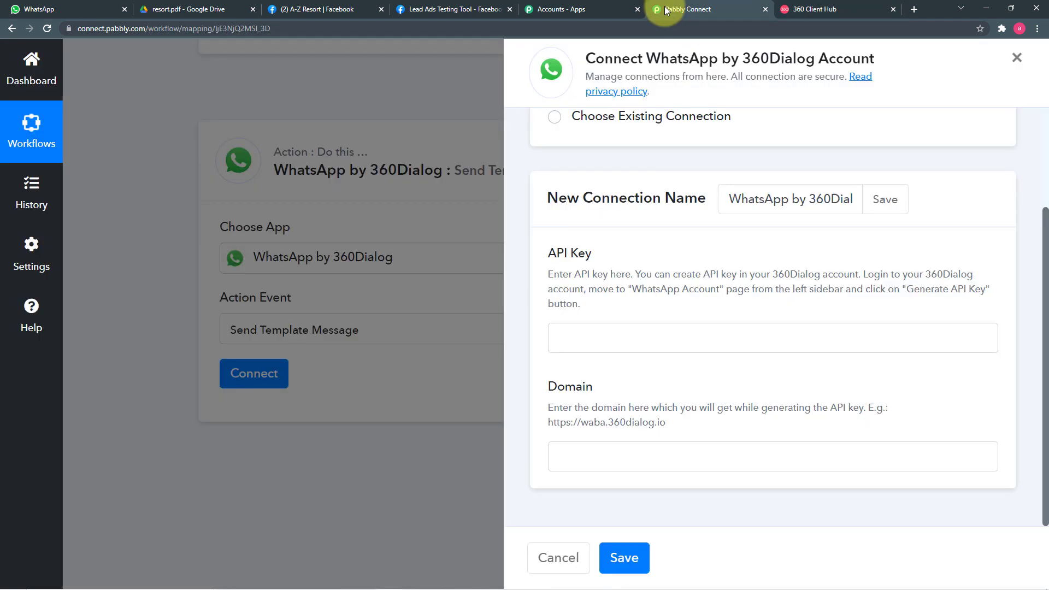
right_click(595, 338)
click(868, 397)
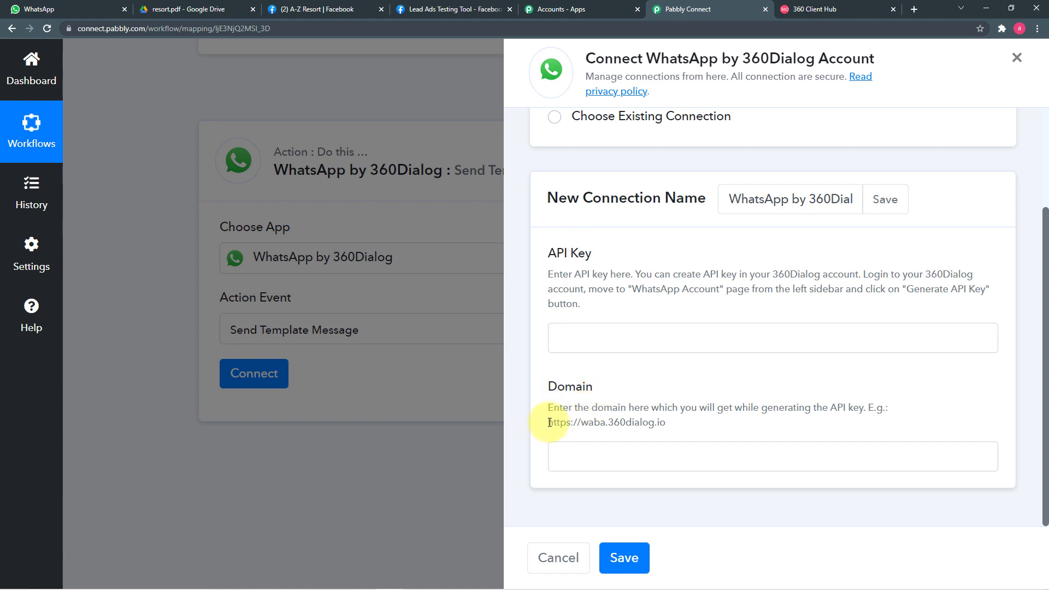
drag(547, 422, 682, 429)
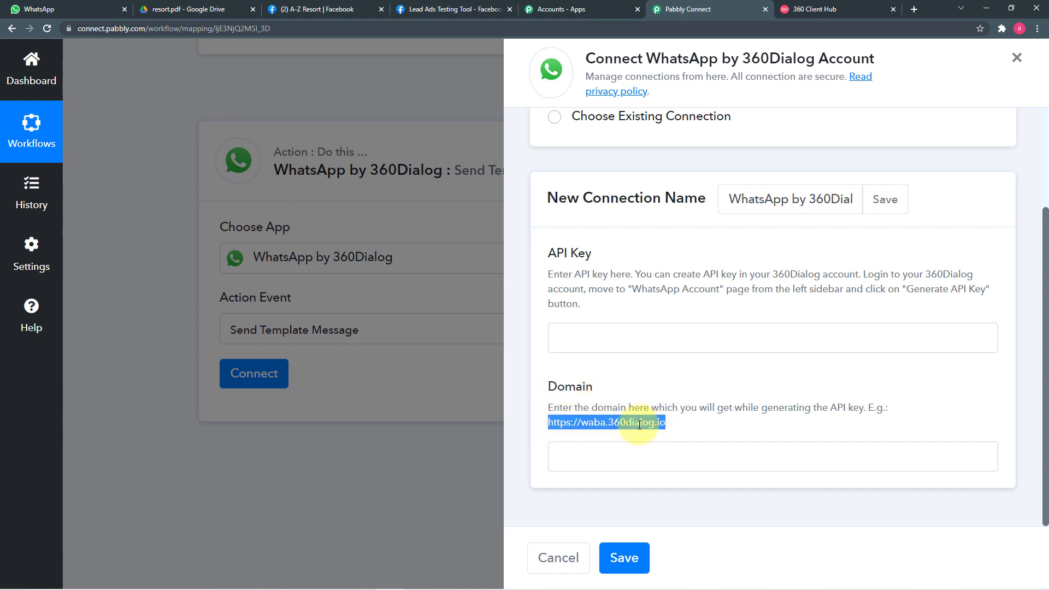
right_click(628, 465)
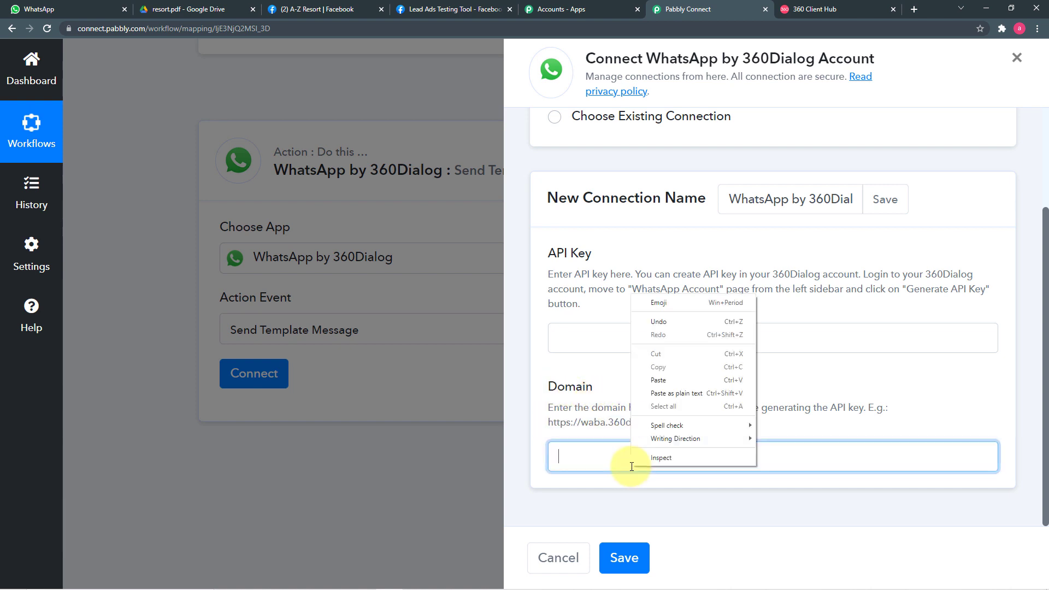
click(819, 384)
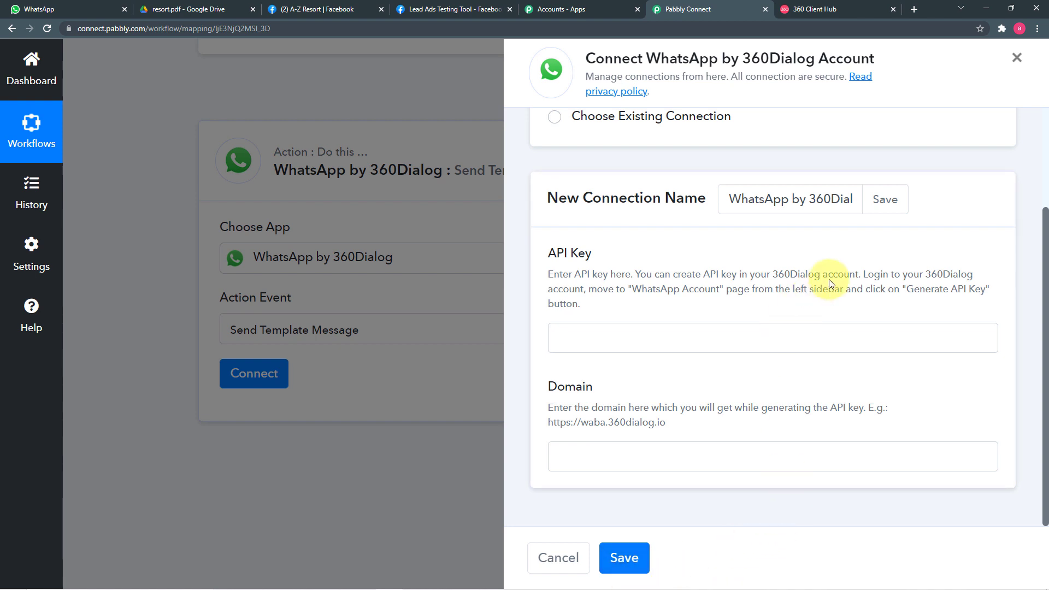
click(808, 9)
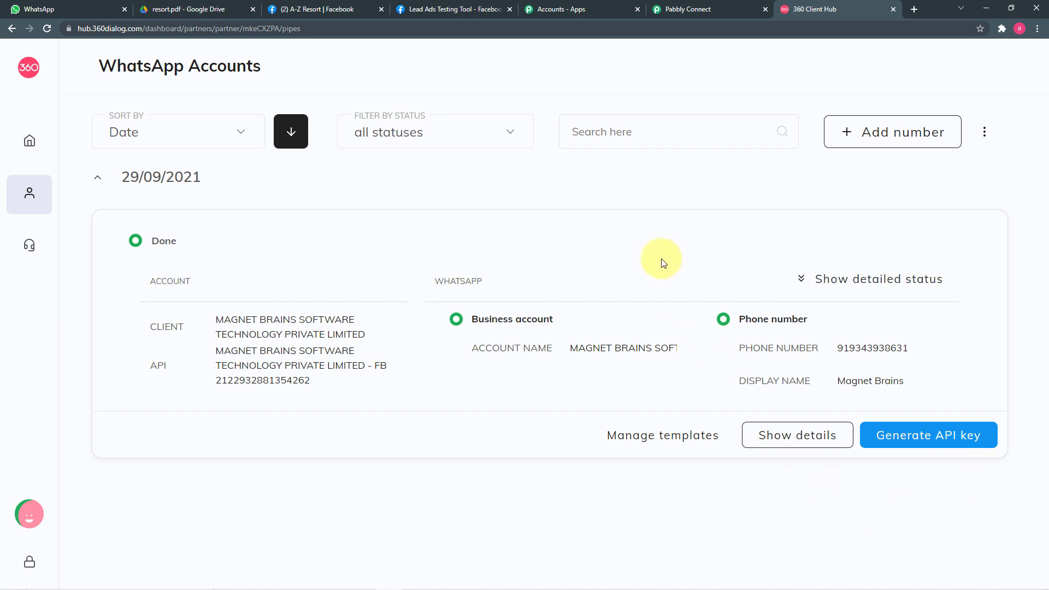
click(680, 16)
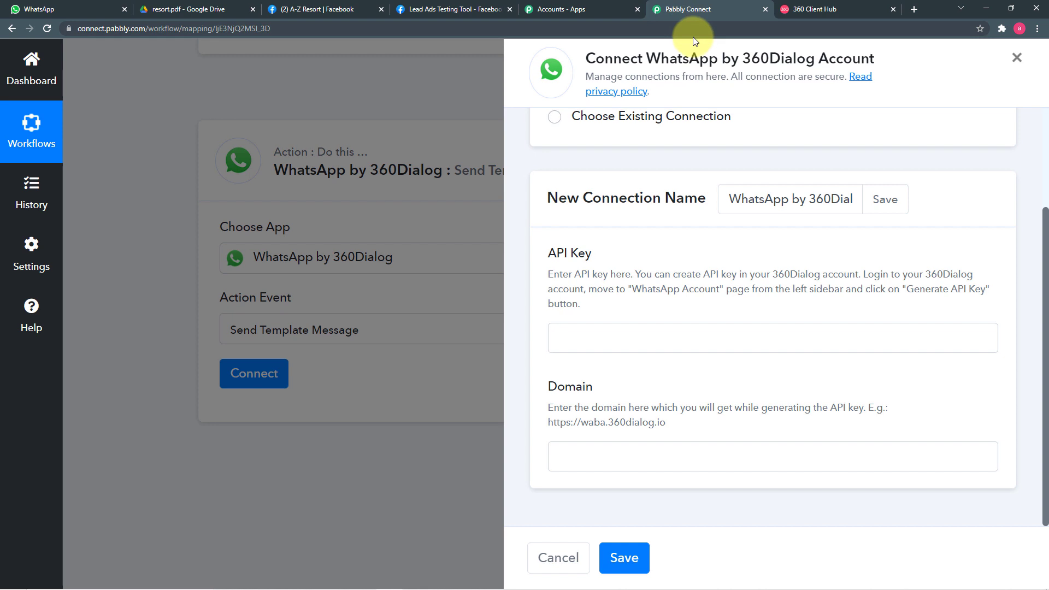
scroll(663, 199, up, 2)
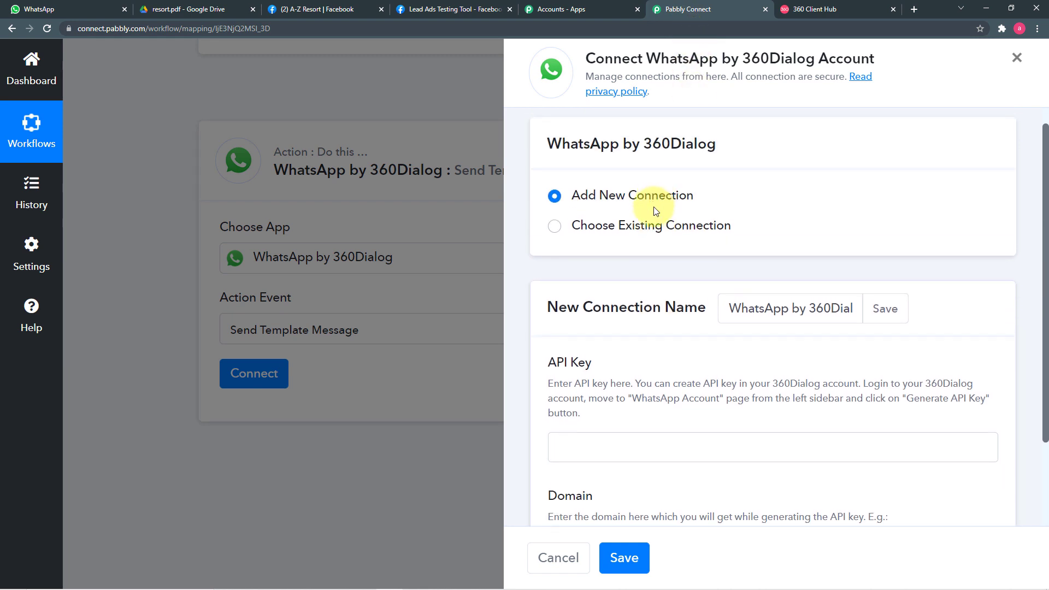
scroll(638, 260, down, 2)
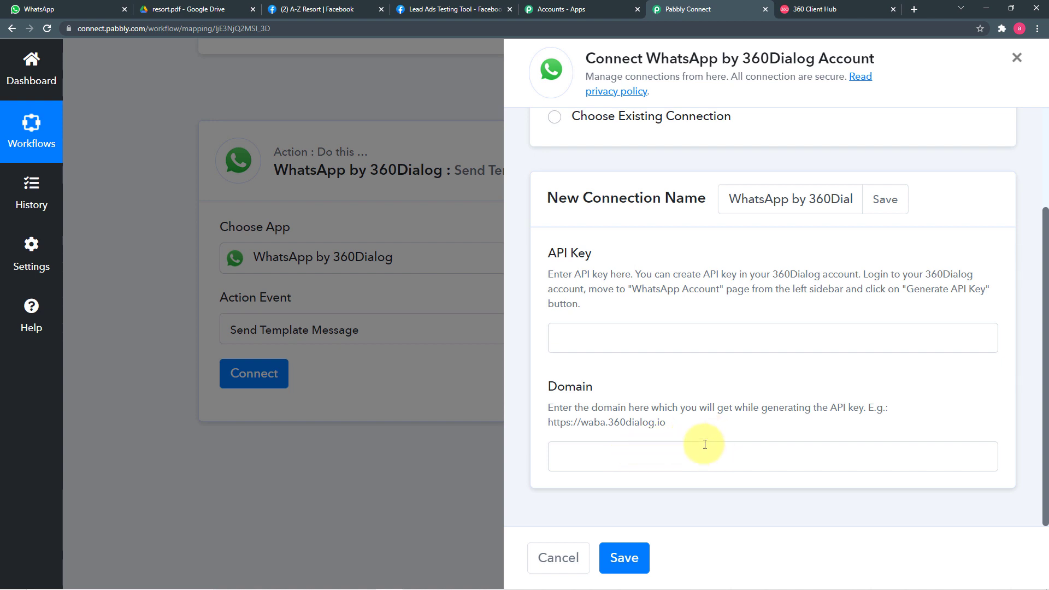
scroll(596, 241, up, 2)
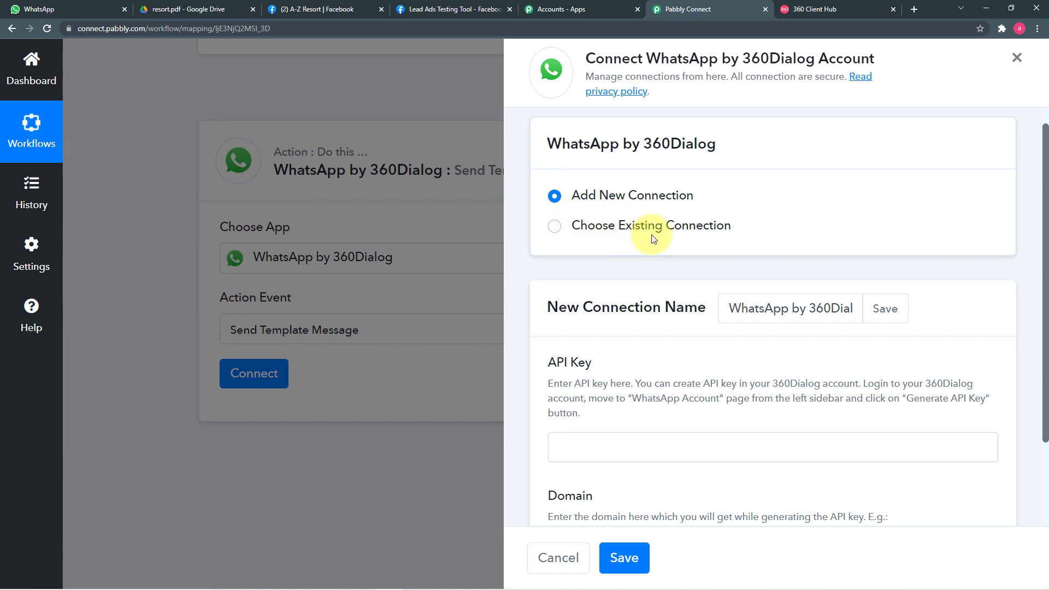
scroll(653, 238, down, 2)
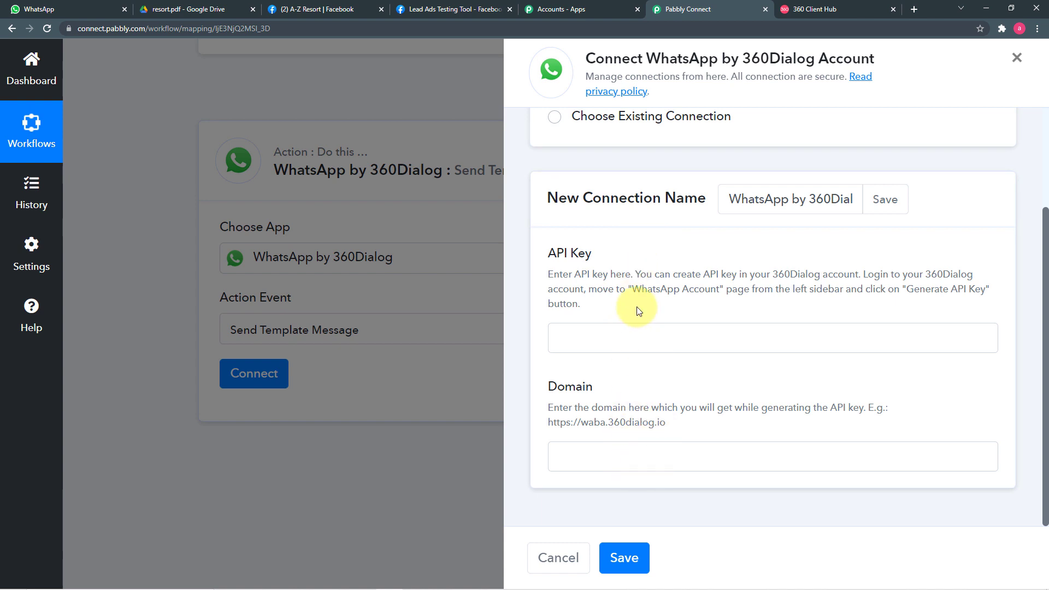
scroll(588, 271, up, 2)
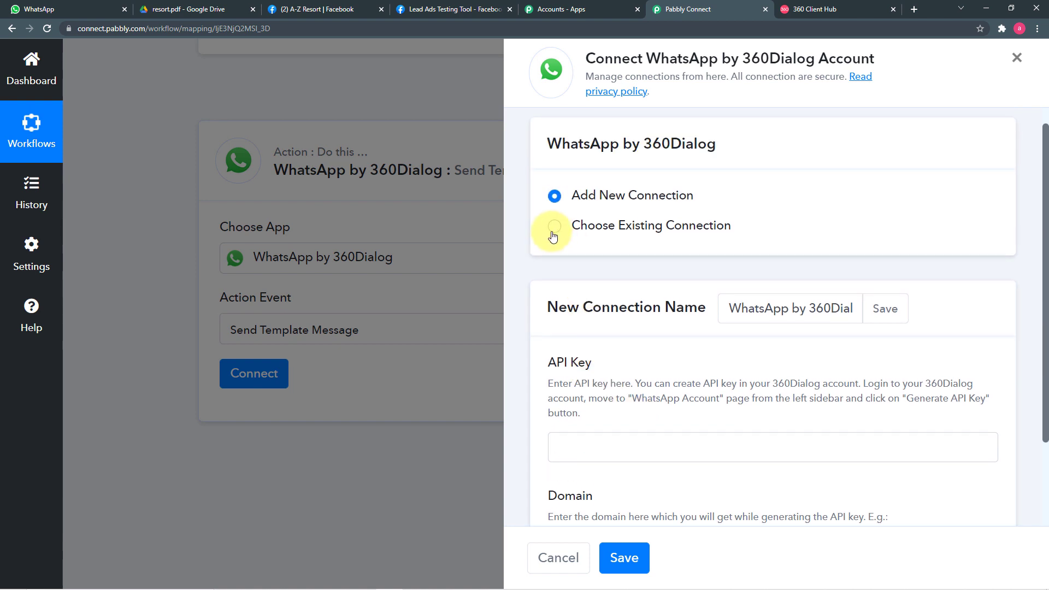
Link the action to existing connection WhatsApp by 360Dialog #7, keeping the interview (en) template.
click(553, 232)
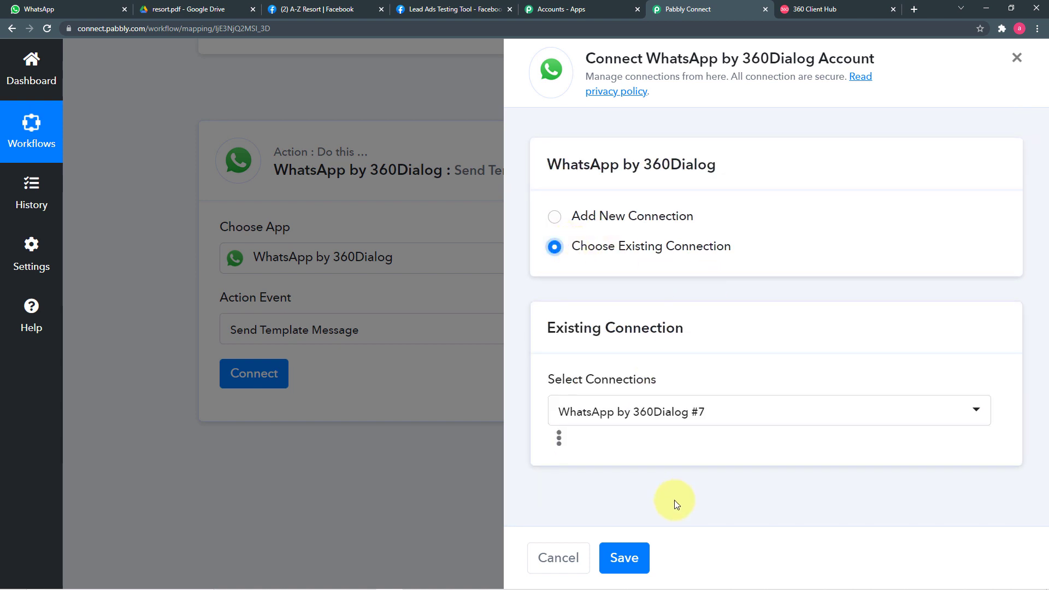
click(626, 556)
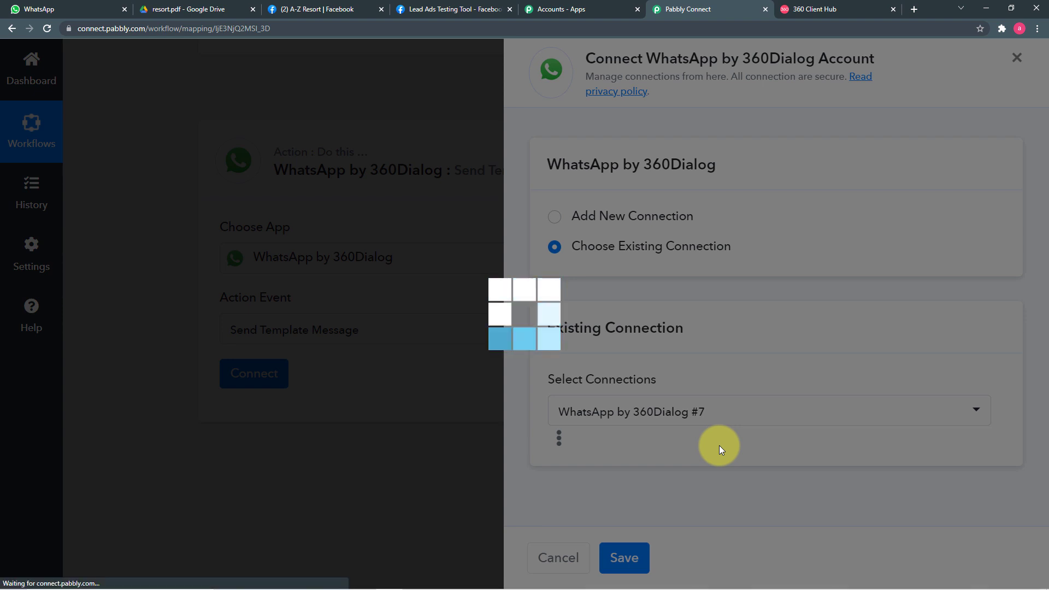
scroll(334, 372, down, 1)
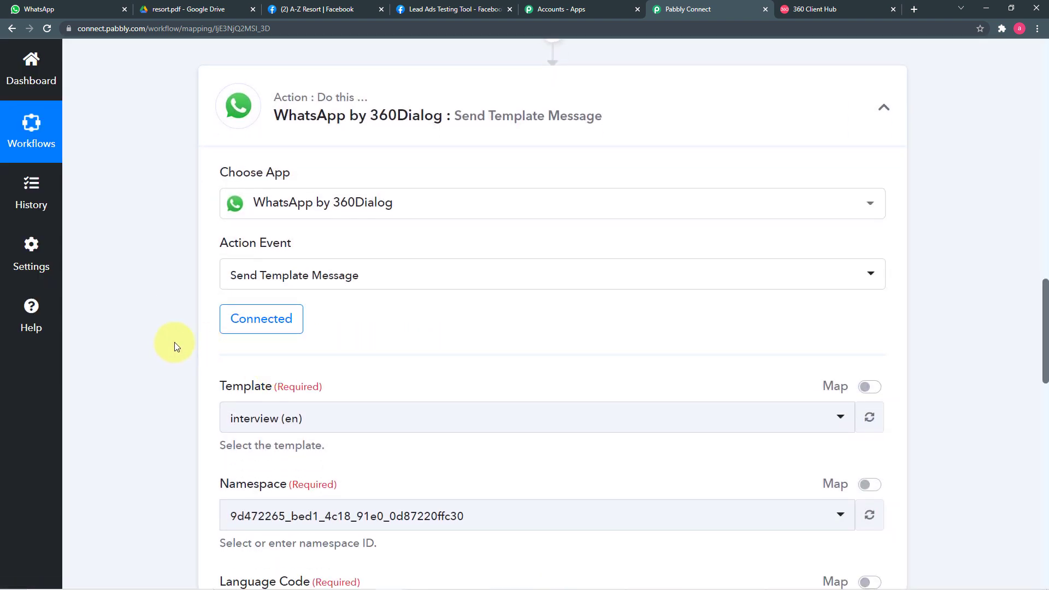
scroll(173, 347, down, 3)
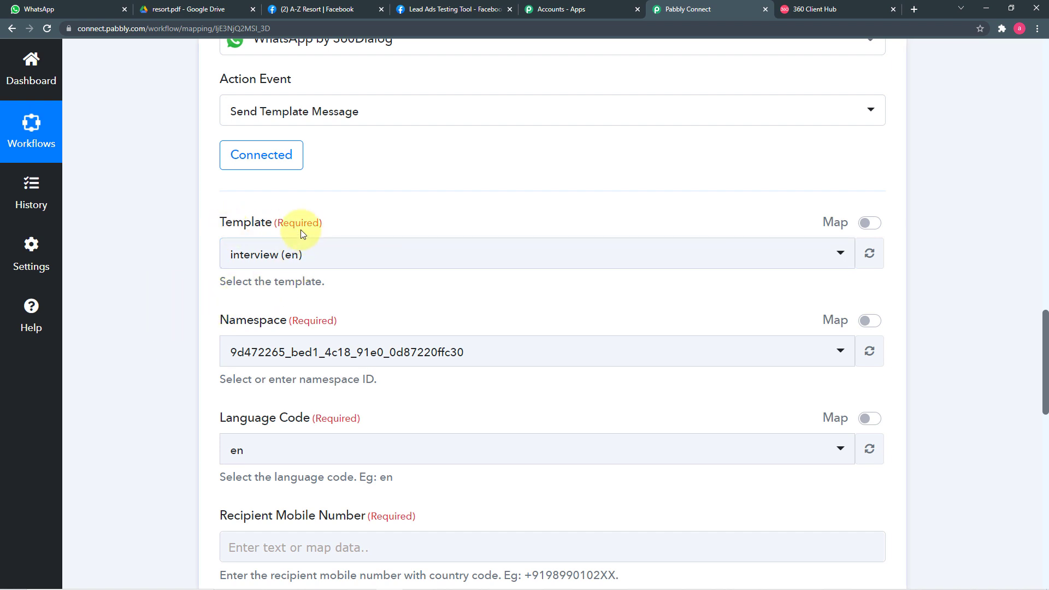
click(399, 261)
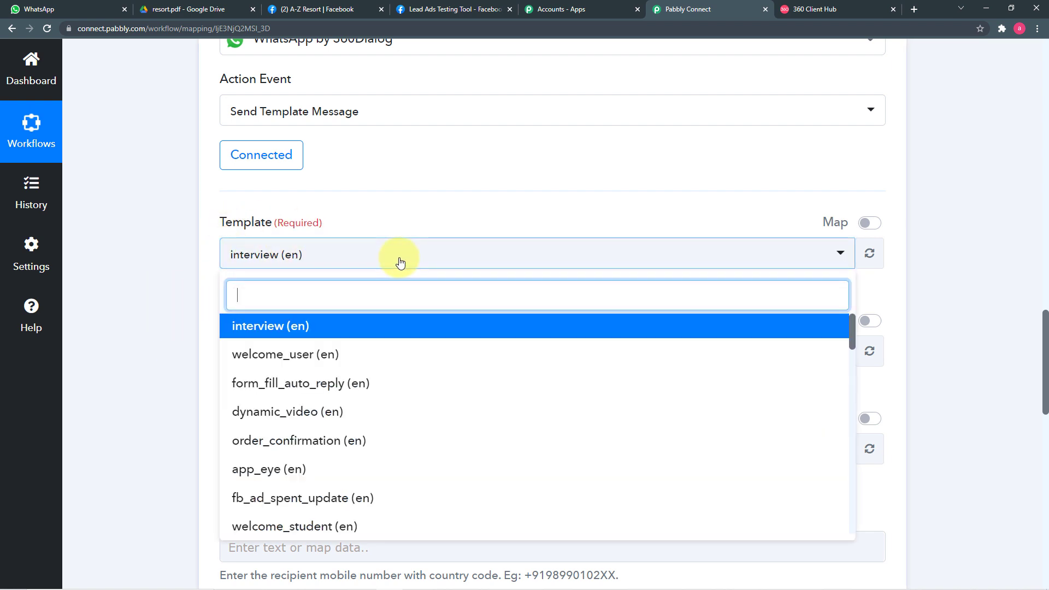
click(398, 259)
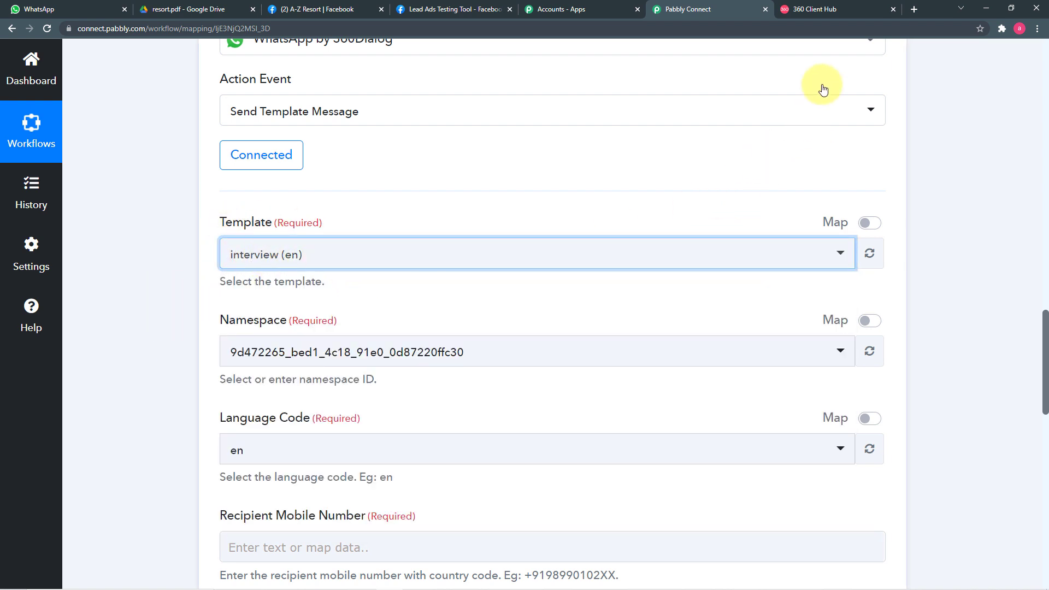
click(819, 10)
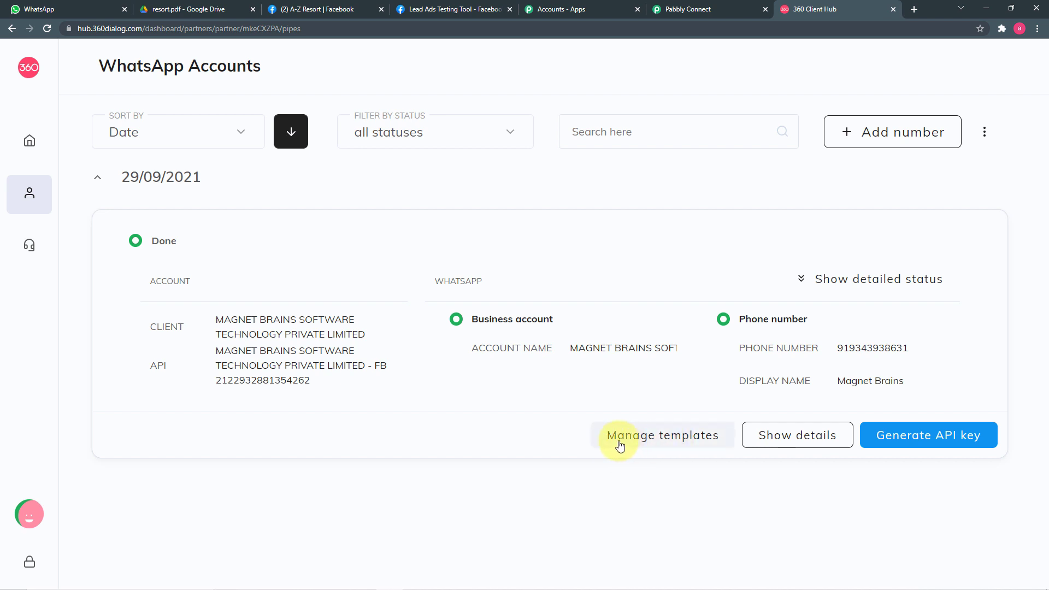
Open the WhatsApp account's message templates list via Manage templates.
click(684, 444)
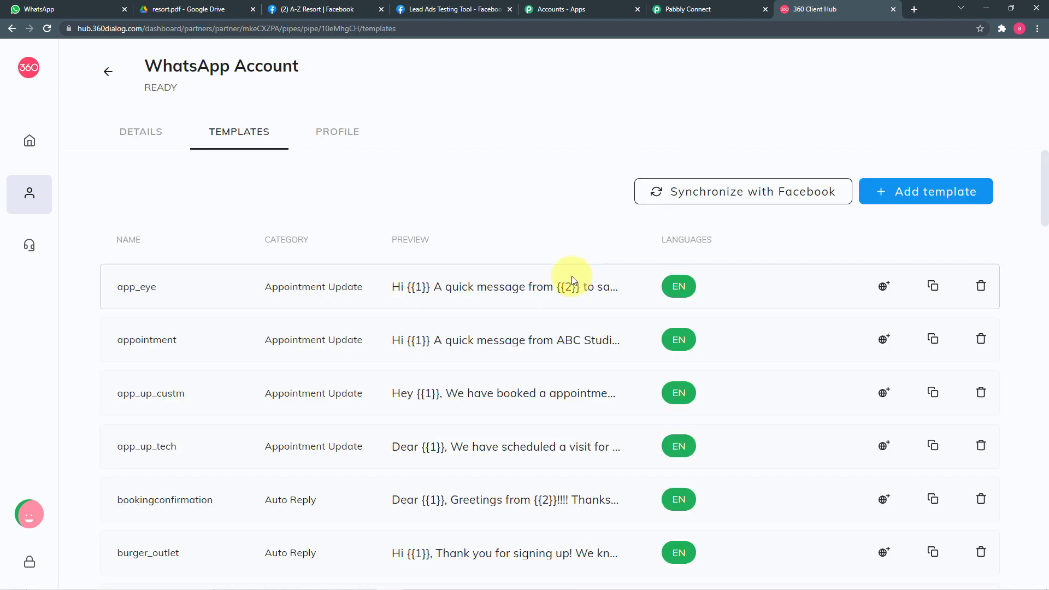
scroll(565, 243, down, 2)
scroll(565, 241, down, 5)
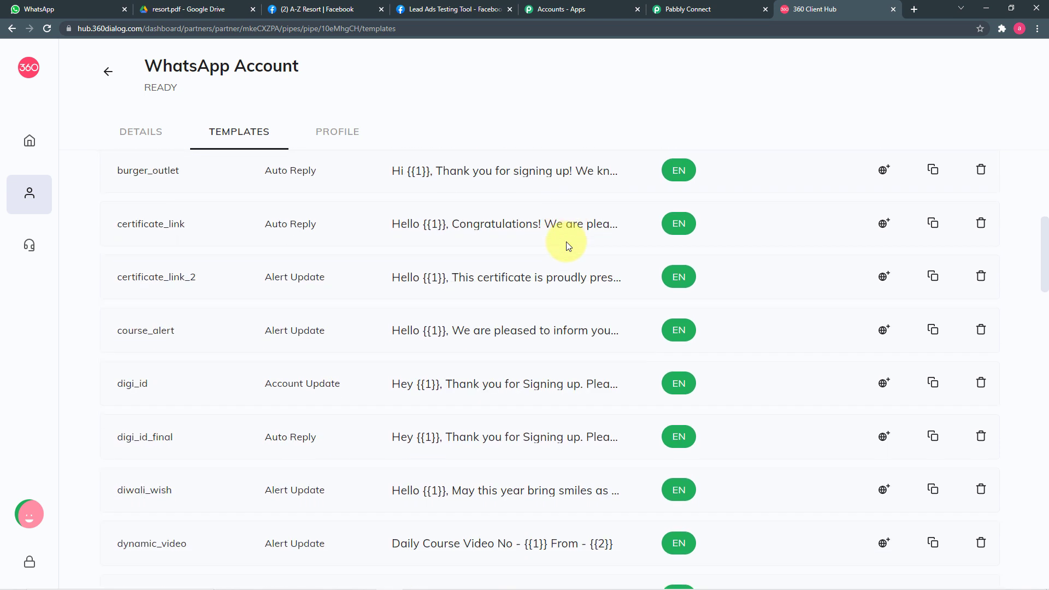
Preview the four-variable digi_id sign-up template's text, then close it and return to the list top.
click(542, 391)
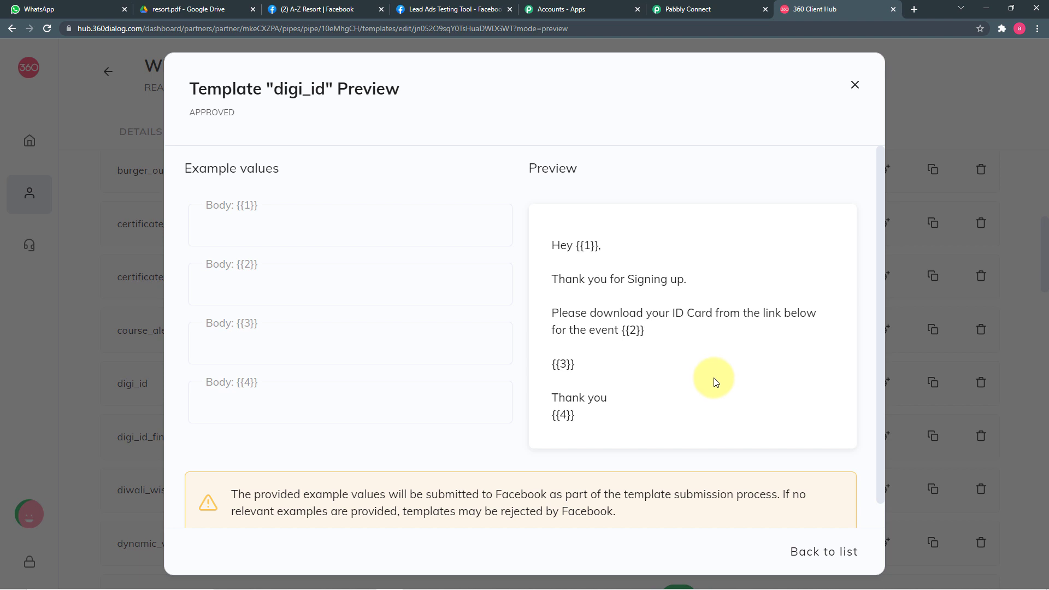
scroll(710, 381, down, 1)
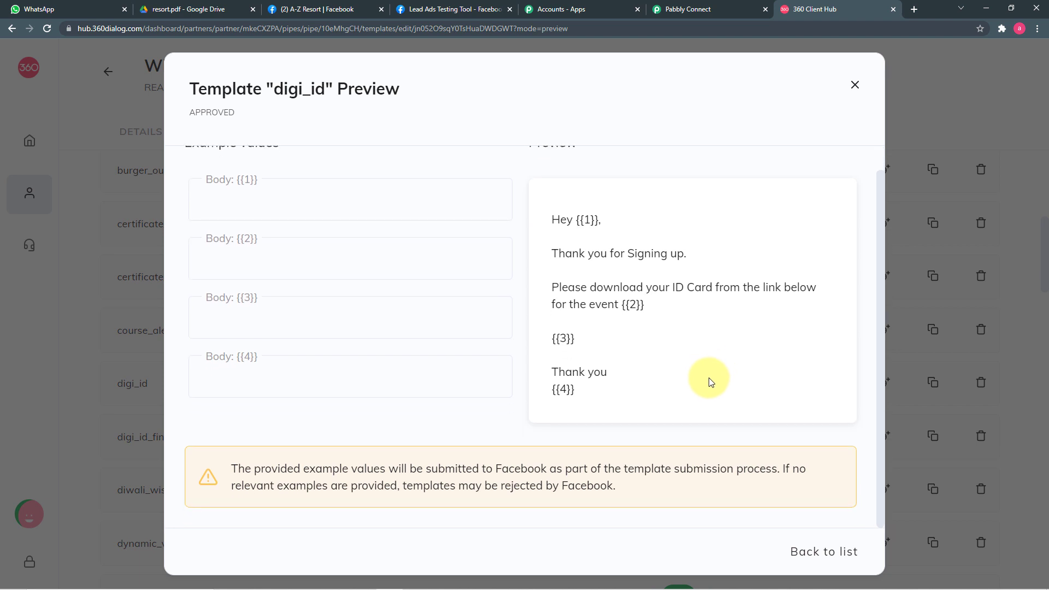
scroll(712, 377, up, 1)
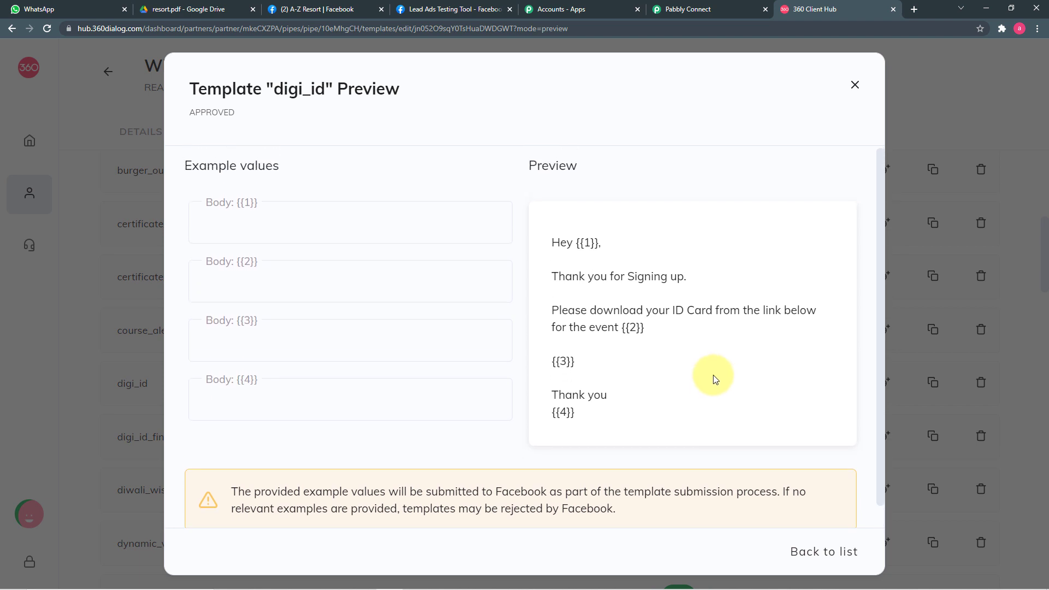
click(857, 87)
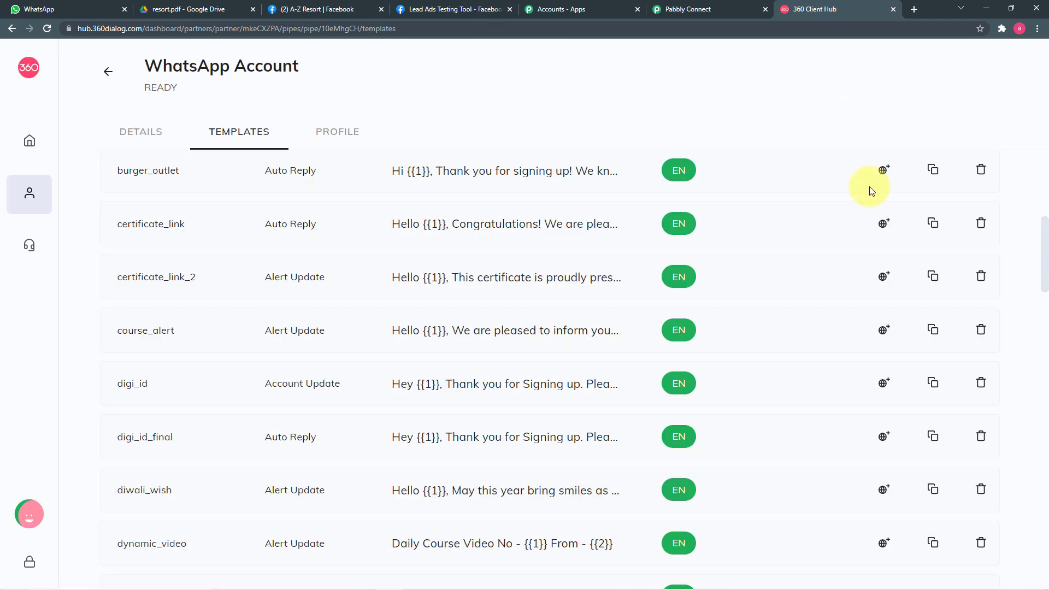
scroll(876, 305, up, 1)
scroll(876, 305, up, 1)
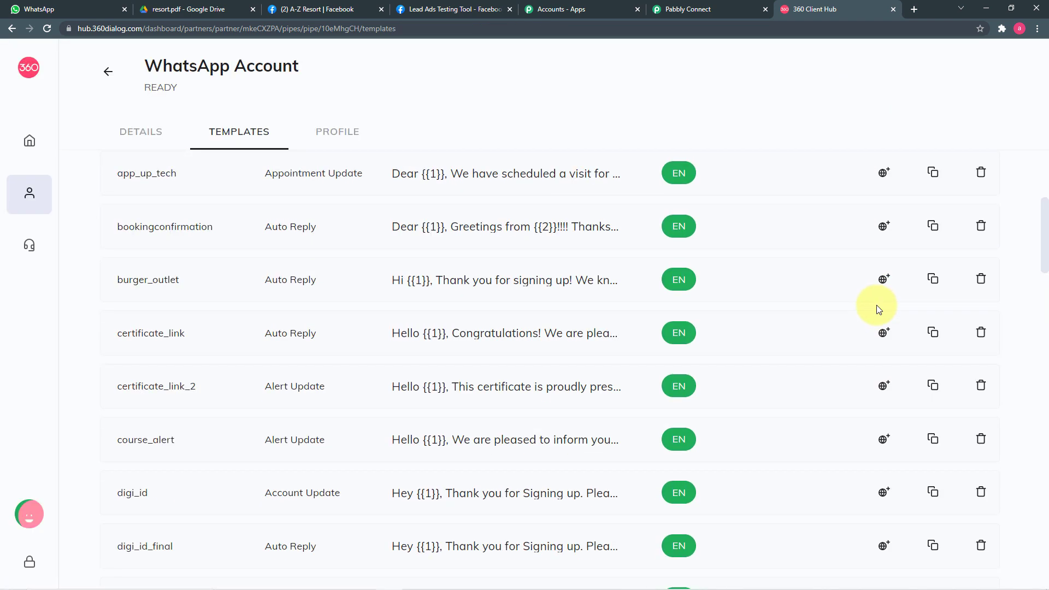
scroll(877, 307, up, 2)
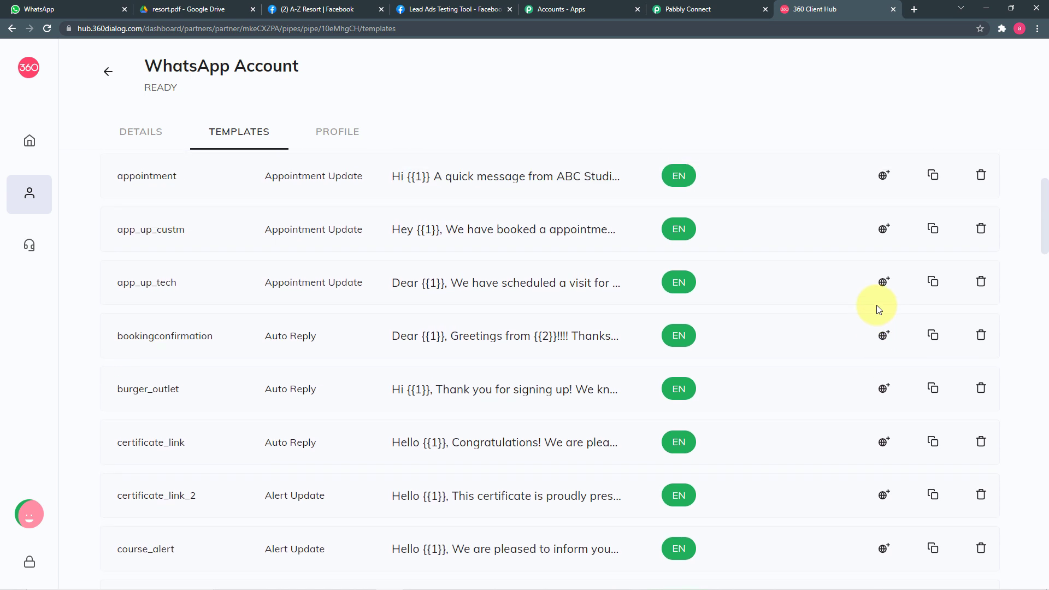
scroll(877, 307, up, 3)
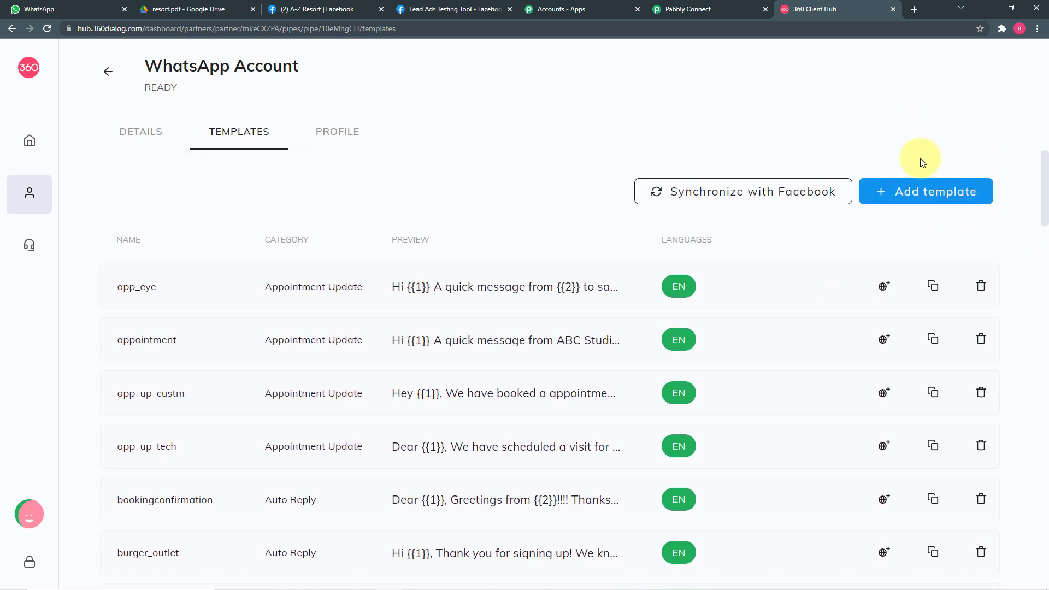
click(946, 195)
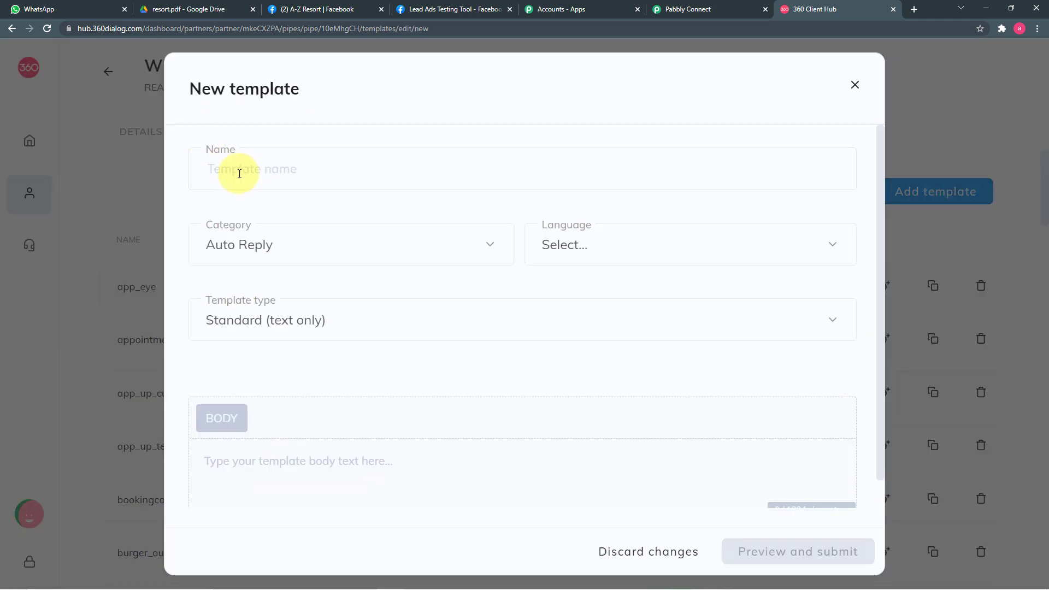
click(240, 173)
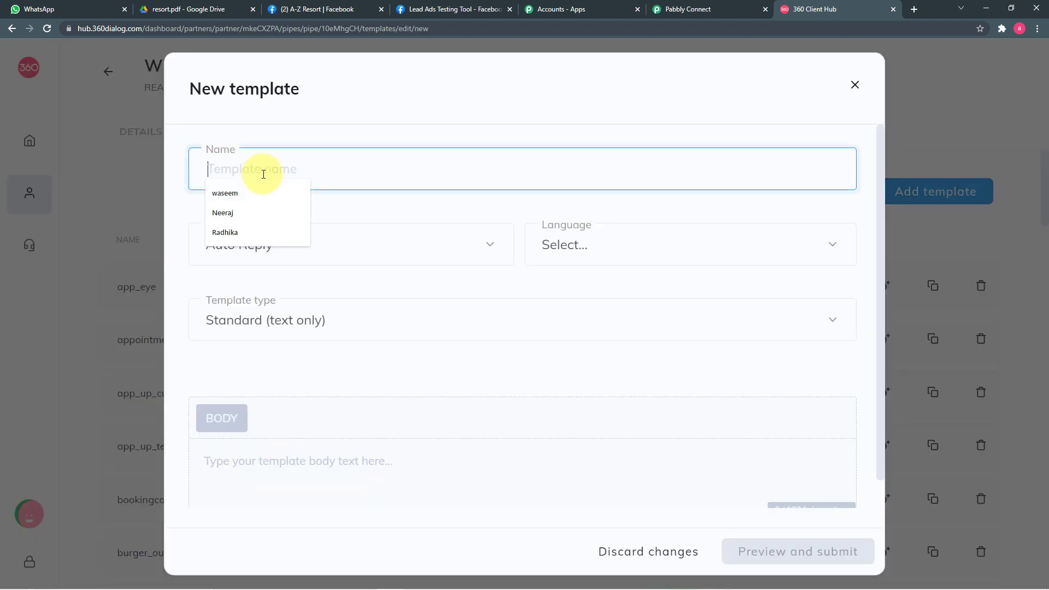
click(493, 240)
scroll(358, 319, down, 10)
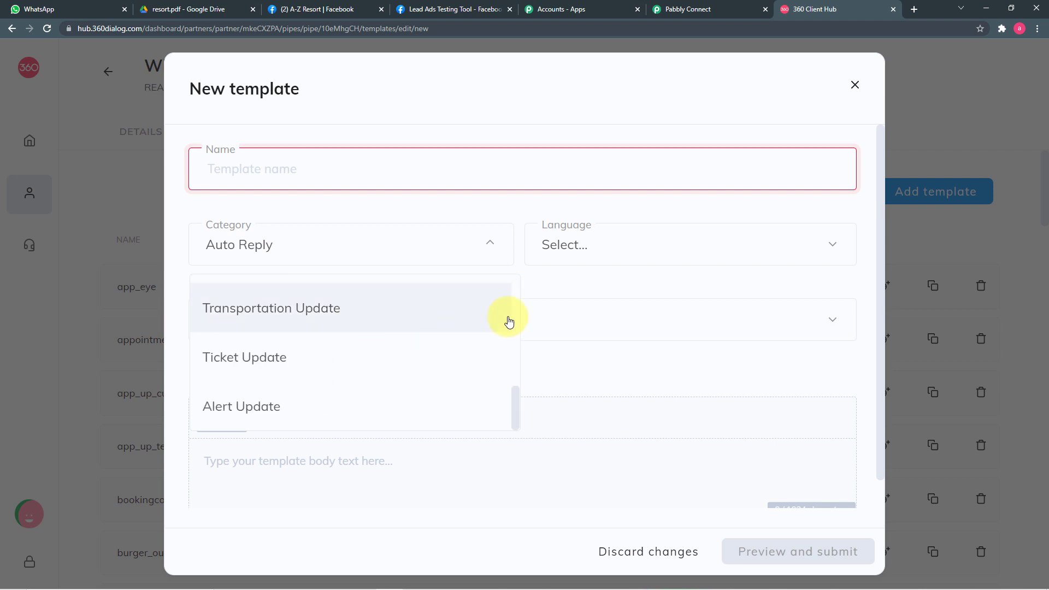
click(690, 241)
scroll(701, 354, down, 10)
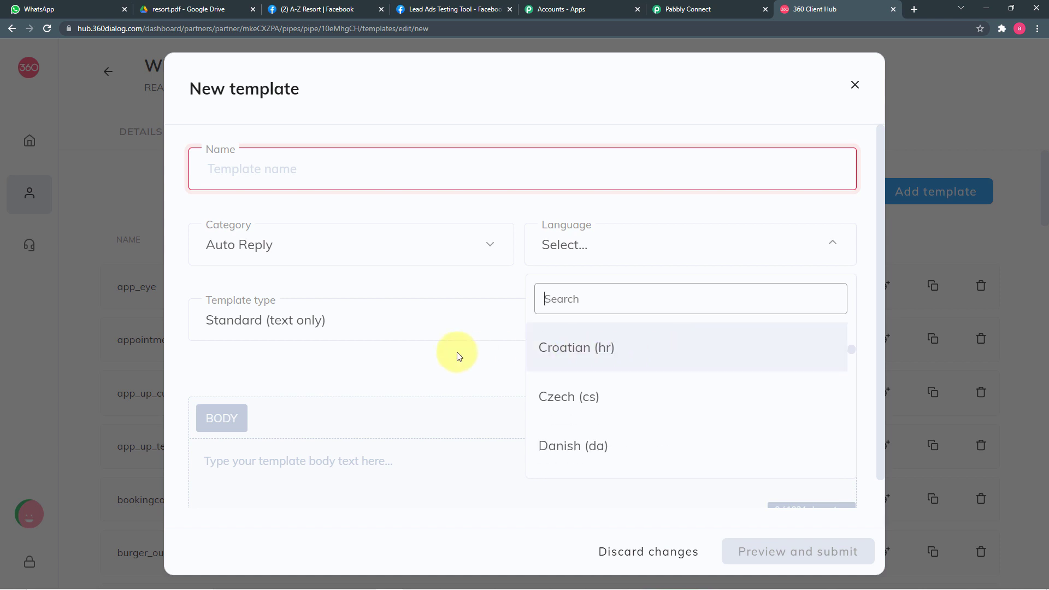
click(488, 343)
click(501, 319)
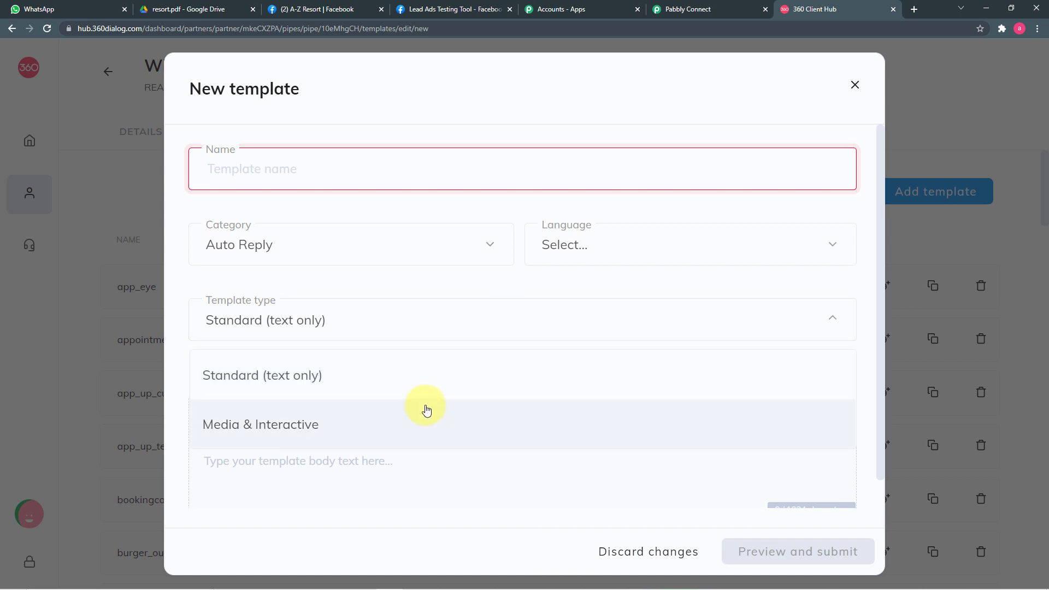
click(441, 272)
scroll(440, 271, down, 1)
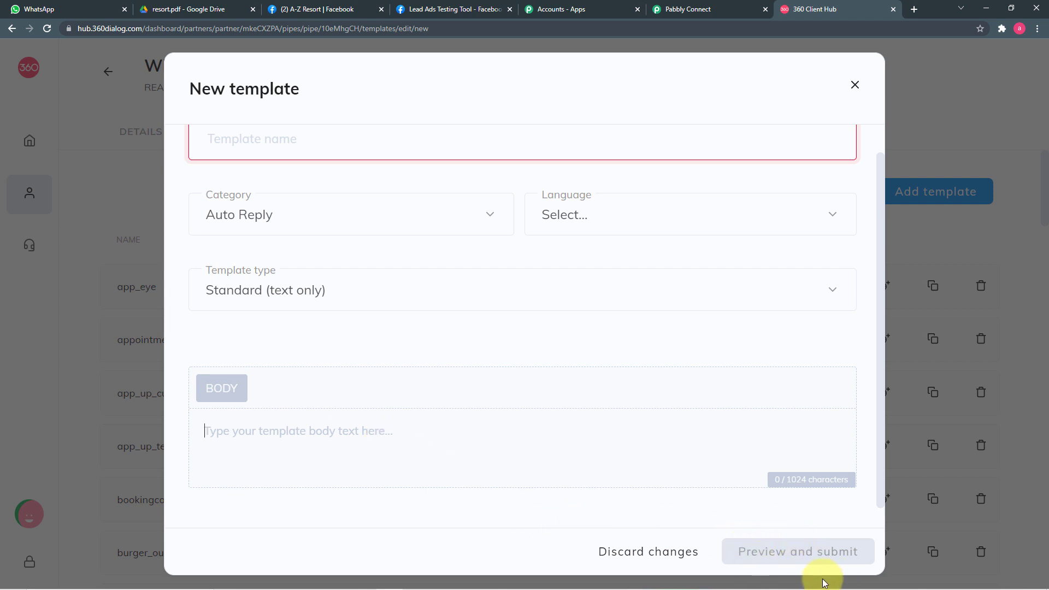
click(855, 85)
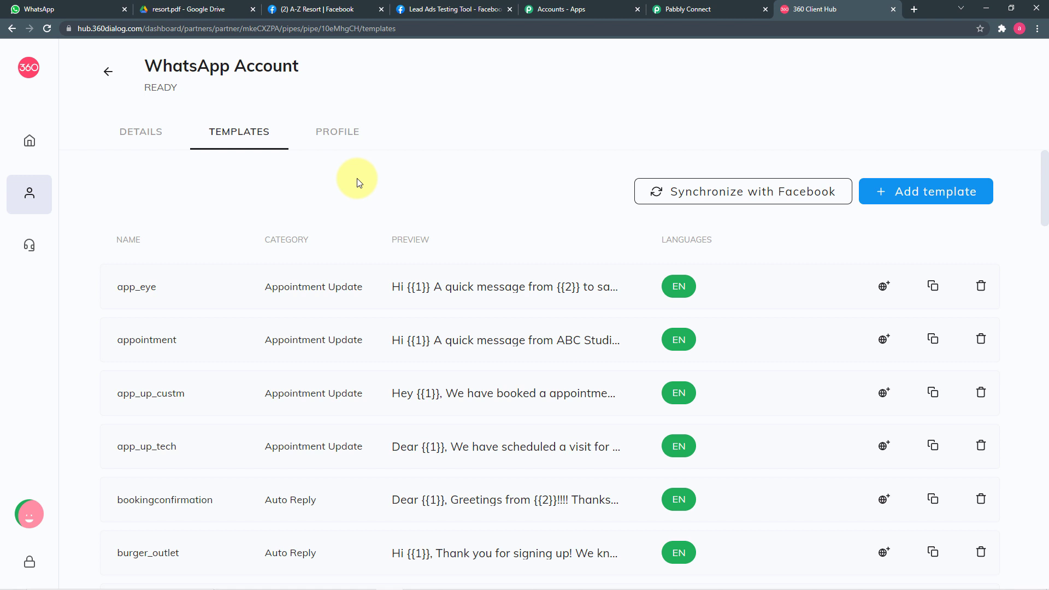
Scroll through the templates list: certificate_link, course_alert, digi_id, digi_id_final, diwali_wish.
scroll(387, 246, down, 6)
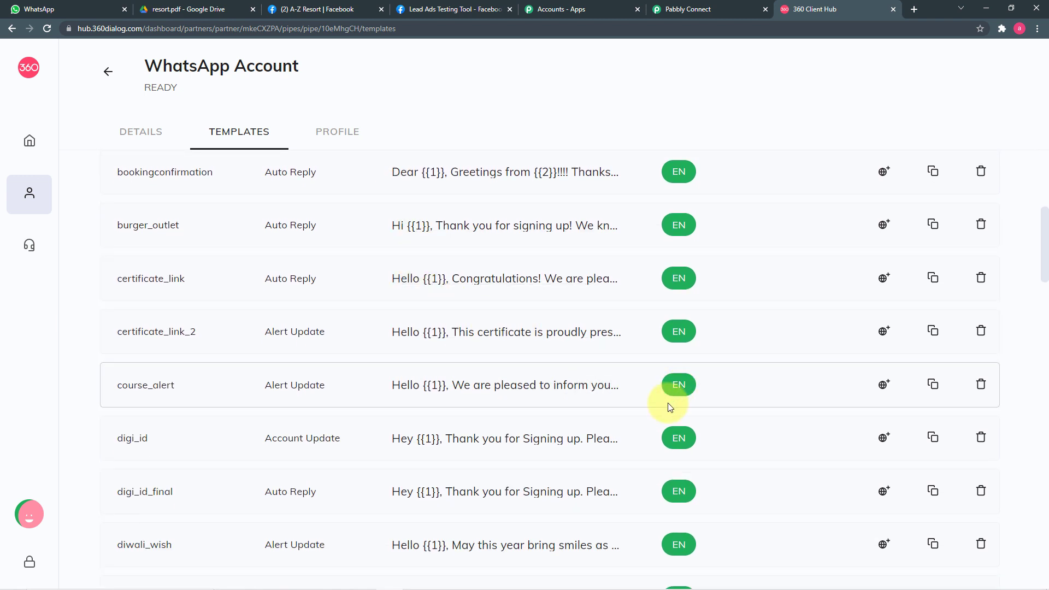
Back in Pabbly Connect, search 'sen' and select the send_brochure_final (en) template.
click(683, 10)
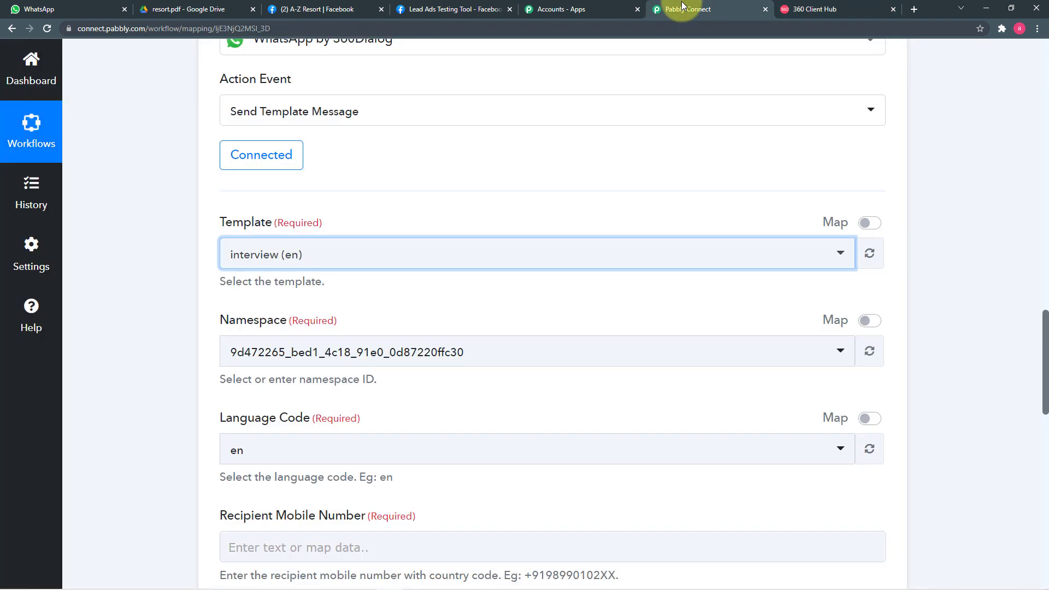
scroll(179, 306, down, 5)
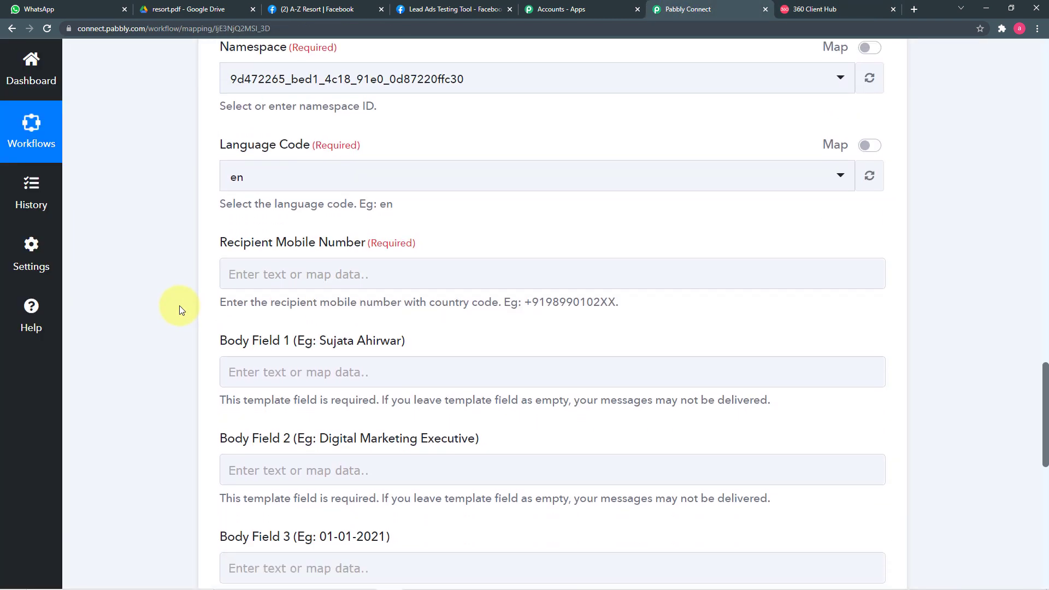
scroll(179, 306, up, 4)
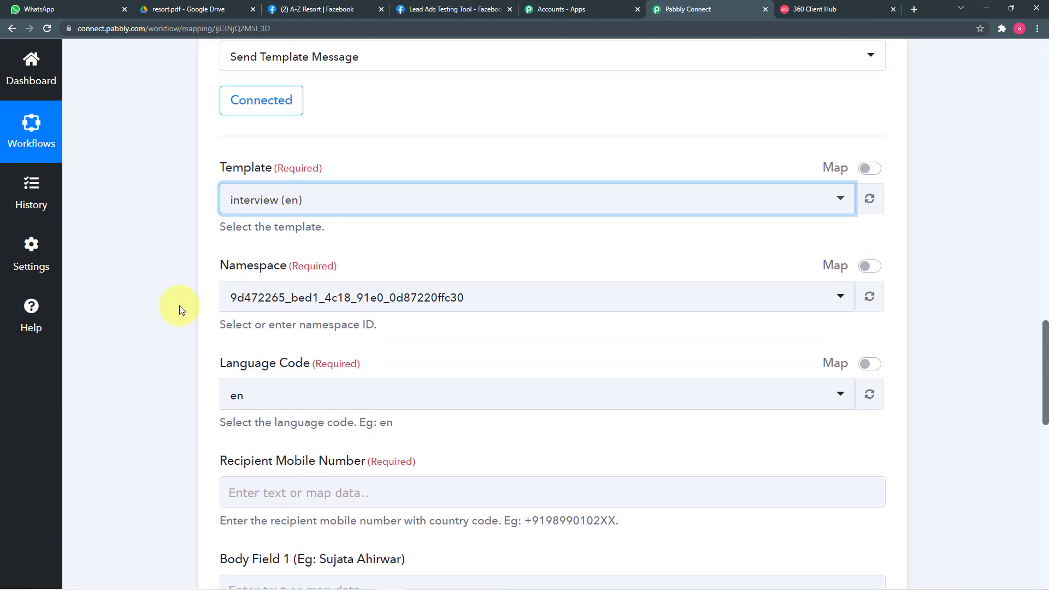
click(439, 206)
text(se)
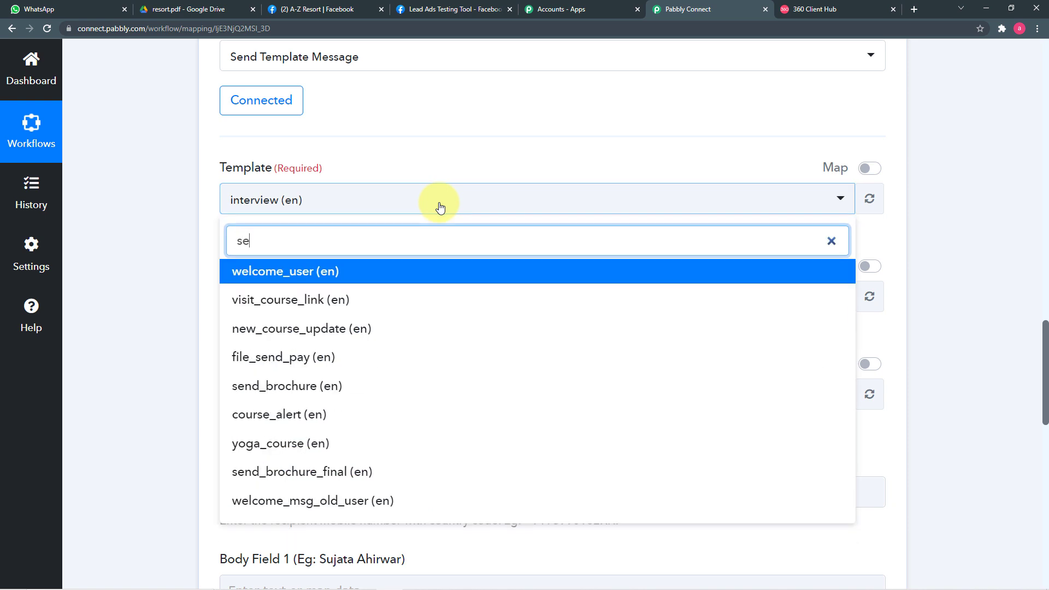
text(n)
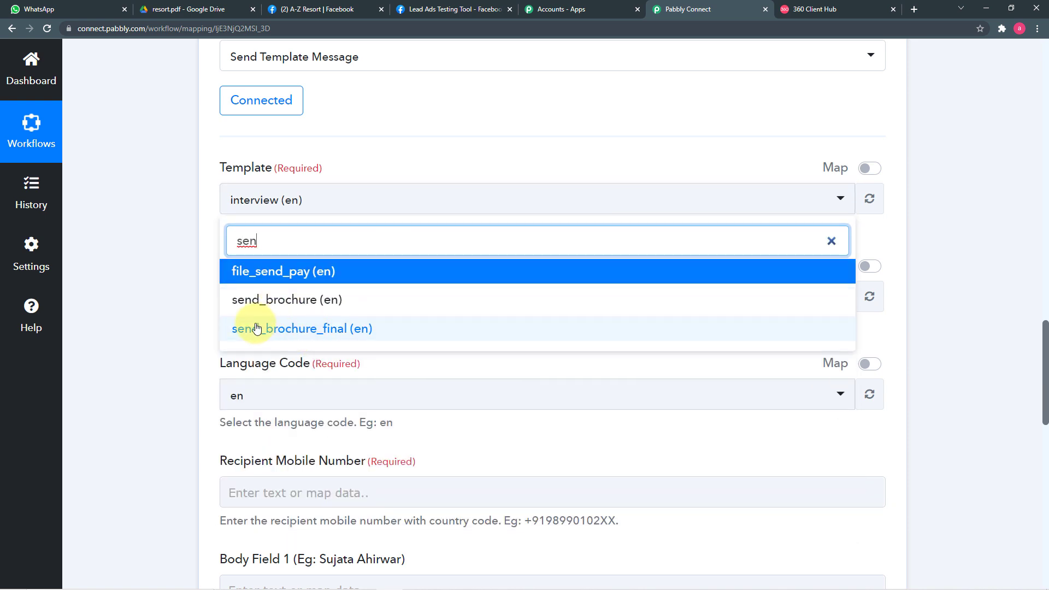
click(429, 328)
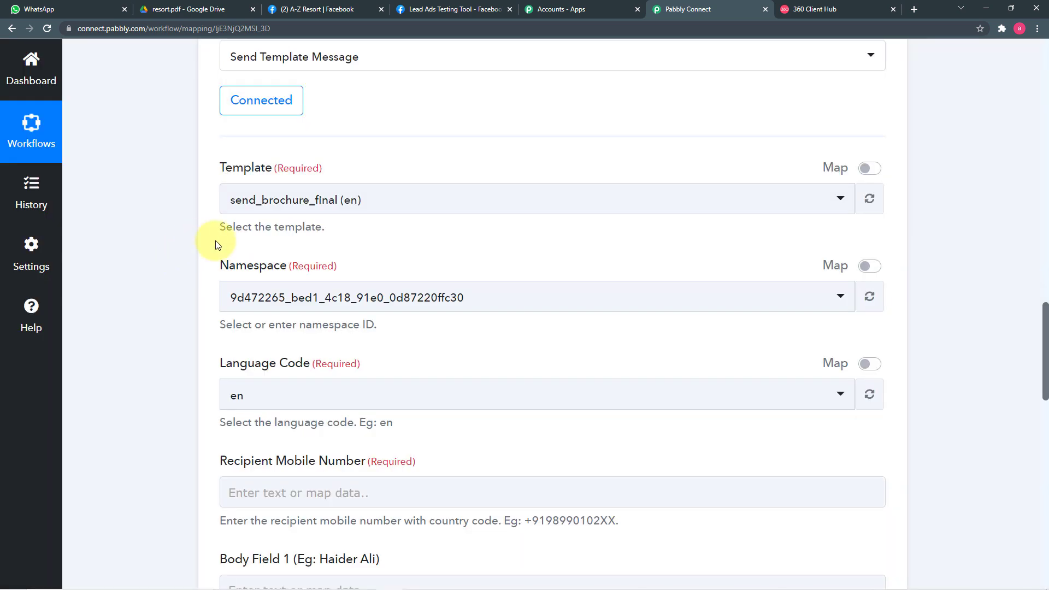
Review the auto-filled namespace and language code en, then select Recipient Mobile Number.
scroll(334, 240, down, 1)
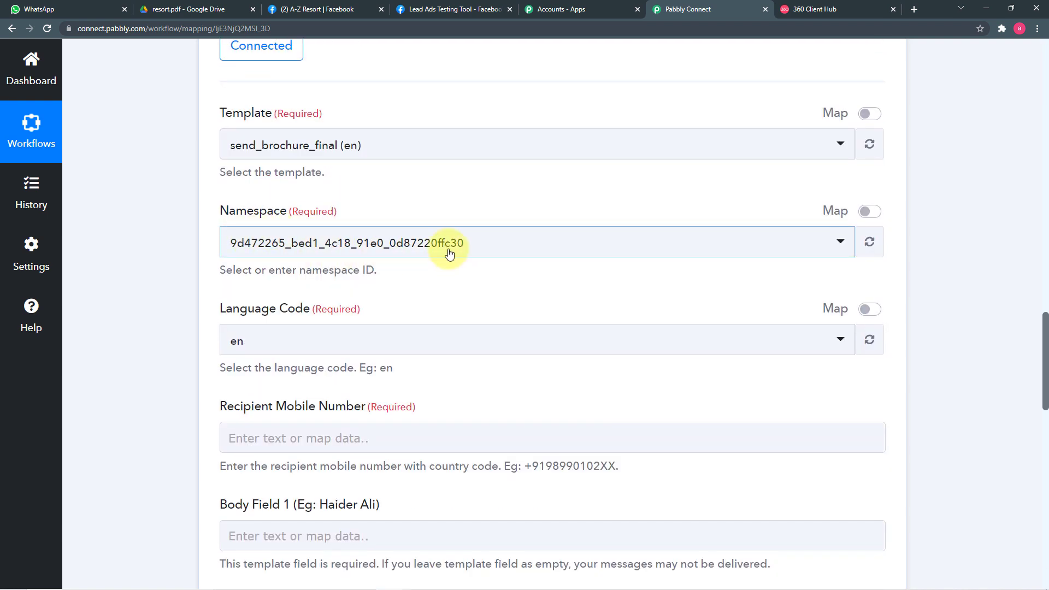
scroll(240, 338, down, 1)
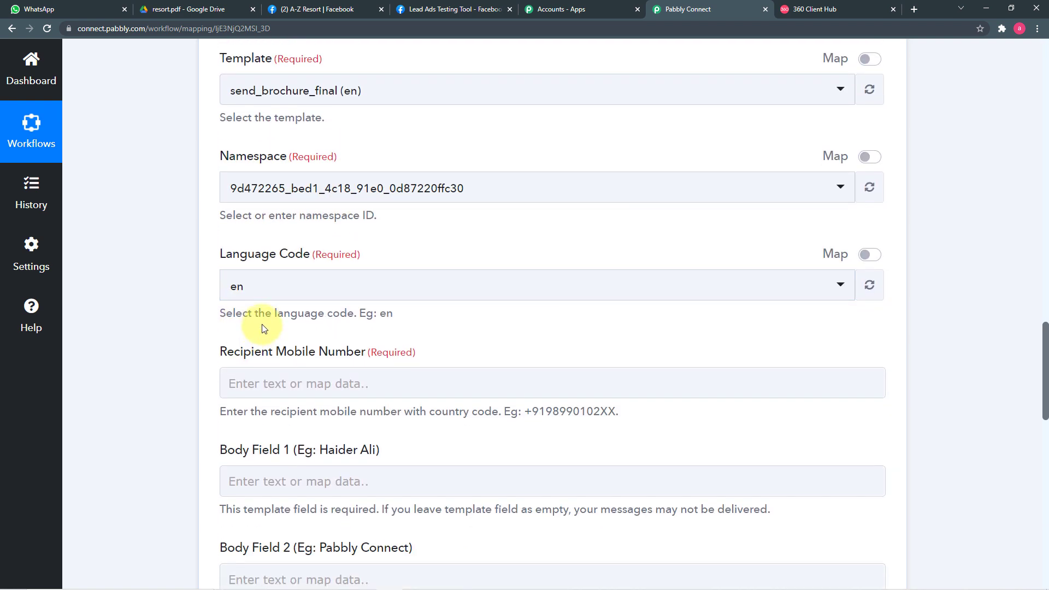
scroll(155, 284, down, 4)
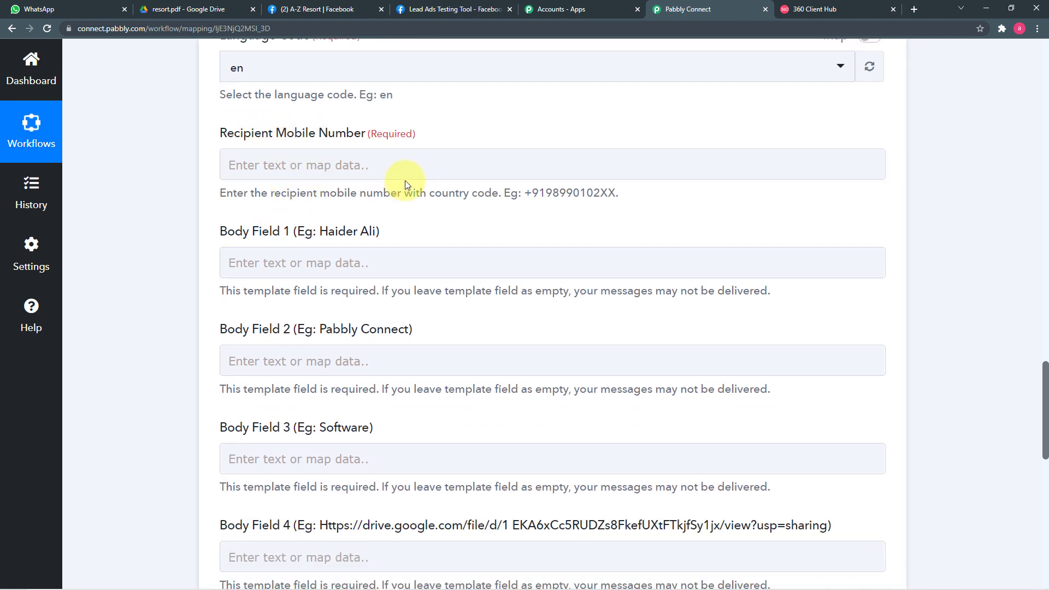
scroll(407, 179, up, 2)
scroll(413, 175, up, 8)
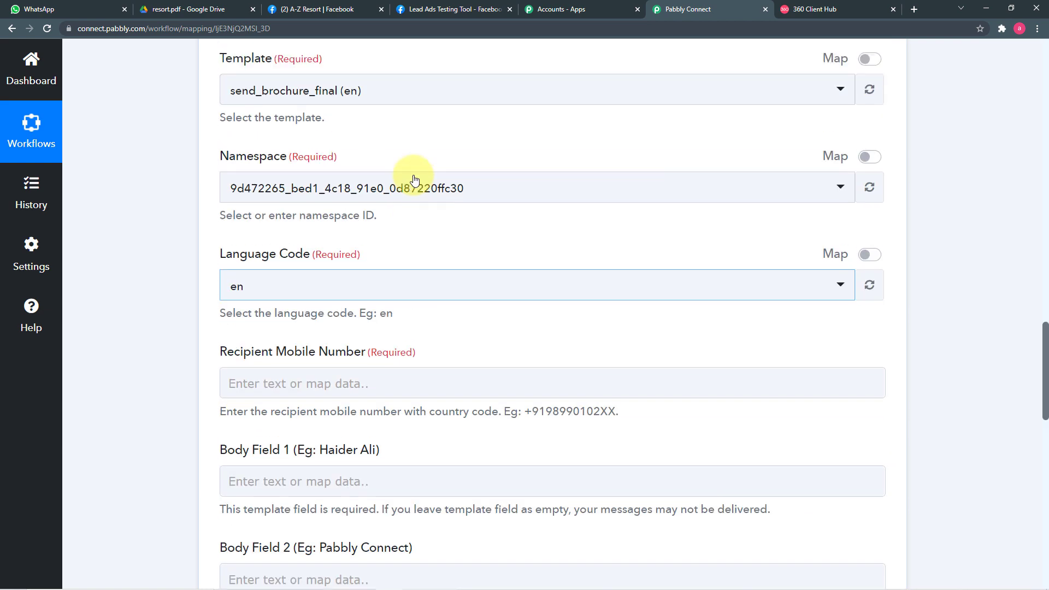
scroll(414, 177, up, 8)
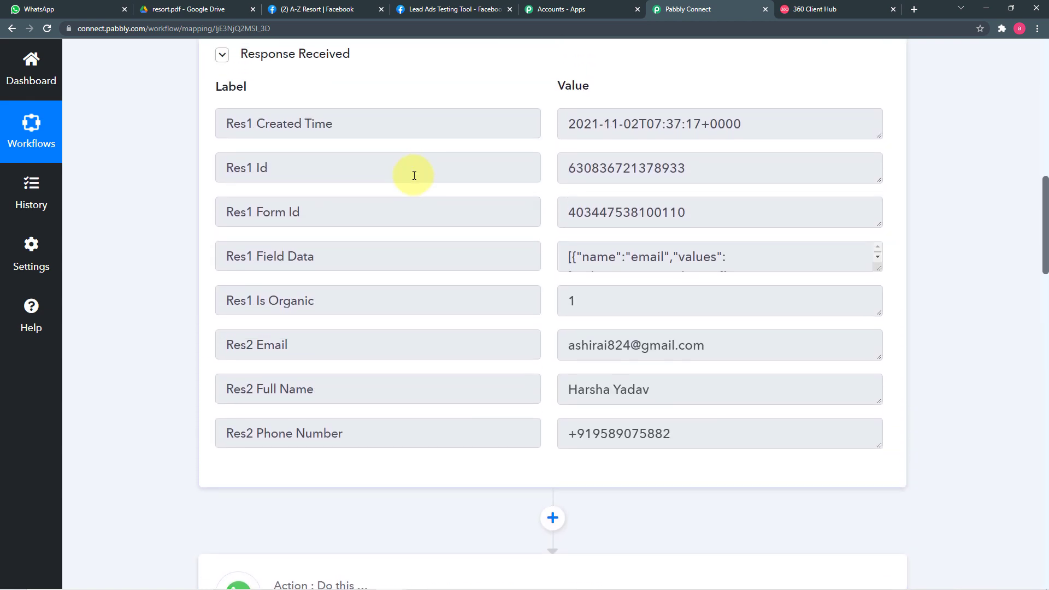
scroll(185, 178, down, 7)
scroll(185, 178, down, 9)
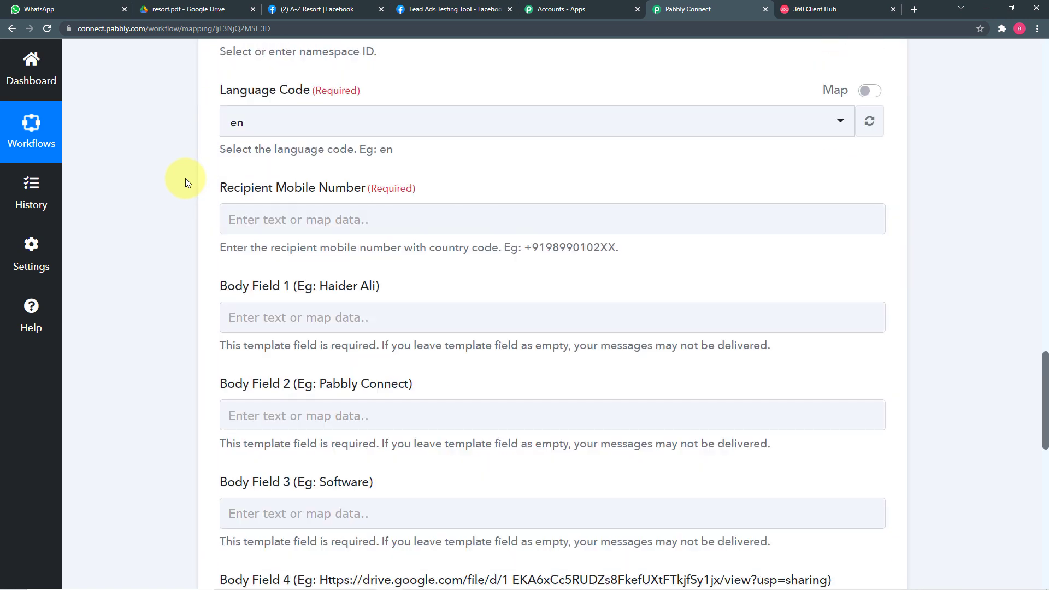
click(285, 213)
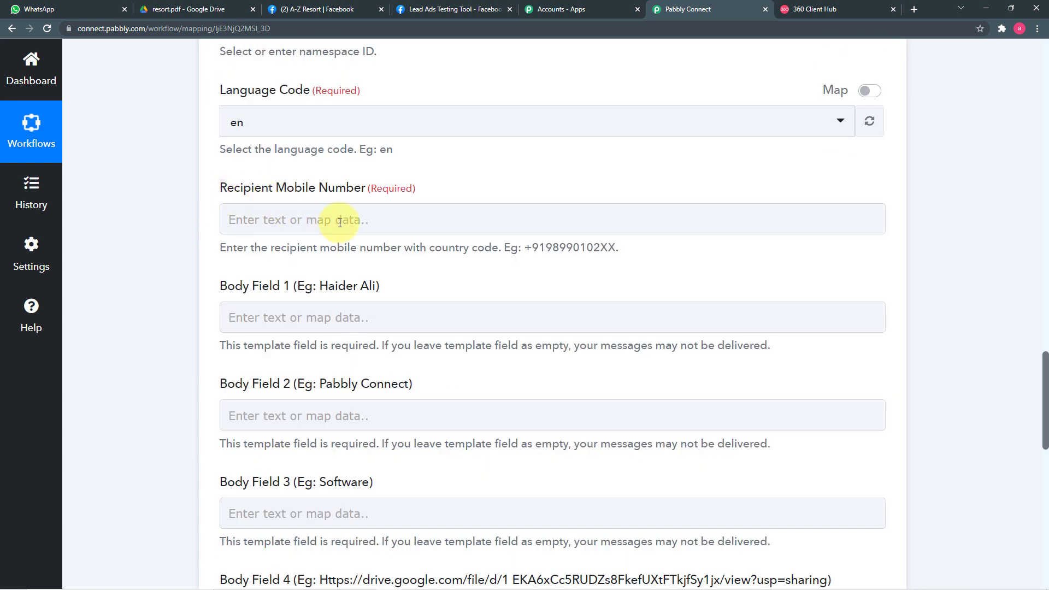
Map Recipient Mobile Number to the Facebook Lead Ads: New Lead Res2 Phone Number.
click(313, 221)
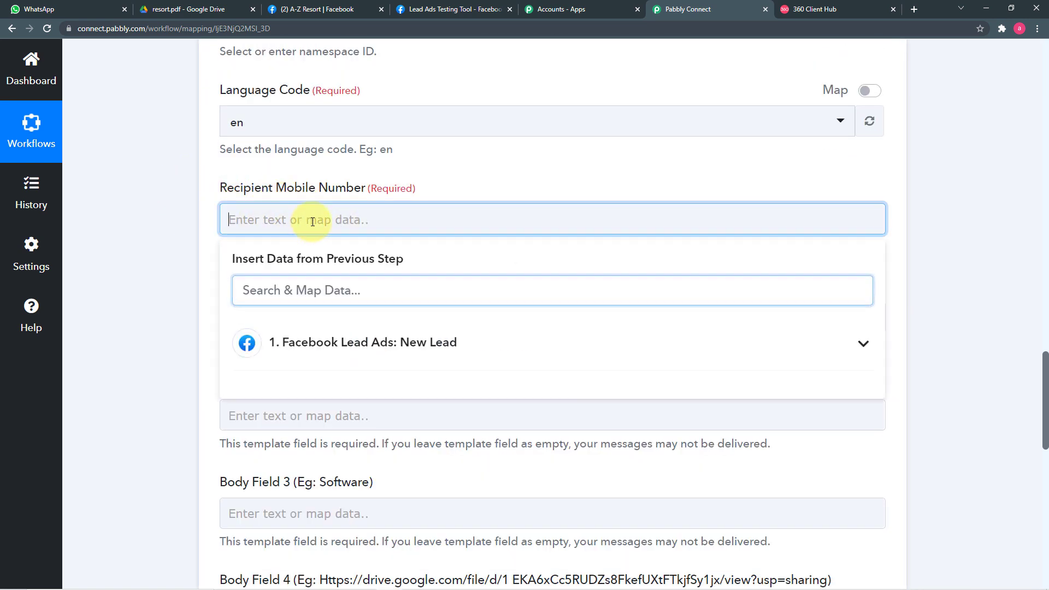
click(417, 350)
scroll(479, 403, down, 2)
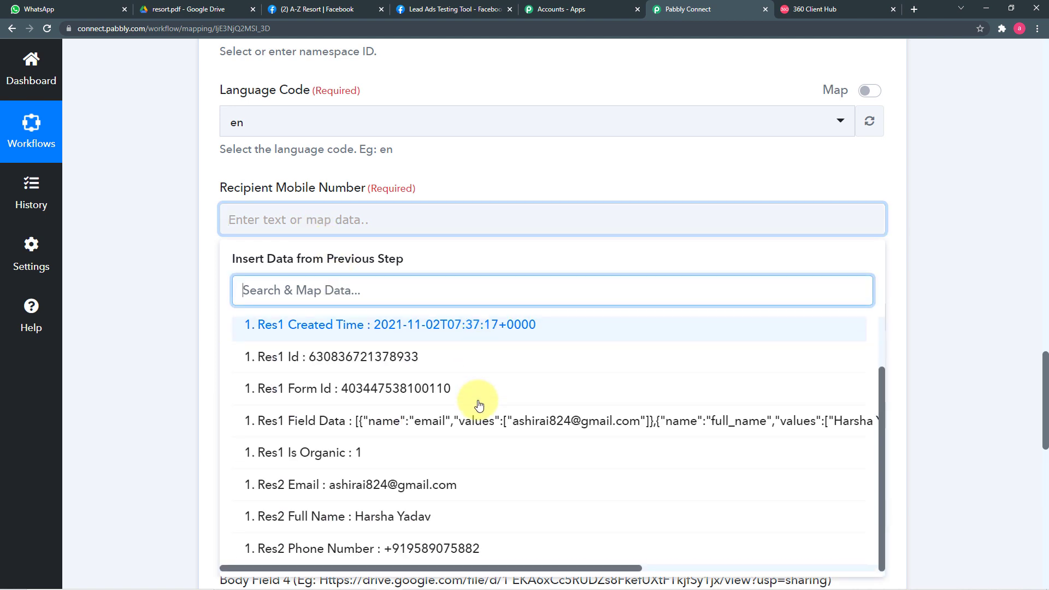
click(429, 546)
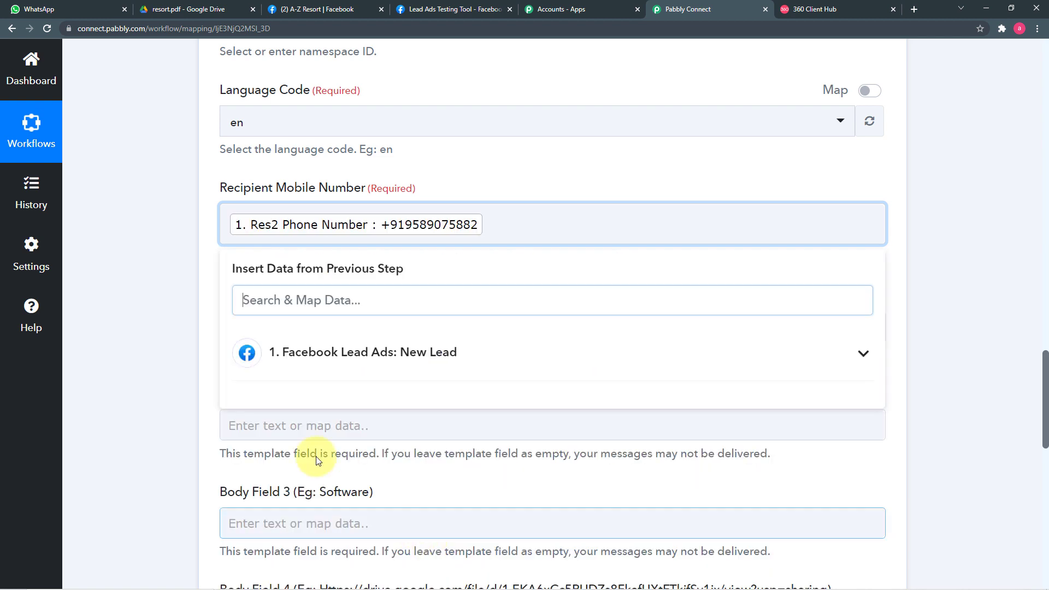
click(159, 348)
scroll(160, 348, down, 3)
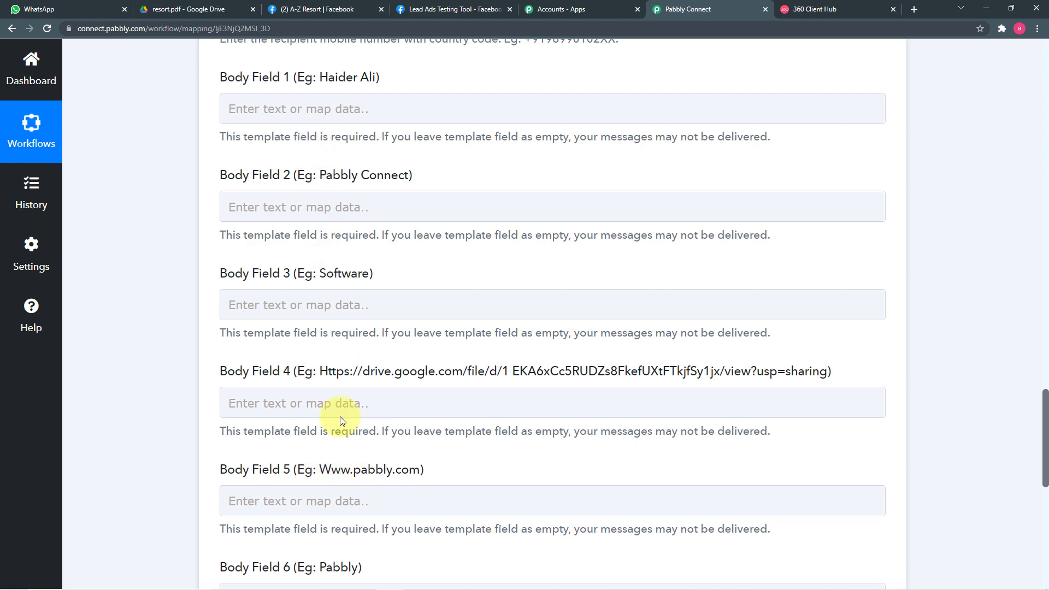
Return to the 360dialog templates list and scroll down to send_brochure_final.
click(808, 9)
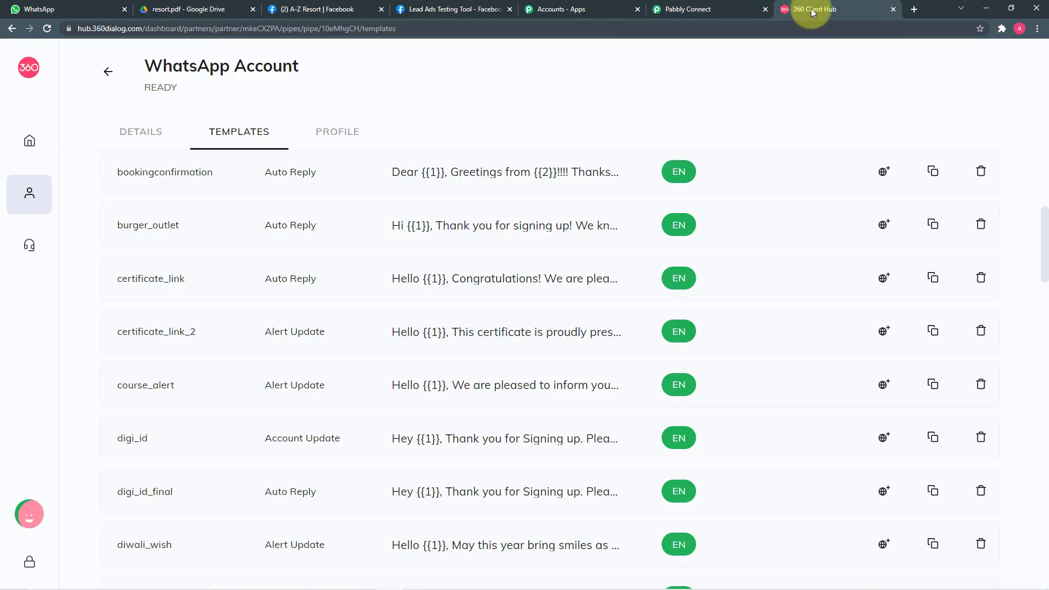
scroll(478, 259, down, 2)
scroll(476, 259, down, 12)
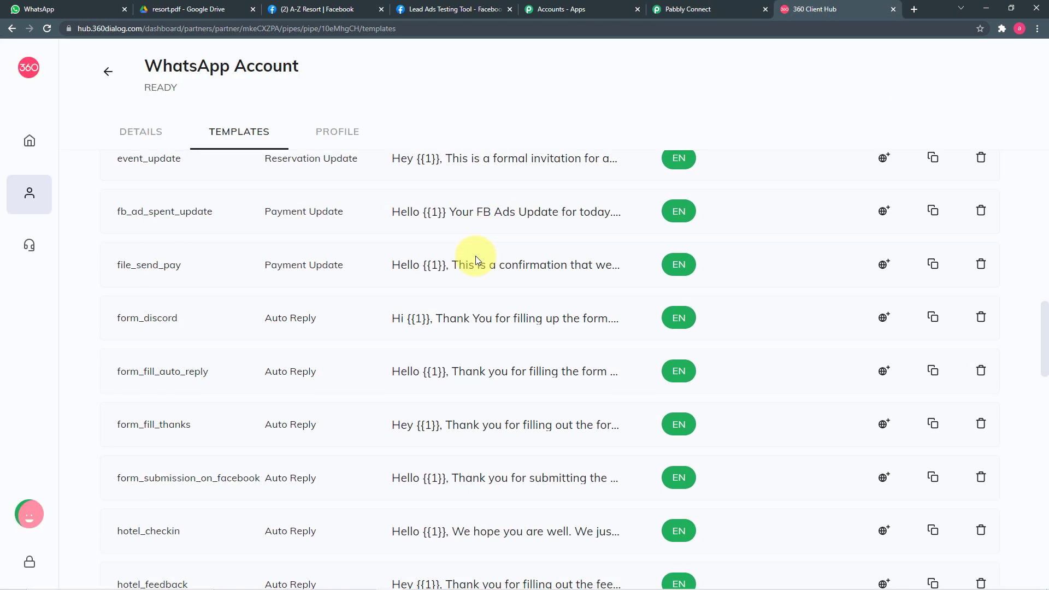
scroll(475, 259, down, 10)
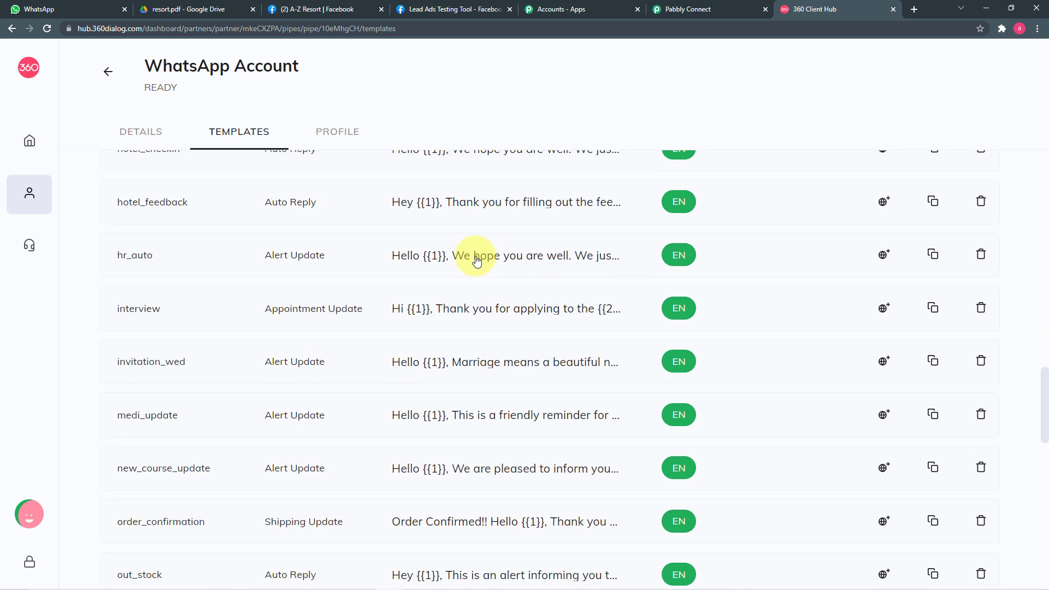
scroll(477, 261, down, 2)
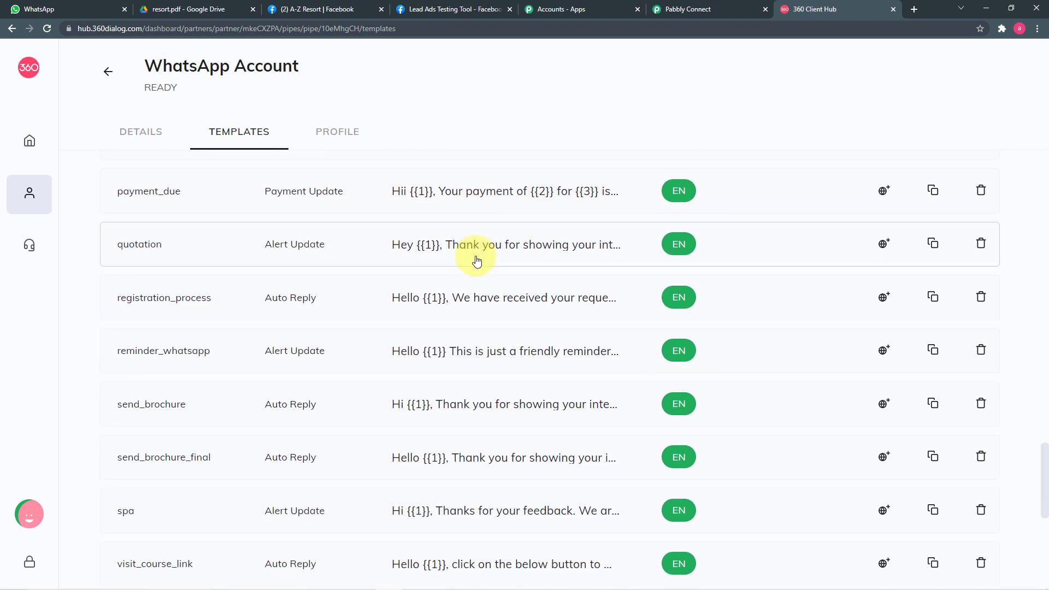
Preview send_brochure_final's six body variables, then go back to the Pabbly Connect form.
click(563, 462)
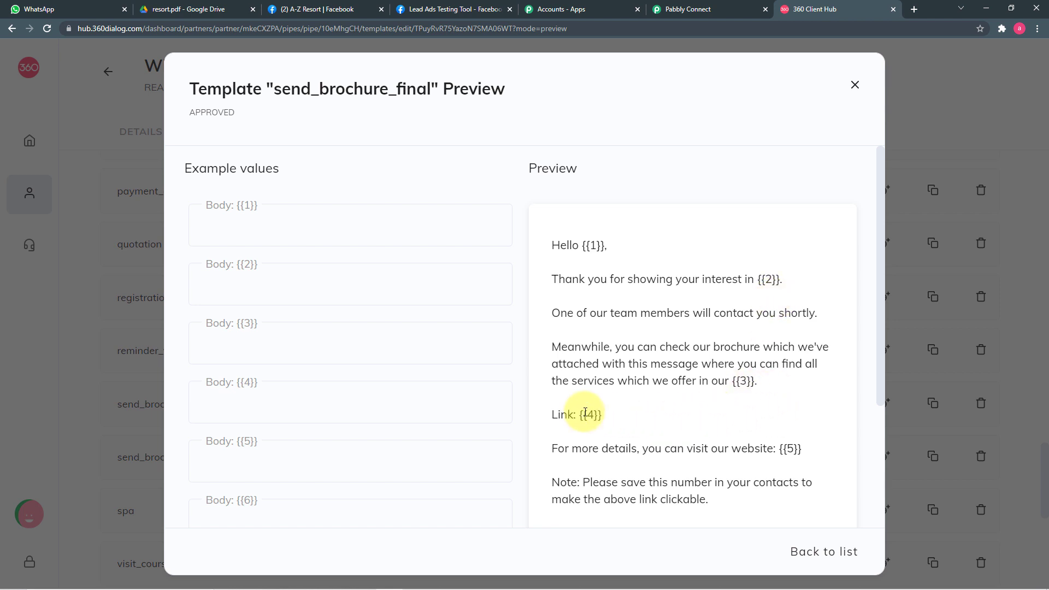
scroll(792, 437, down, 2)
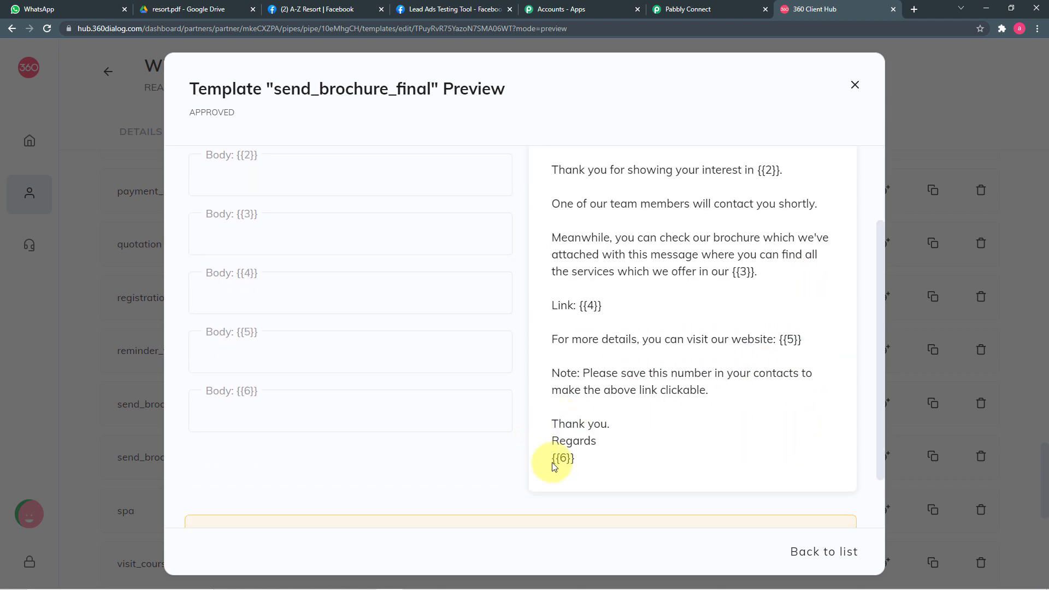
scroll(667, 445, up, 2)
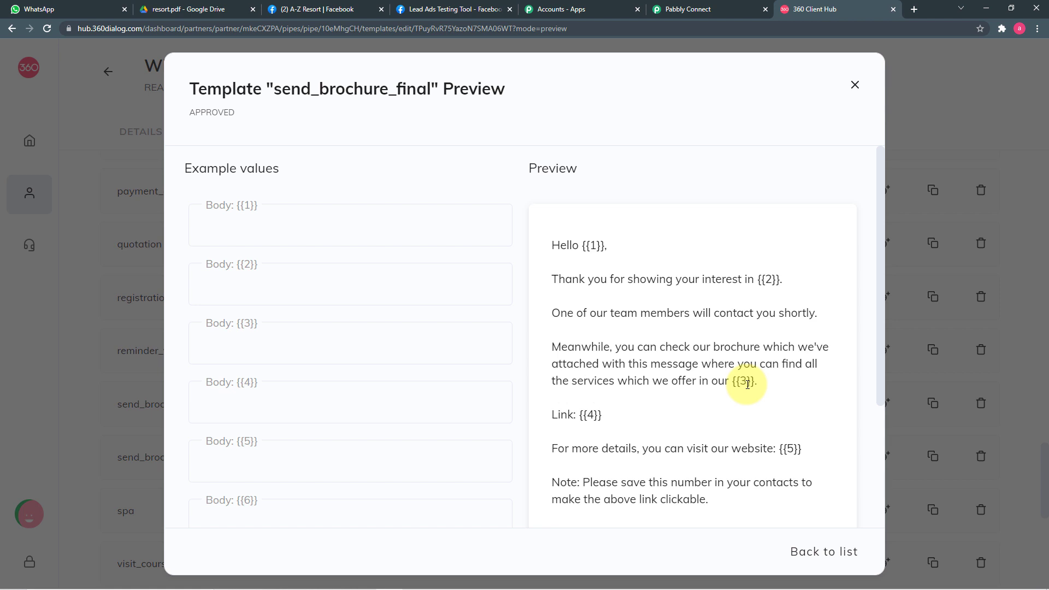
scroll(746, 381, down, 2)
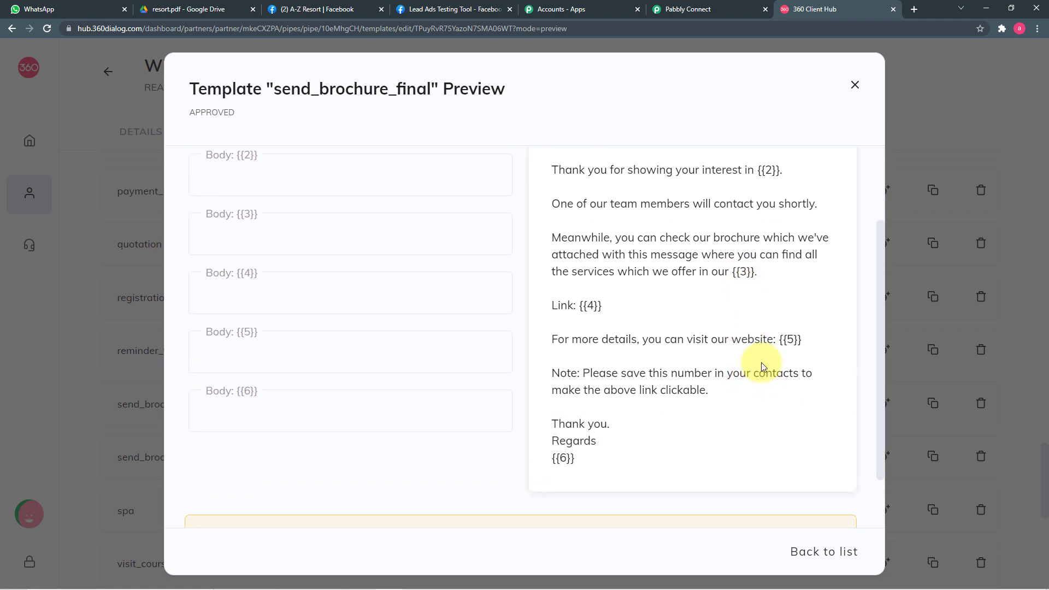
scroll(628, 350, up, 2)
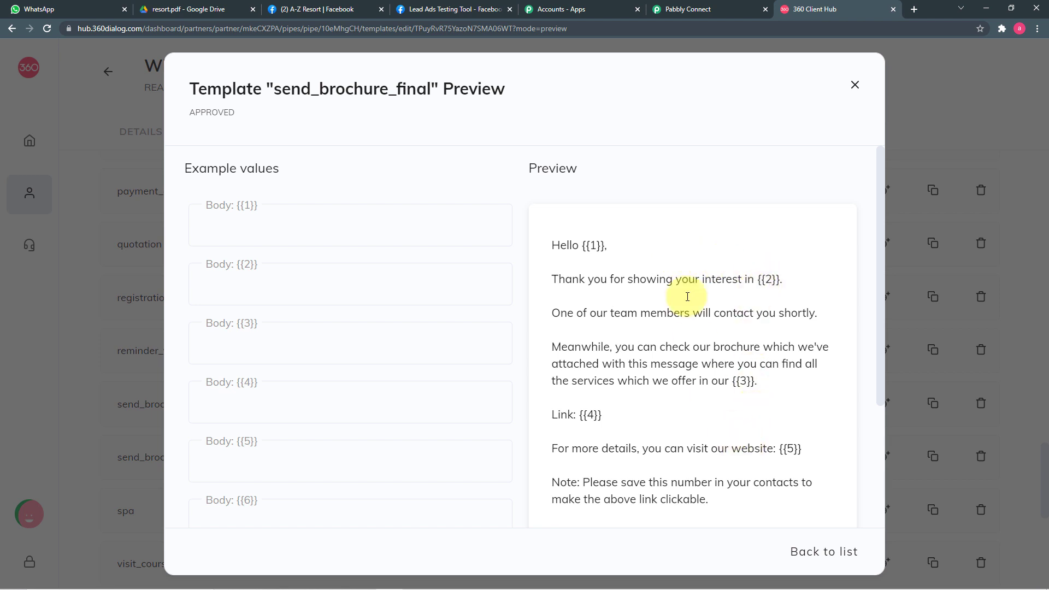
click(675, 9)
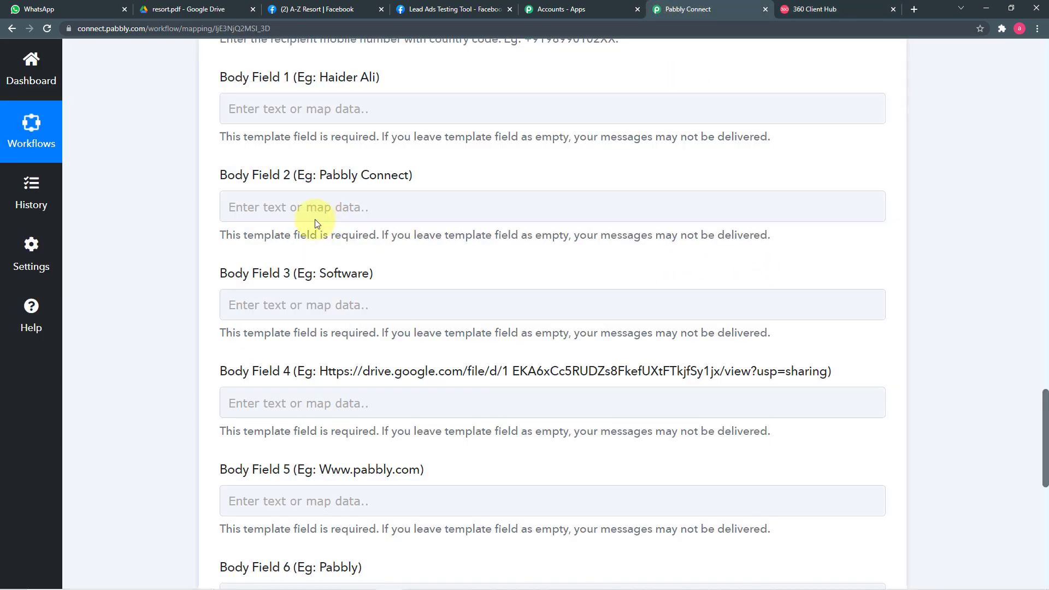
Map Body Field 1 to the Facebook lead's Res2 Full Name, then select Body Field 4.
scroll(349, 321, down, 1)
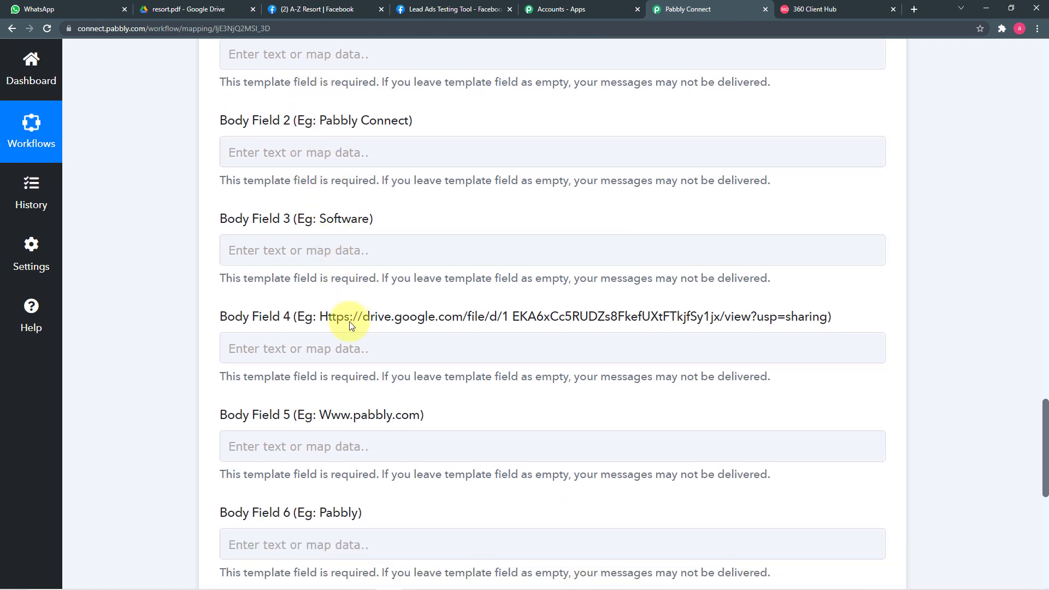
scroll(349, 321, up, 3)
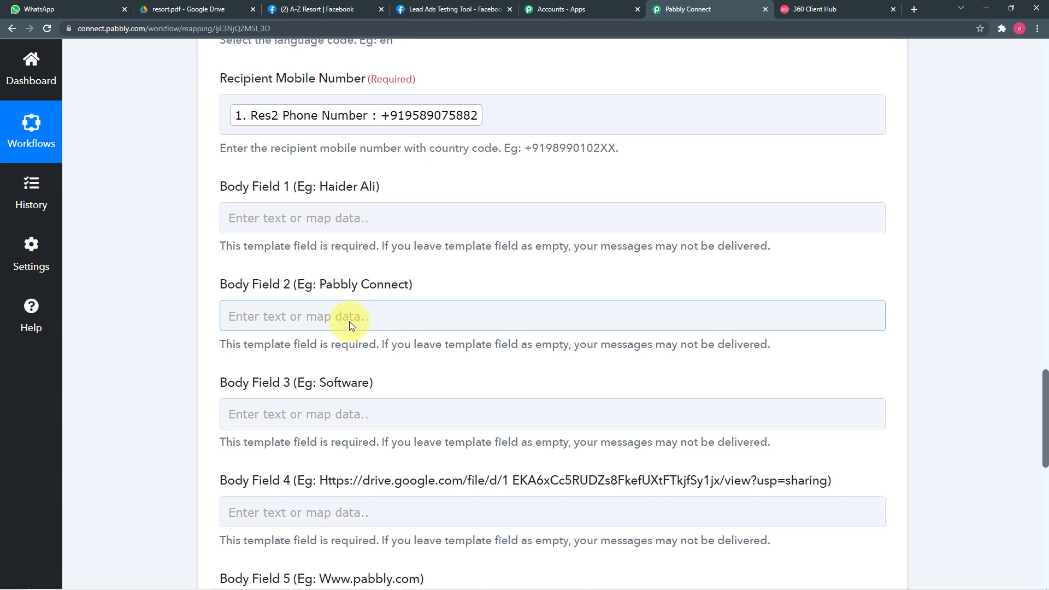
click(404, 226)
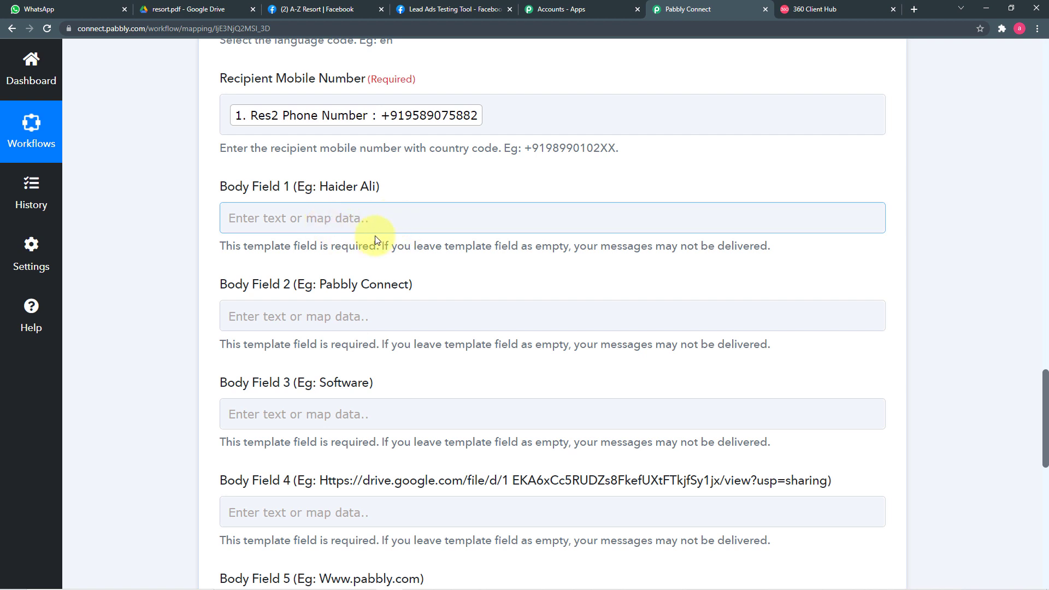
scroll(432, 224, down, 2)
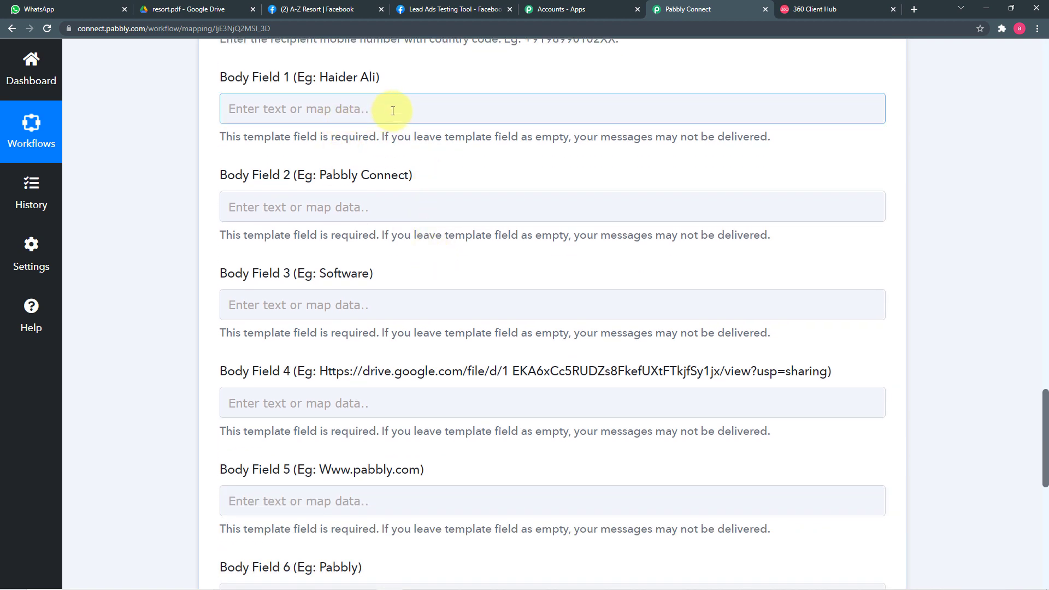
click(392, 110)
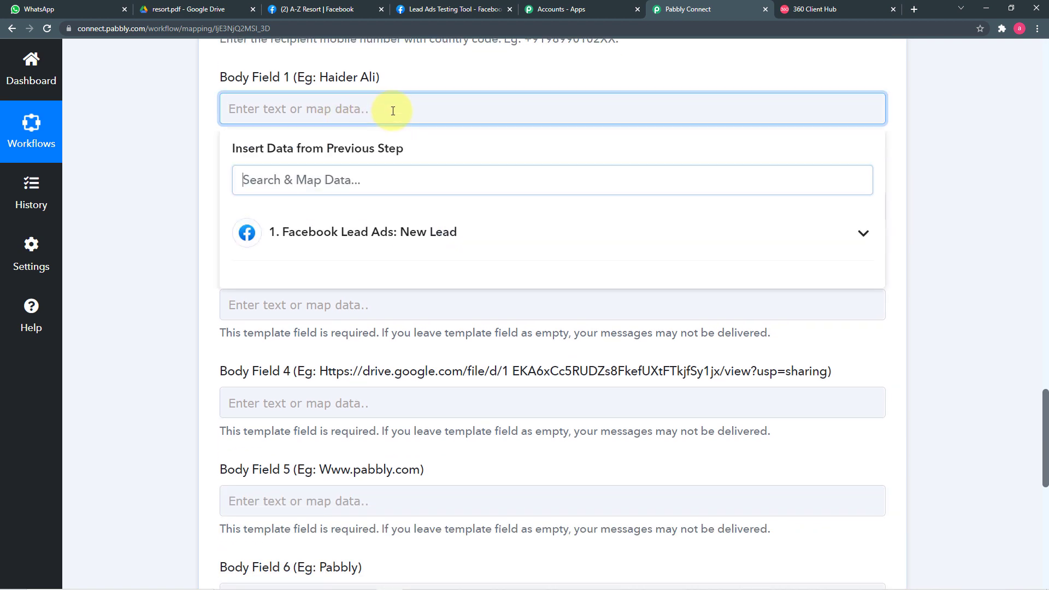
click(315, 245)
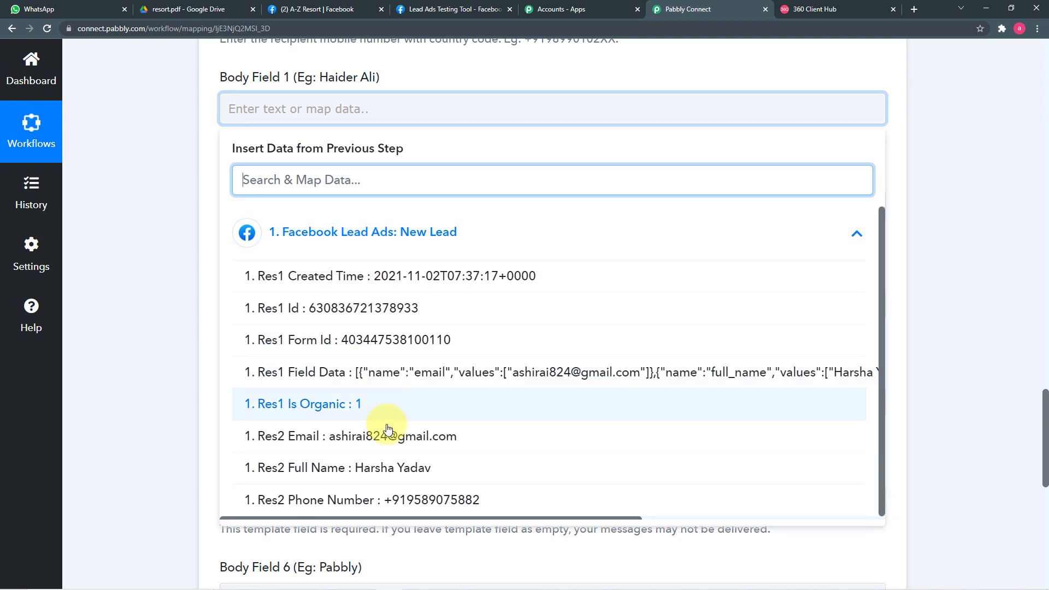
click(293, 468)
click(159, 262)
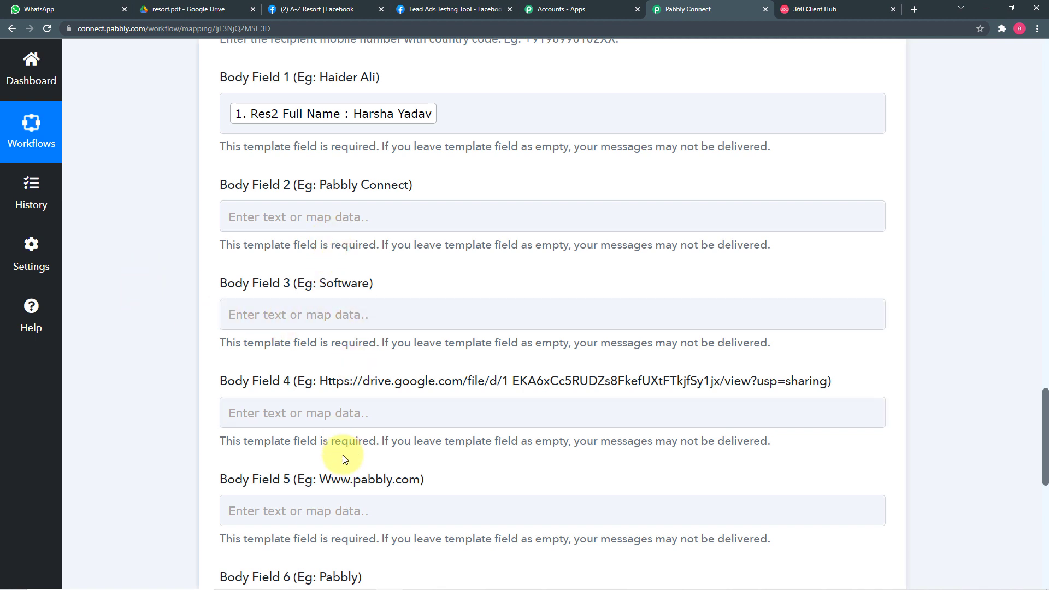
scroll(343, 468, down, 3)
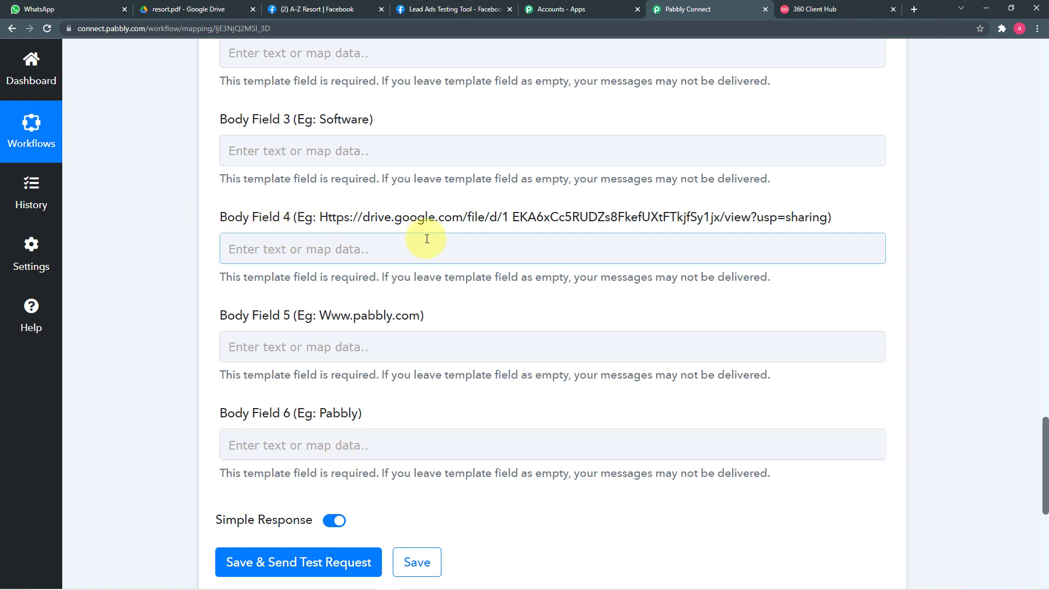
click(246, 248)
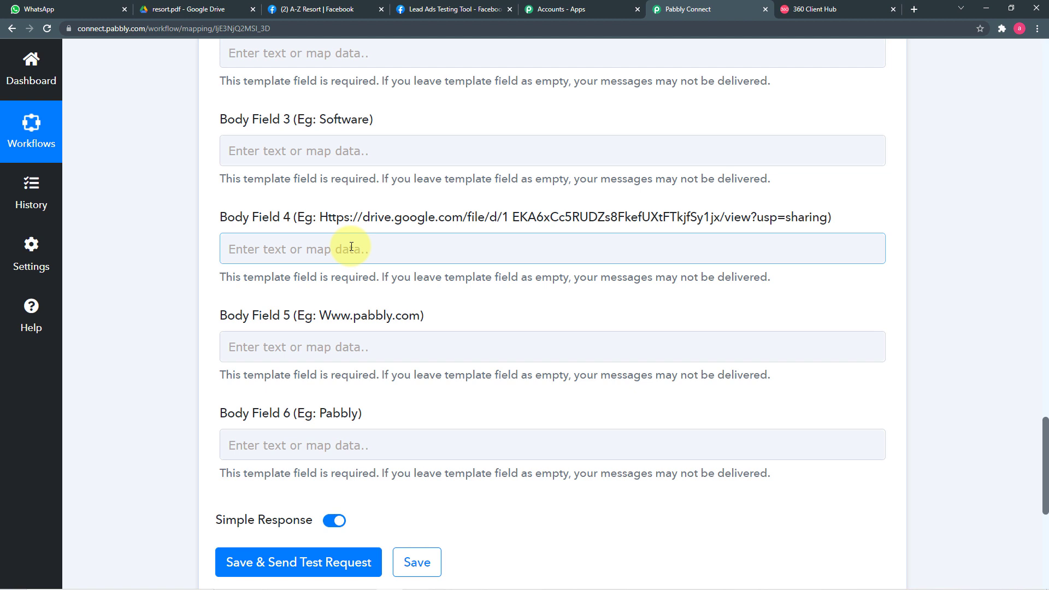
Copy the anyone-with-the-link Google Drive share link for resort.pdf.
click(166, 10)
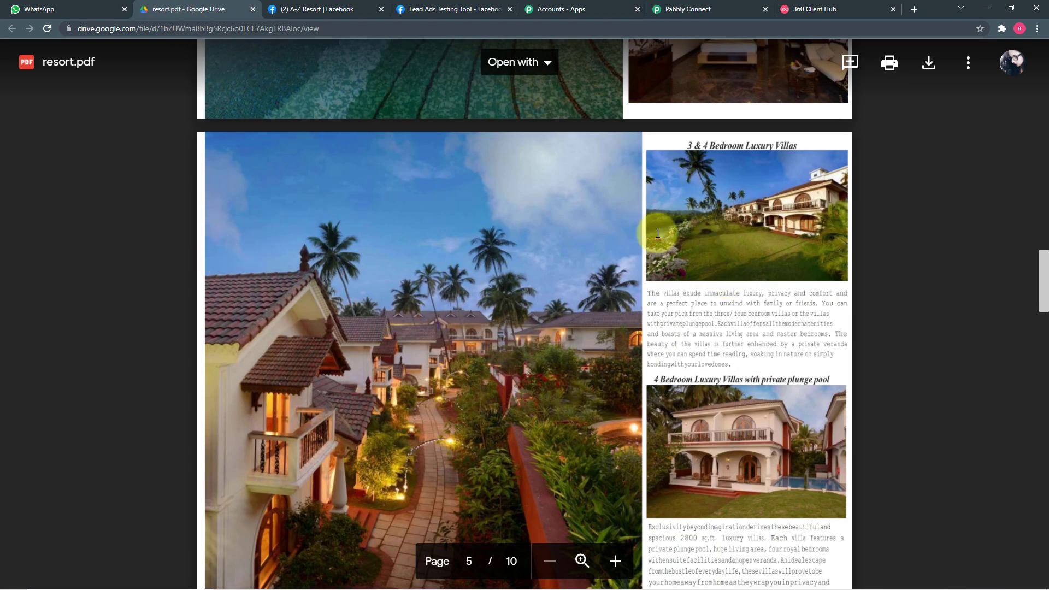
click(967, 63)
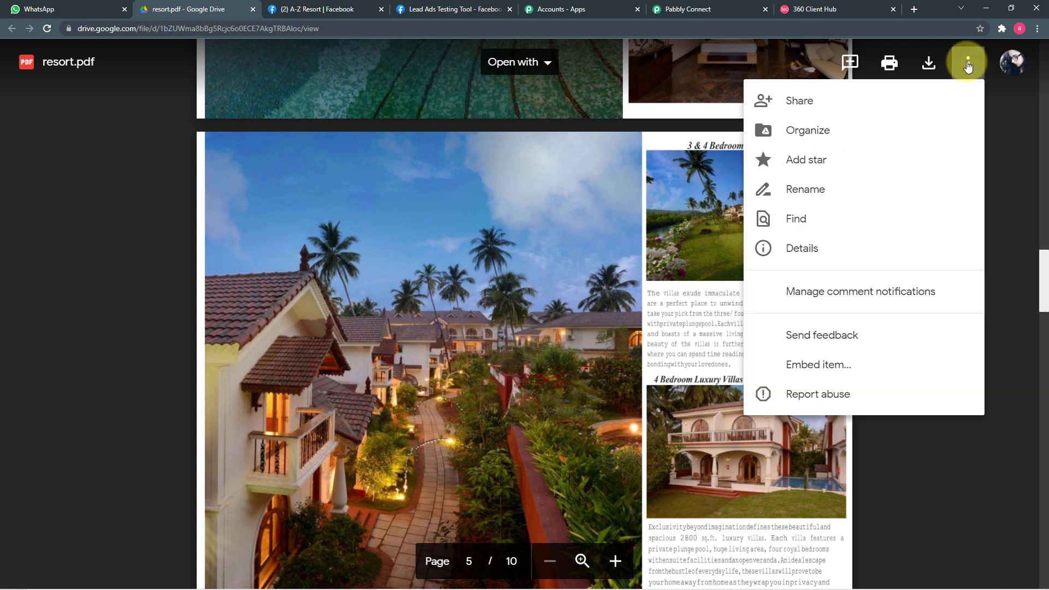
click(799, 107)
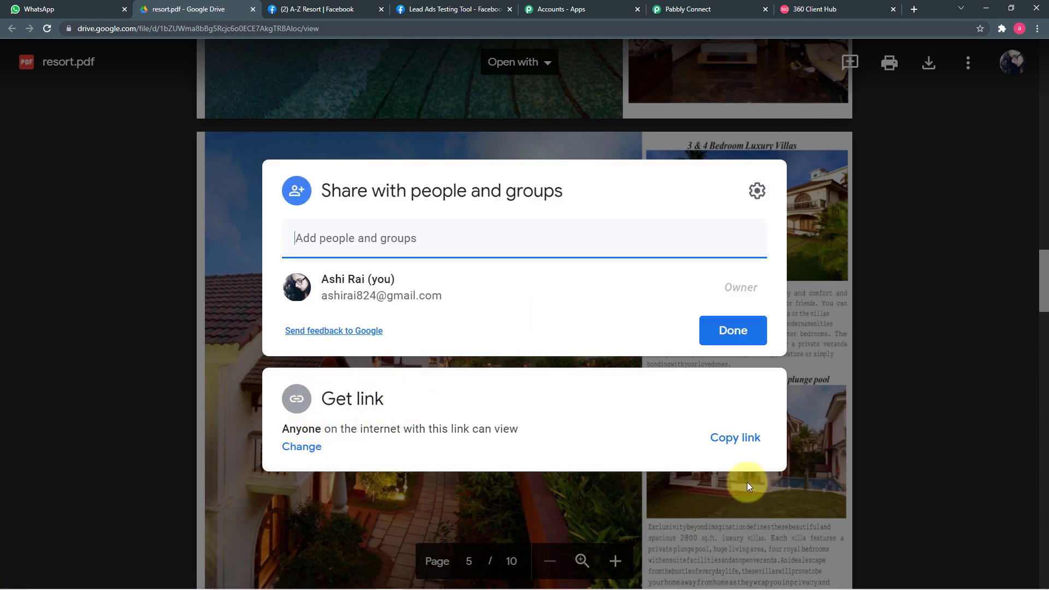
click(733, 442)
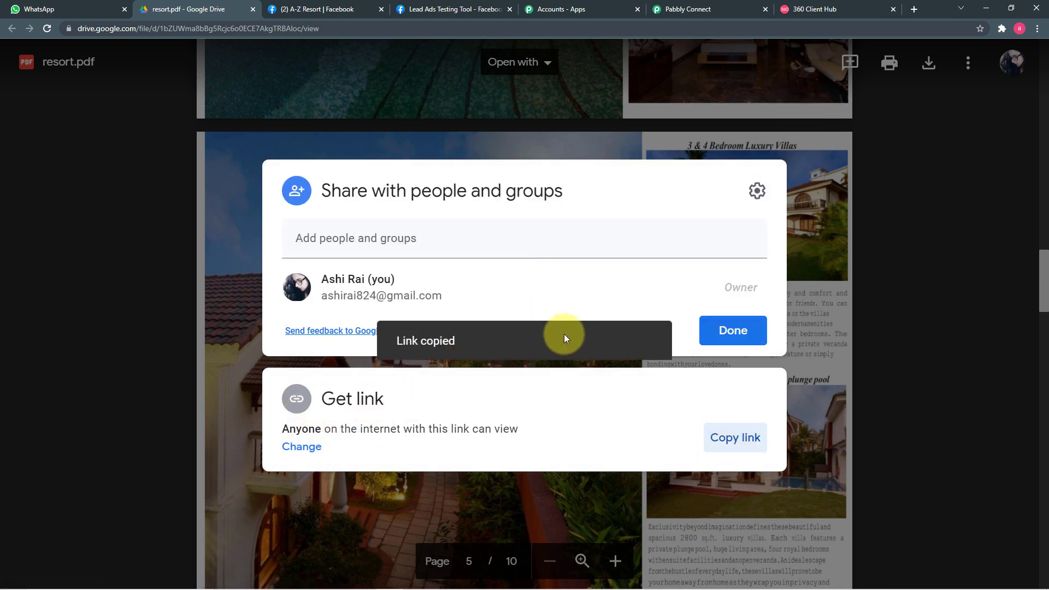
click(672, 10)
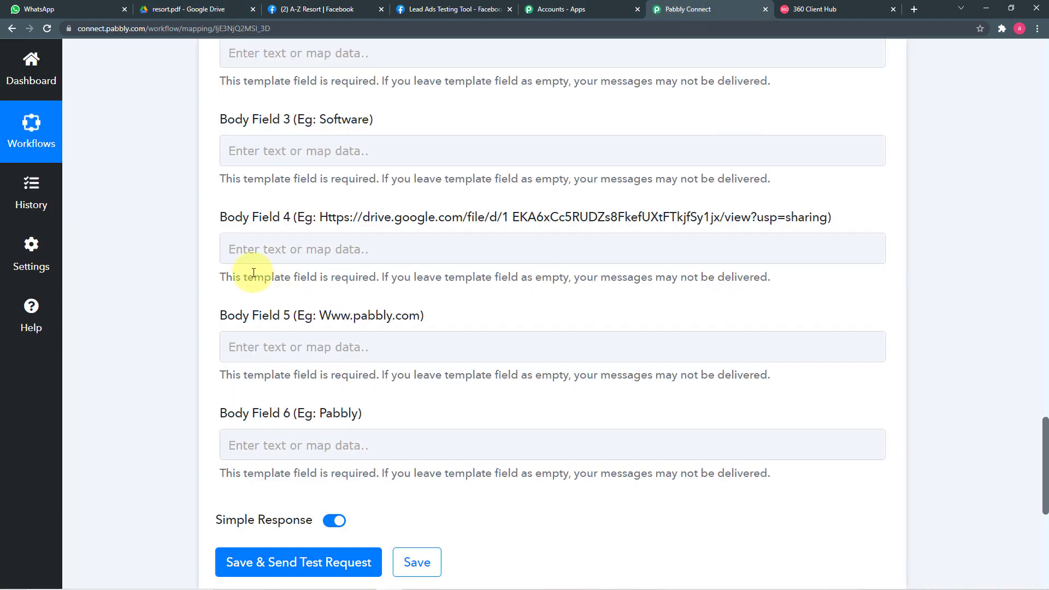
Paste the resort.pdf Drive link into Body Field 4 and review all six body fields.
click(243, 250)
right_click(267, 254)
click(289, 335)
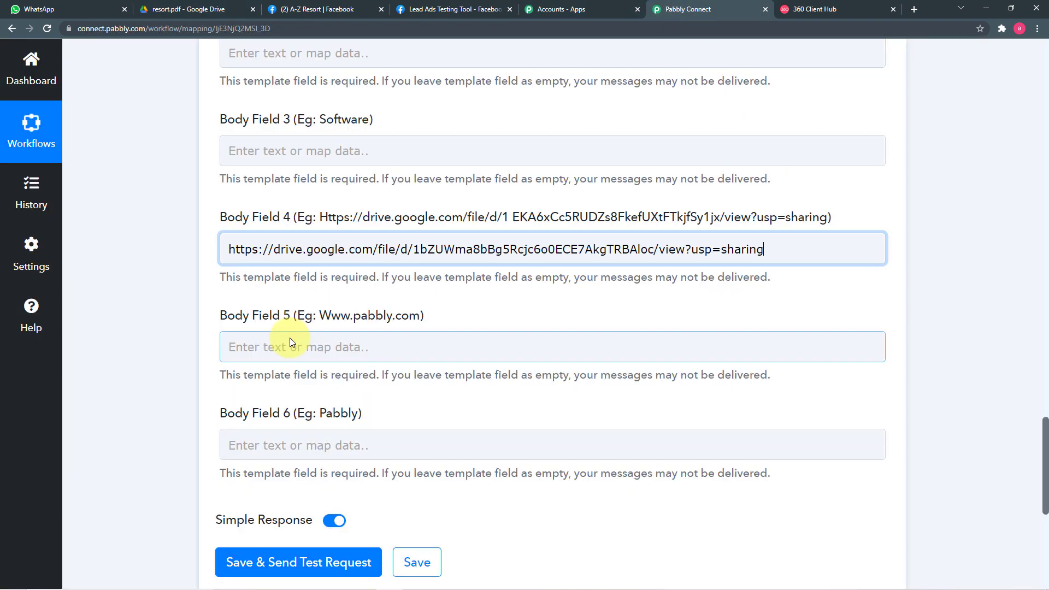
click(205, 298)
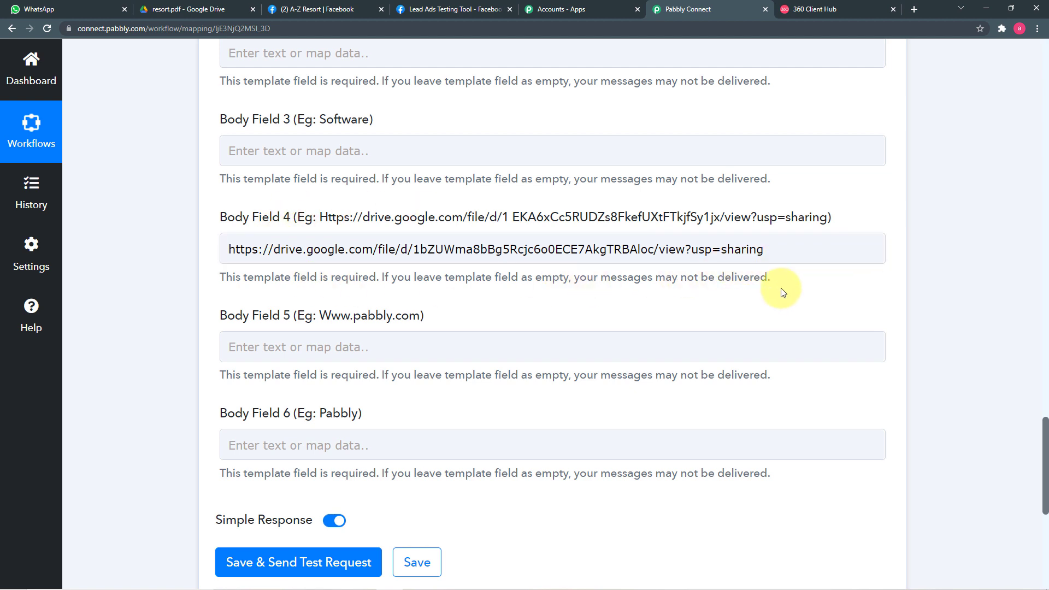
scroll(492, 323, up, 2)
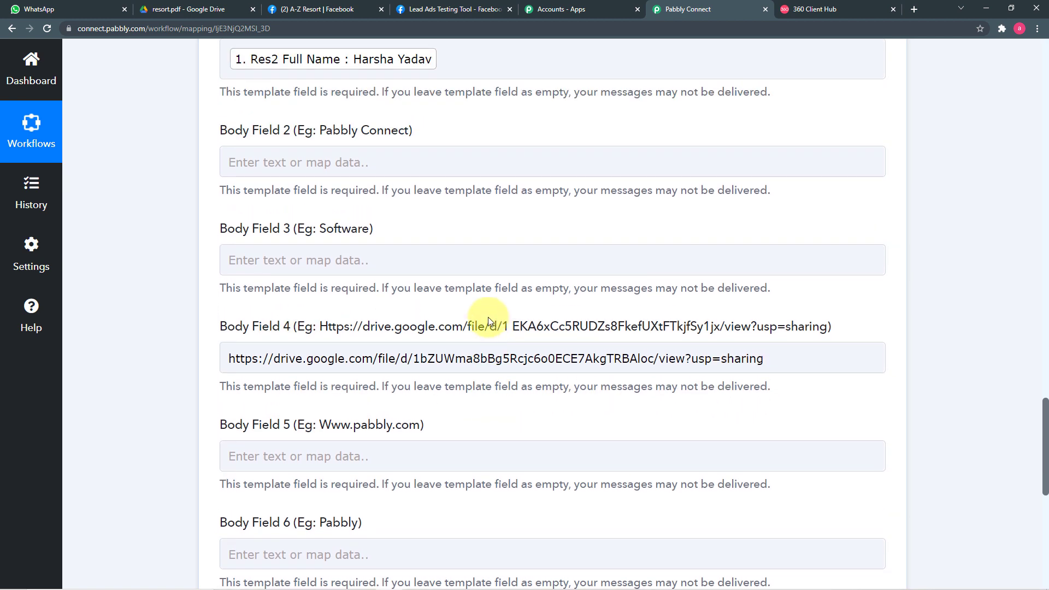
scroll(368, 320, down, 1)
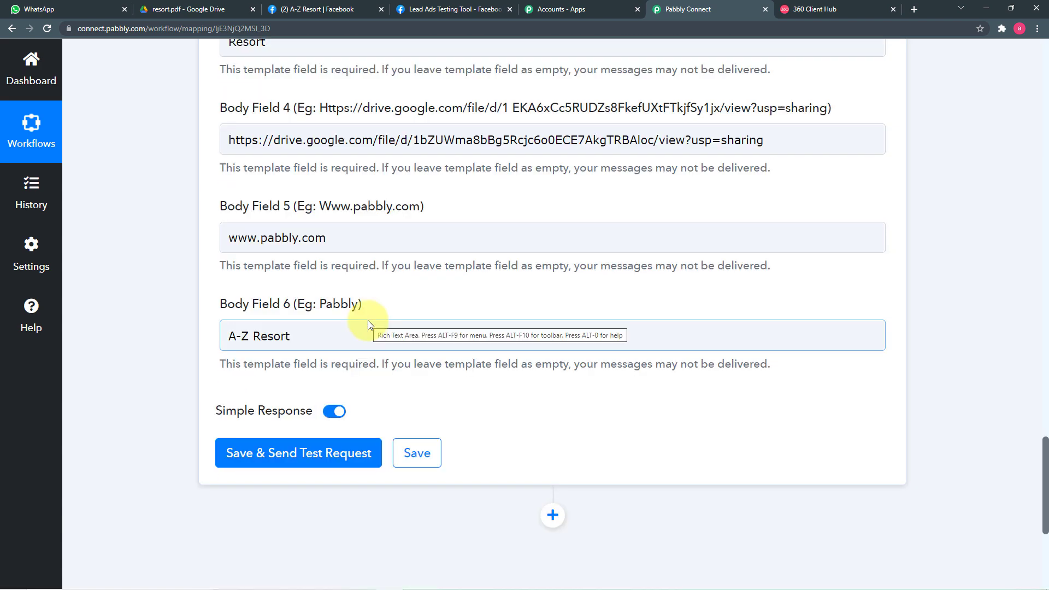
scroll(368, 320, up, 3)
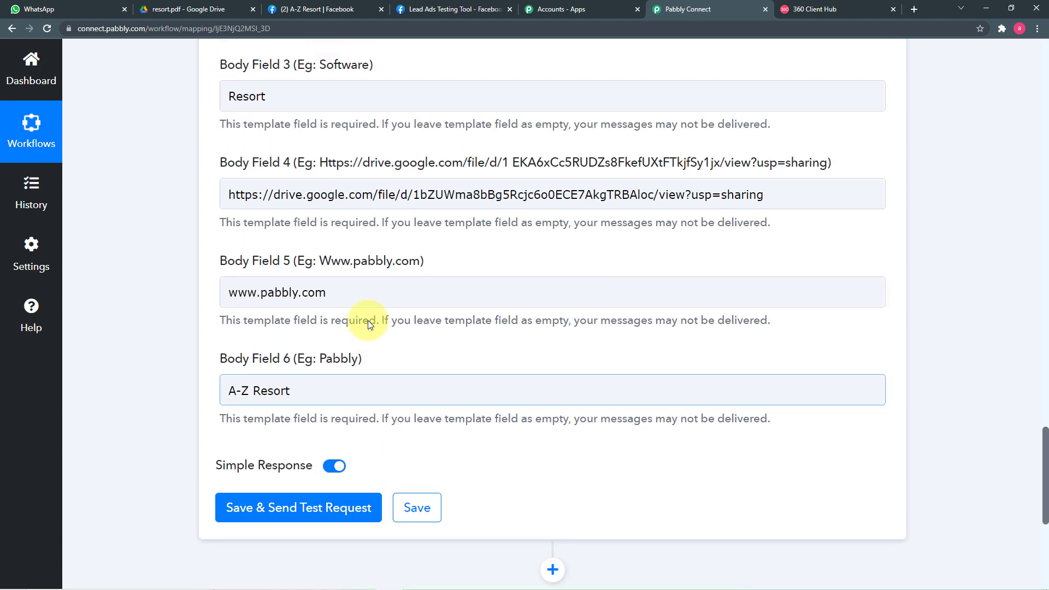
scroll(368, 320, down, 3)
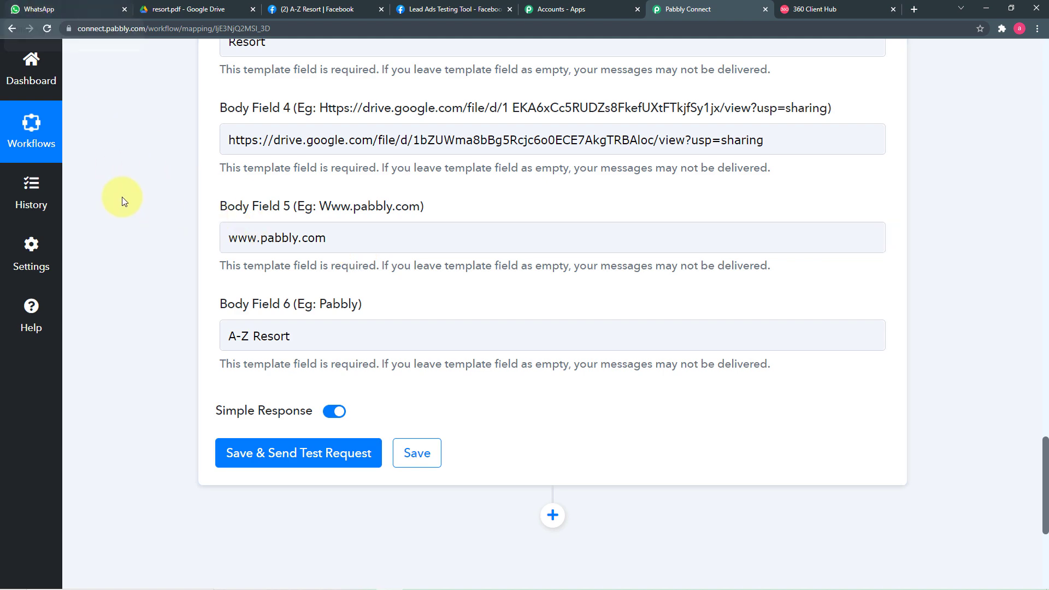
scroll(122, 200, up, 7)
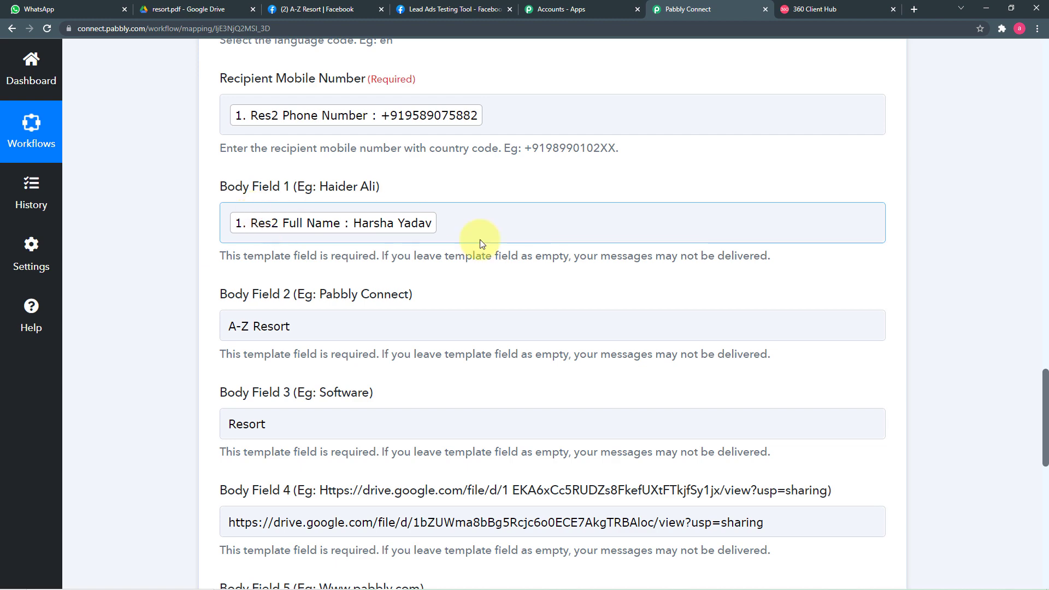
scroll(204, 229, down, 7)
Save and send a test request, receiving a message ID and stable API status.
scroll(203, 229, down, 2)
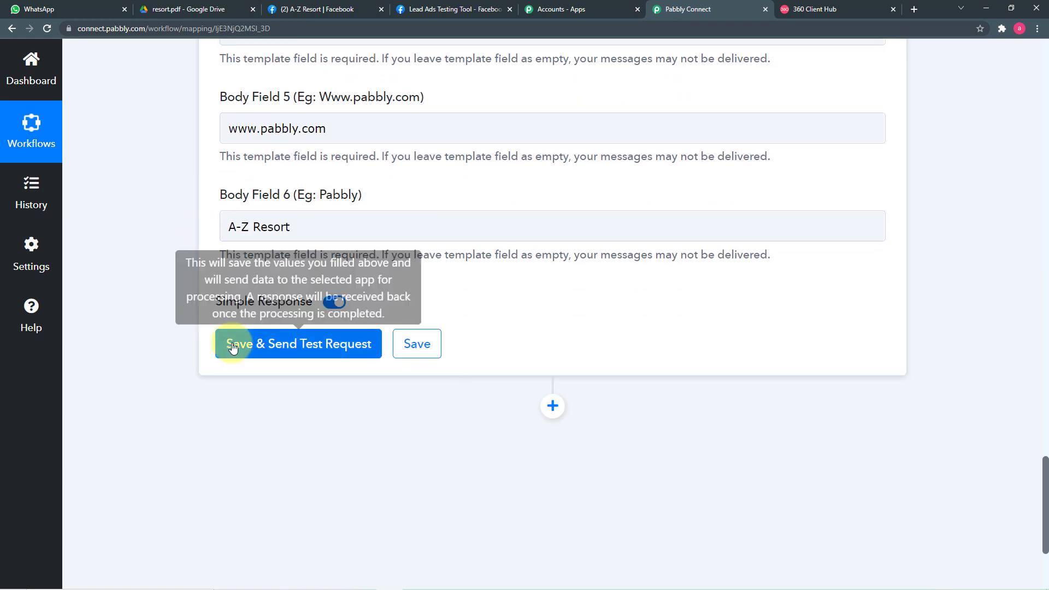
click(248, 288)
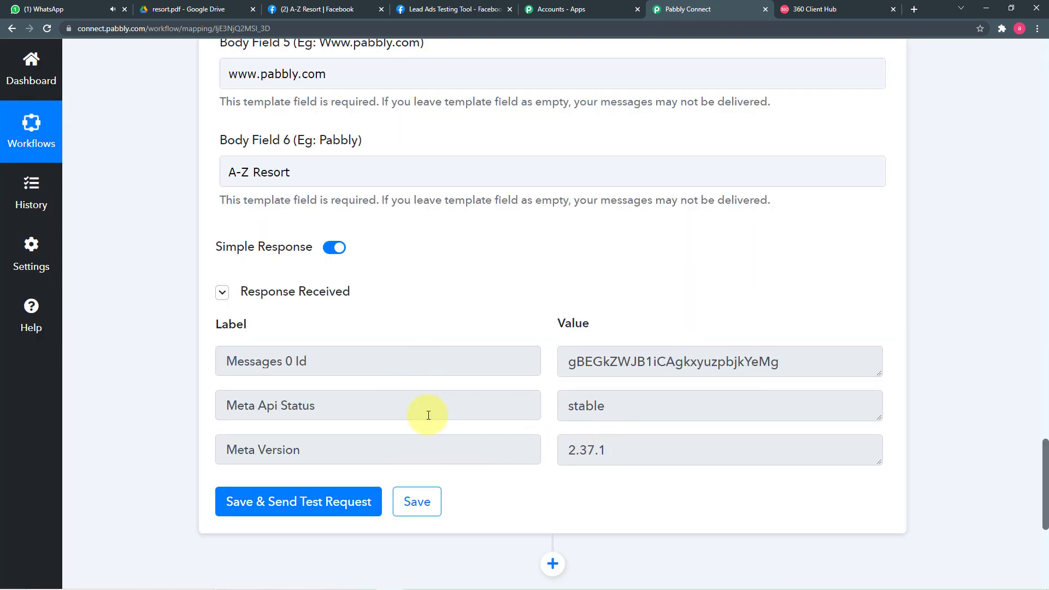
Open the new WhatsApp chat and confirm the brochure message with the Drive link arrived.
click(89, 7)
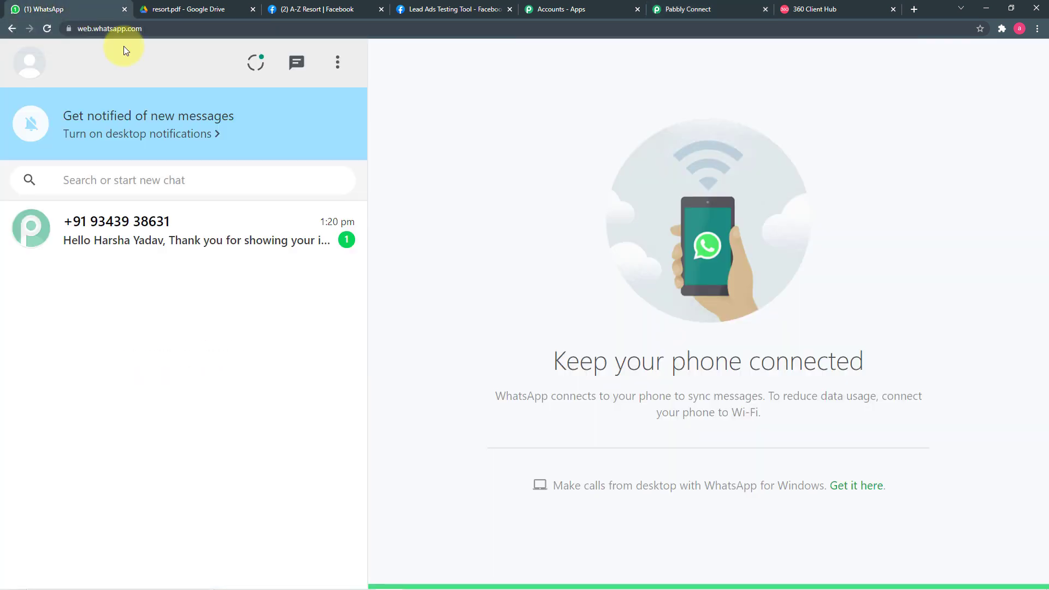
click(125, 242)
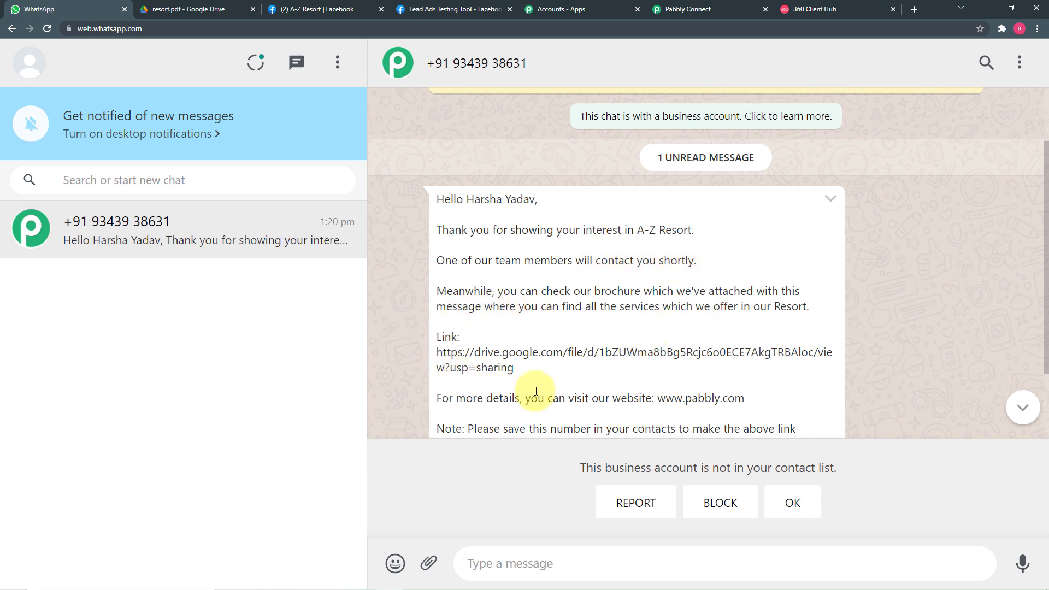
scroll(611, 352, down, 1)
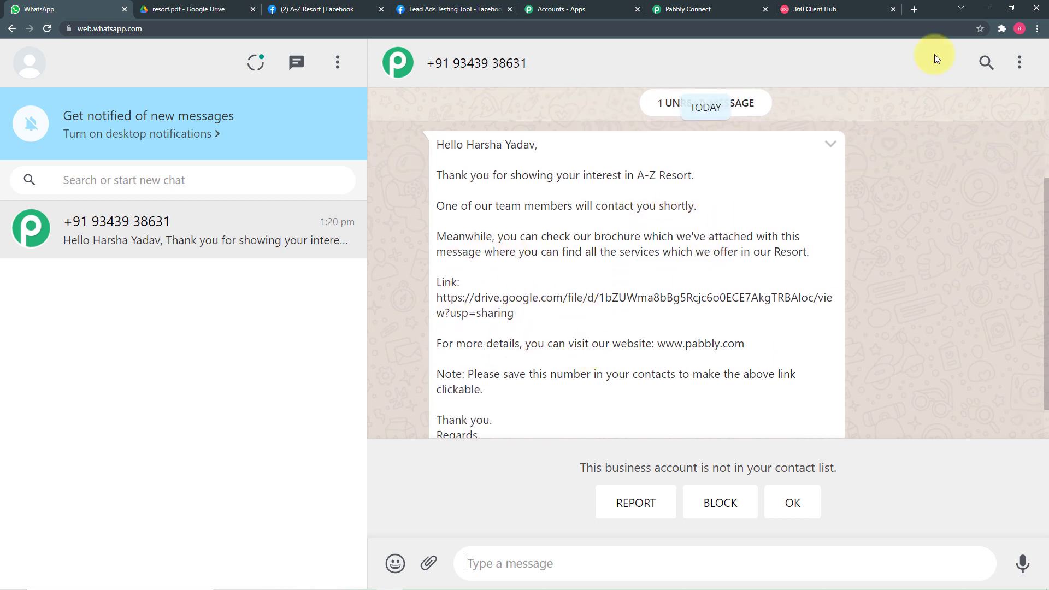
Compare the received message with the send_brochure_final template, then bring the Pabbly workflow back to the top.
click(870, 7)
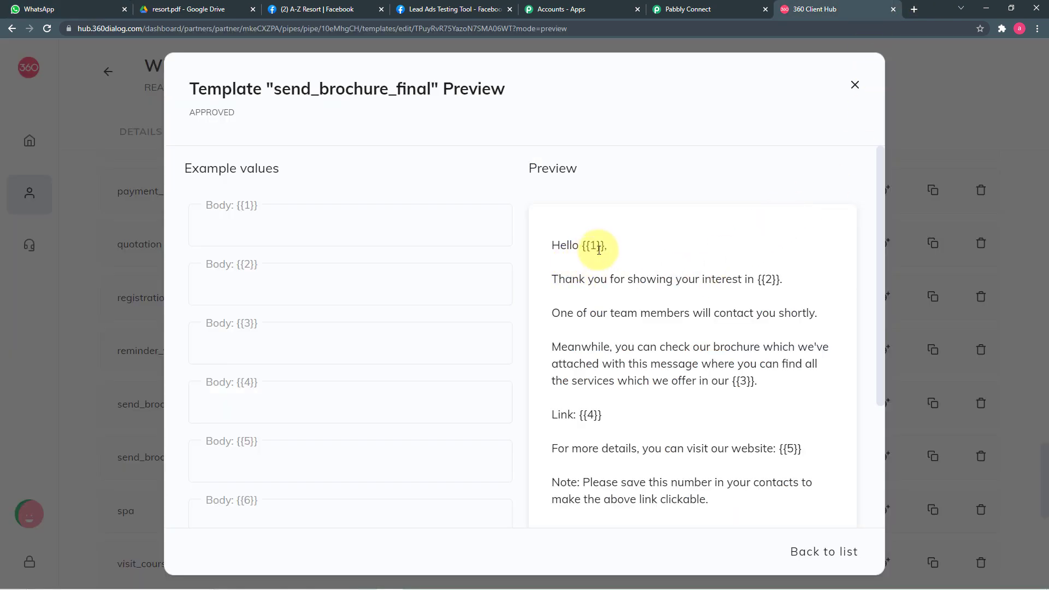
click(669, 10)
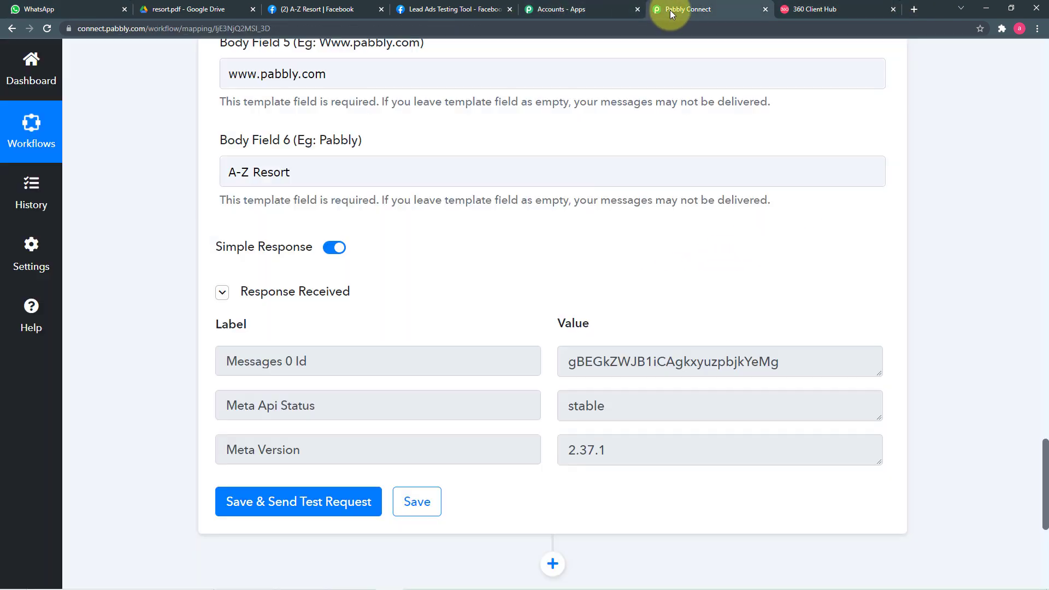
scroll(558, 163, up, 5)
scroll(558, 163, down, 3)
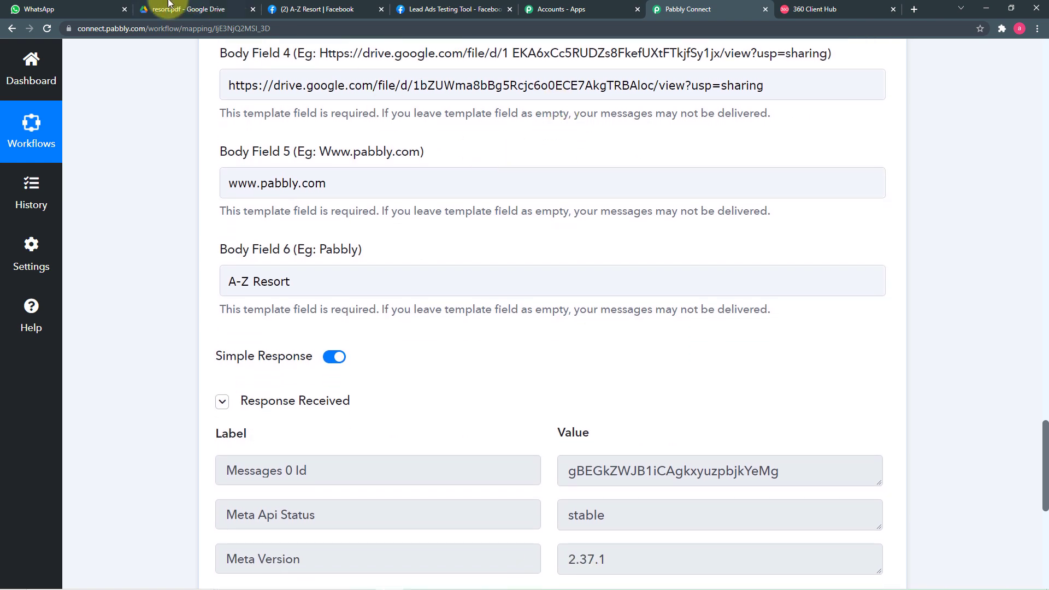
click(94, 9)
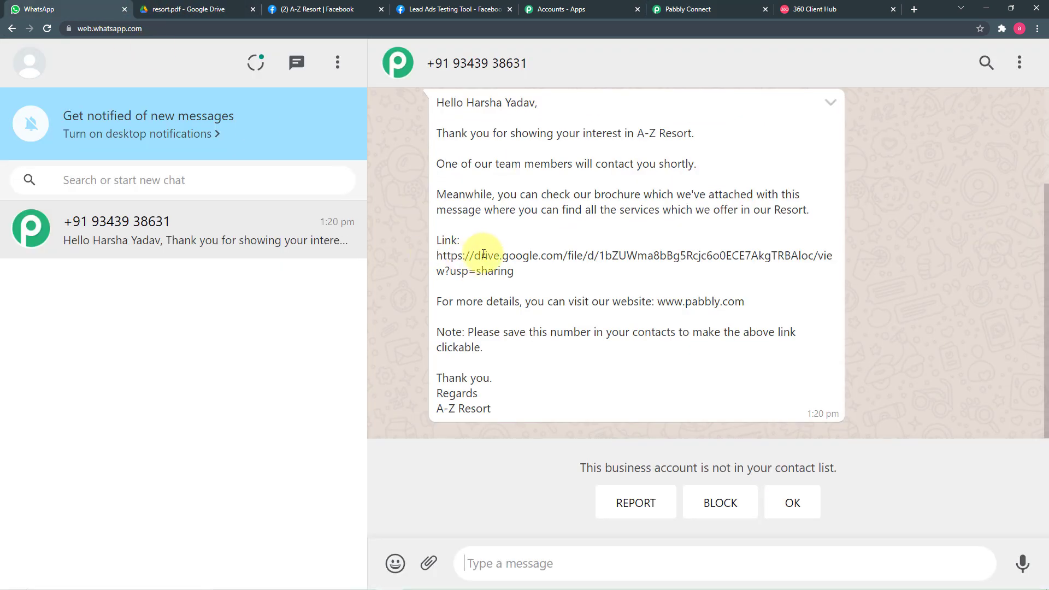
scroll(485, 253, up, 1)
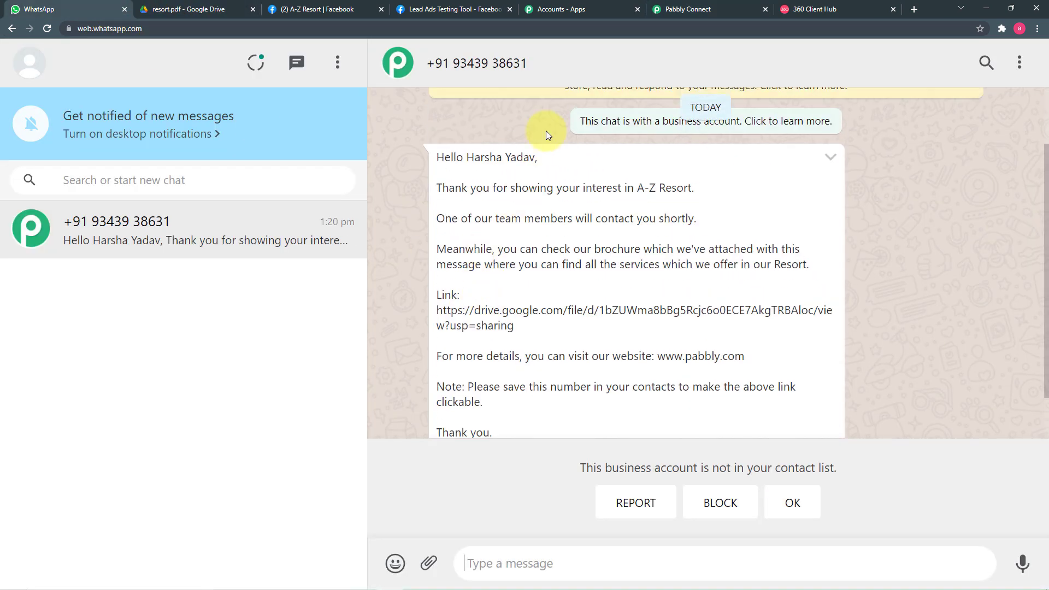
click(686, 10)
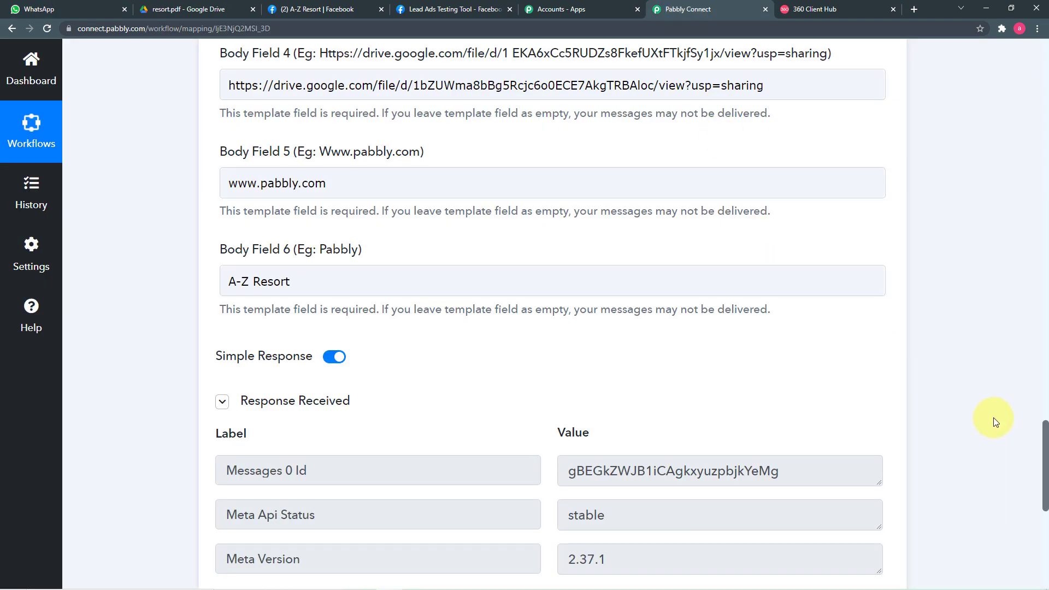
drag(1046, 442, 1040, 73)
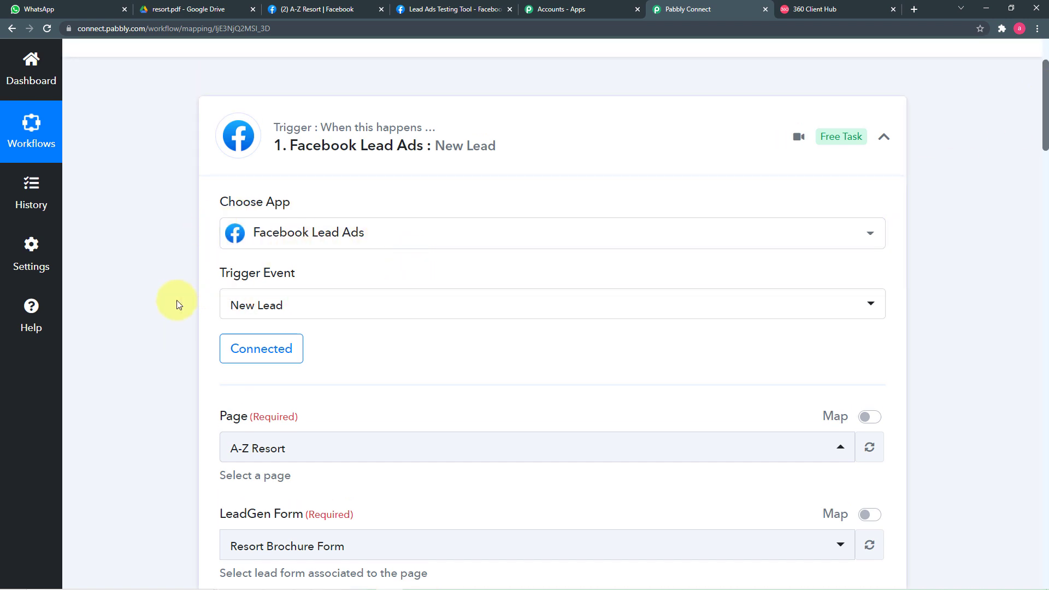
Review the Facebook Lead Ads trigger and the WhatsApp template action settings from top to bottom.
scroll(176, 302, down, 2)
scroll(176, 300, down, 2)
scroll(385, 316, down, 2)
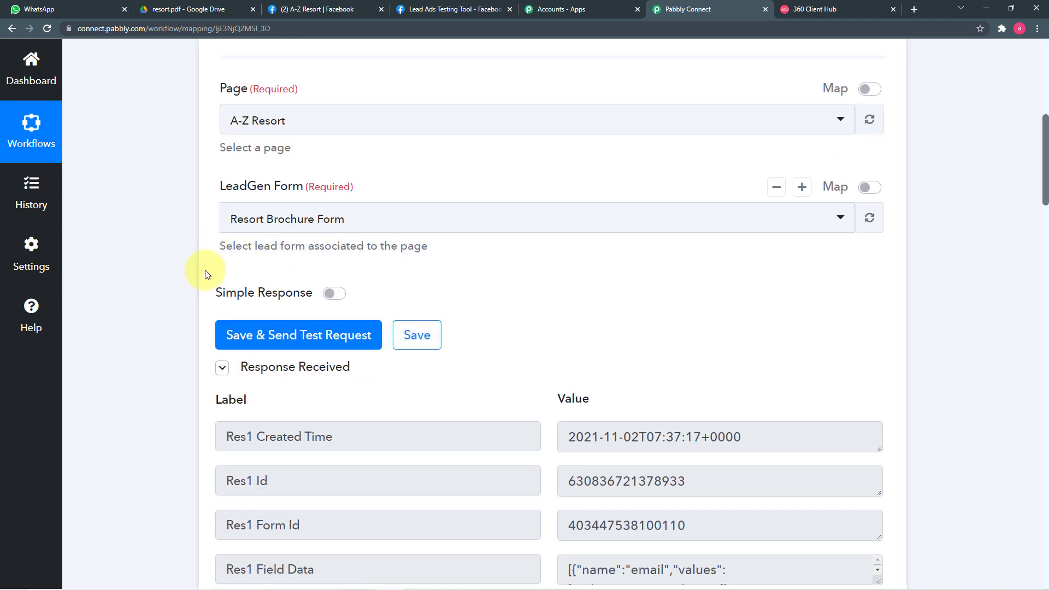
scroll(205, 270, down, 5)
scroll(582, 347, down, 2)
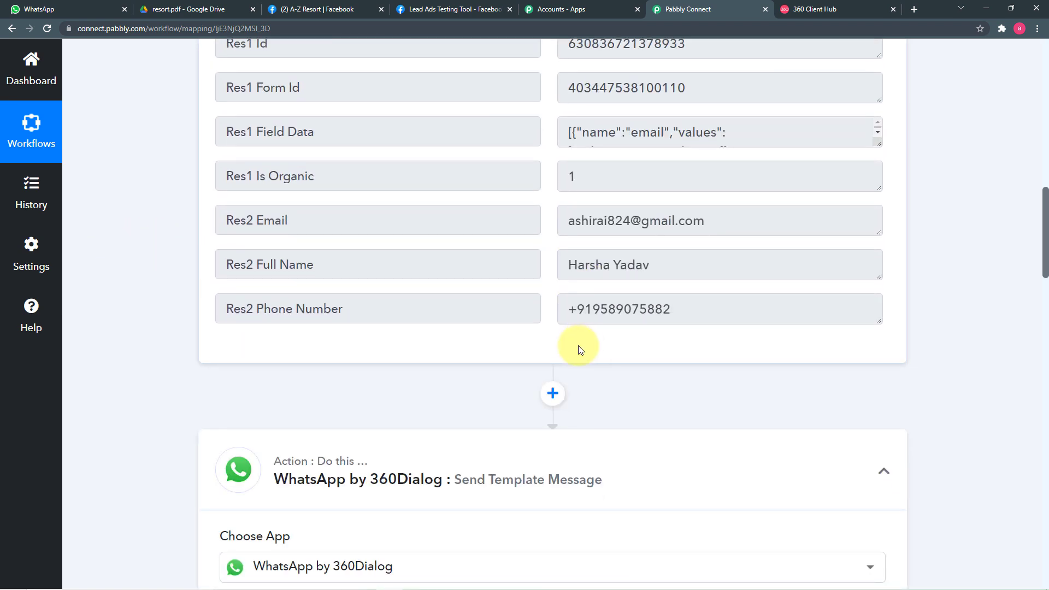
scroll(582, 347, down, 2)
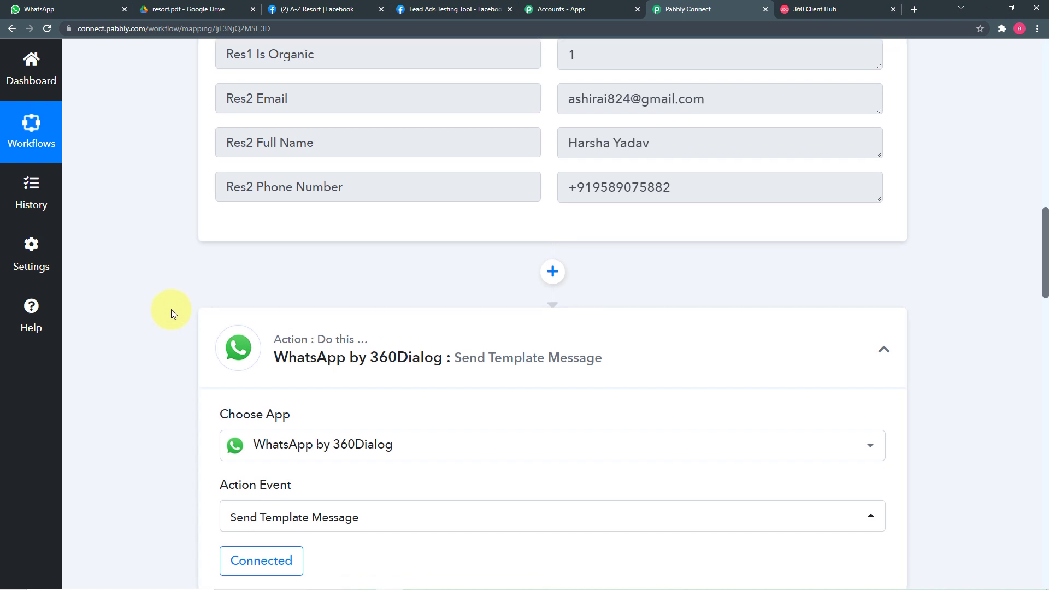
scroll(172, 310, down, 2)
scroll(202, 304, down, 3)
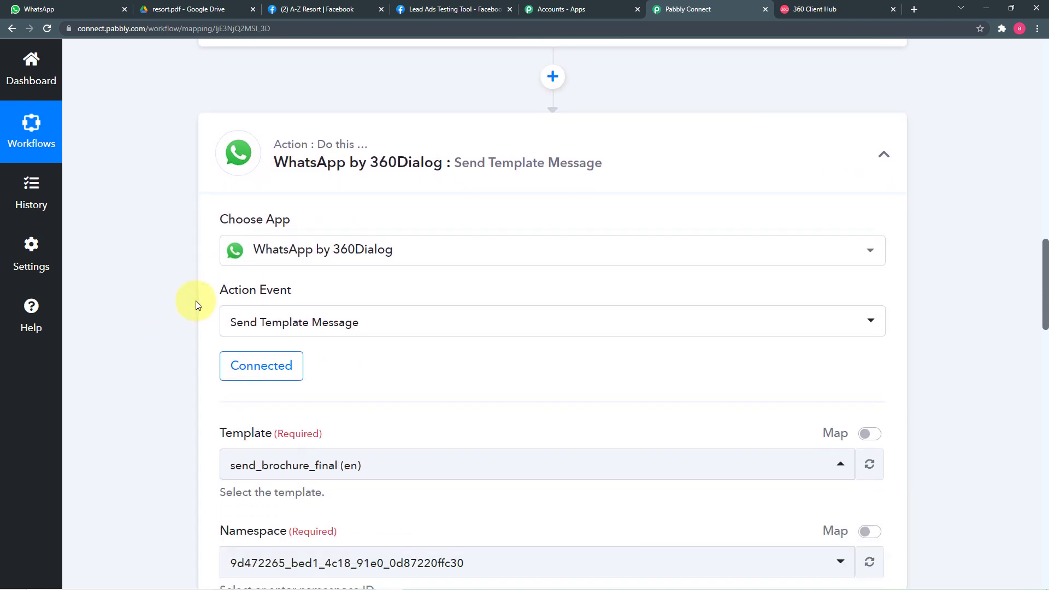
scroll(405, 314, down, 2)
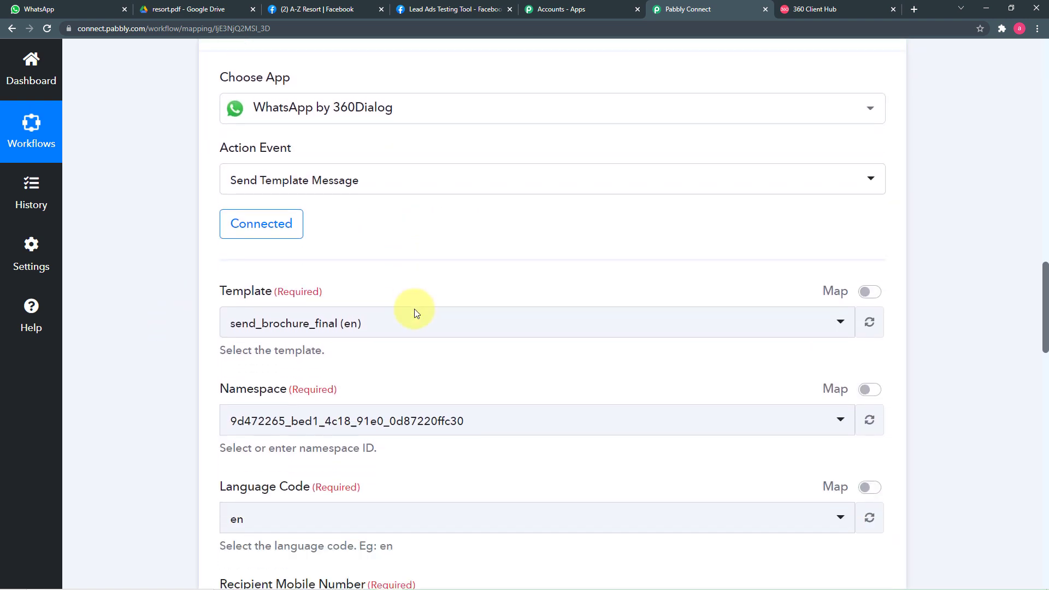
scroll(462, 299, down, 2)
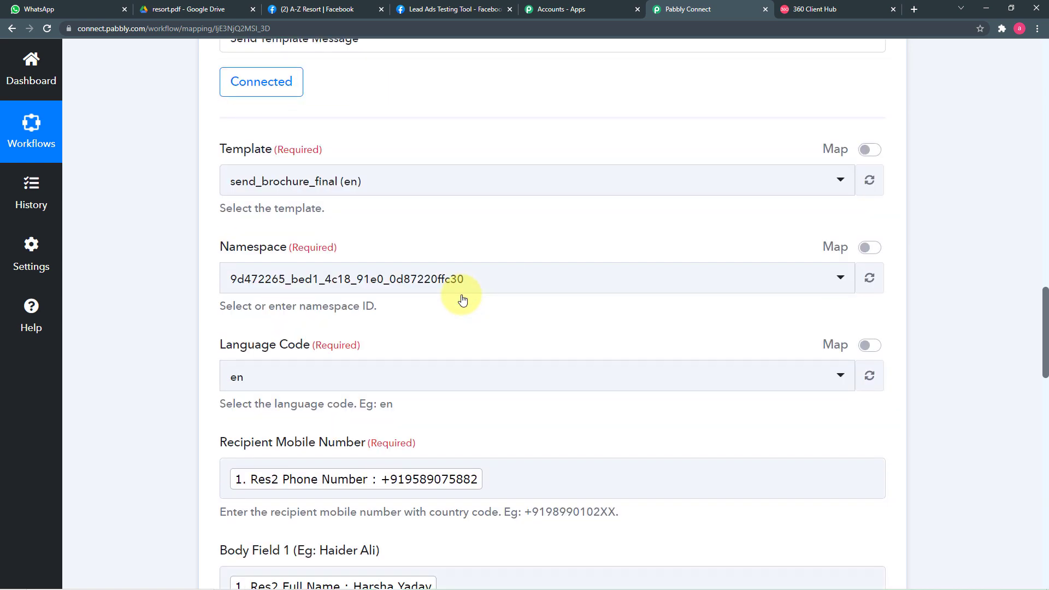
scroll(462, 297, down, 10)
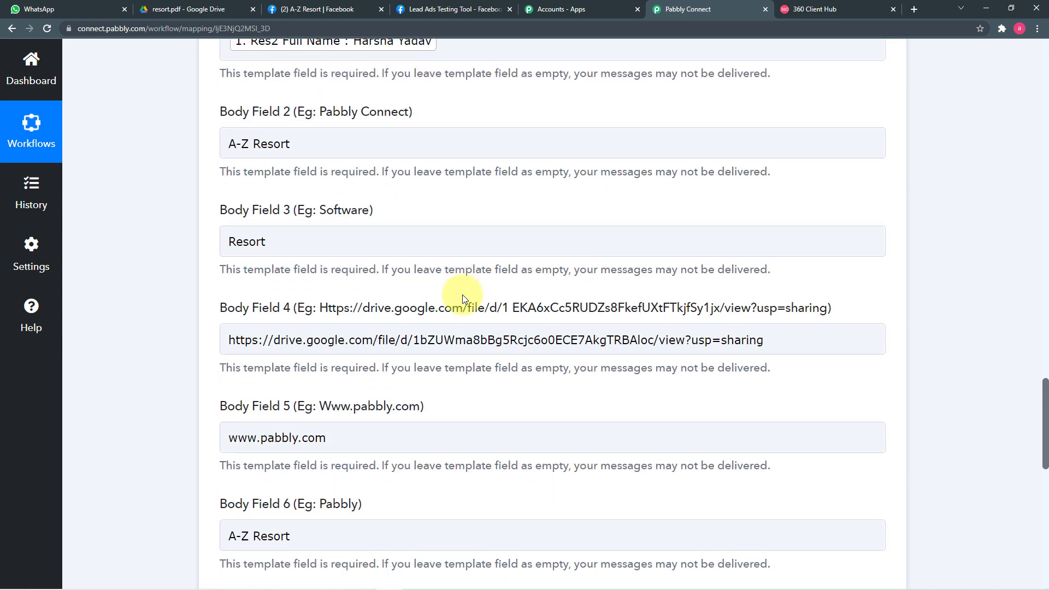
scroll(462, 294, down, 4)
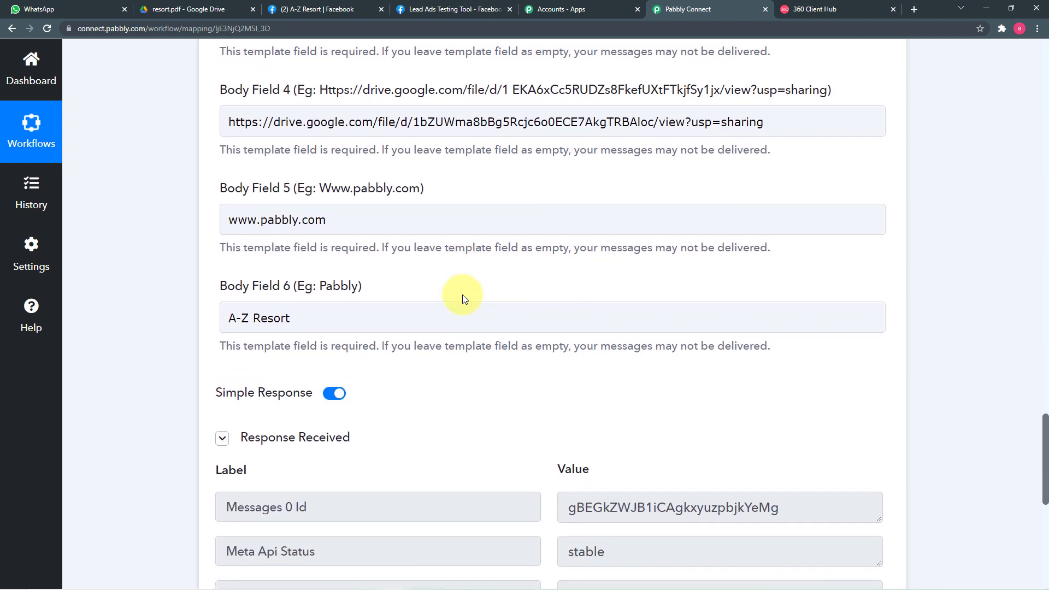
scroll(477, 277, down, 4)
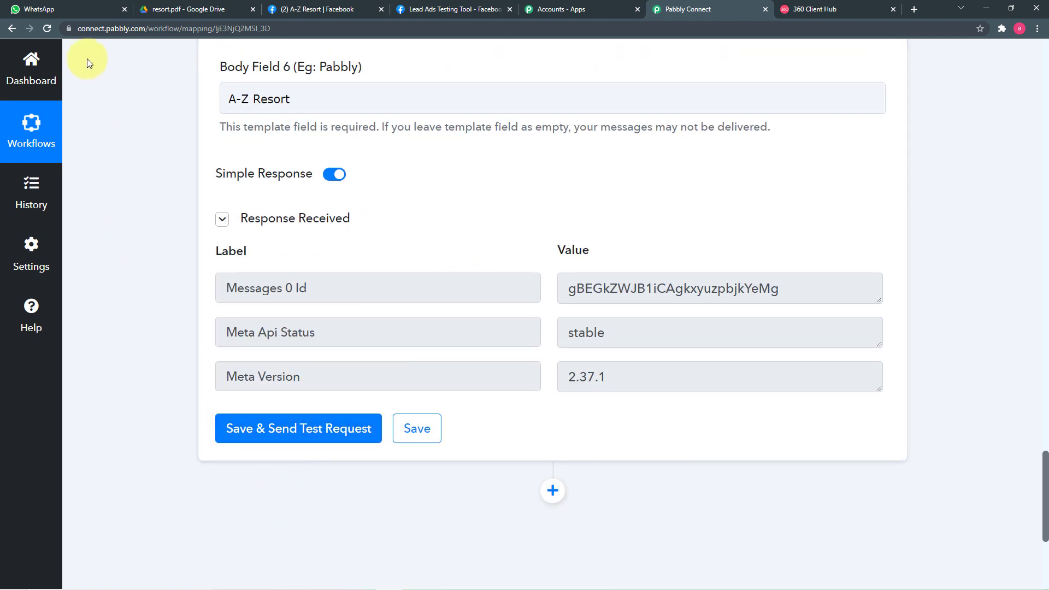
Recheck the WhatsApp message, save the WhatsApp action, and return to the trigger response.
click(73, 9)
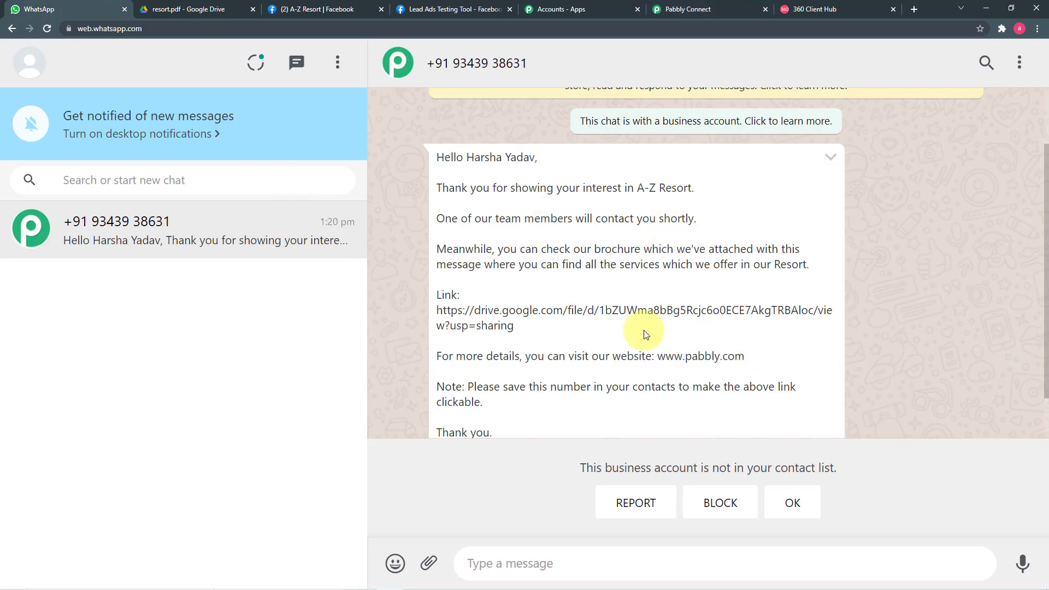
click(715, 10)
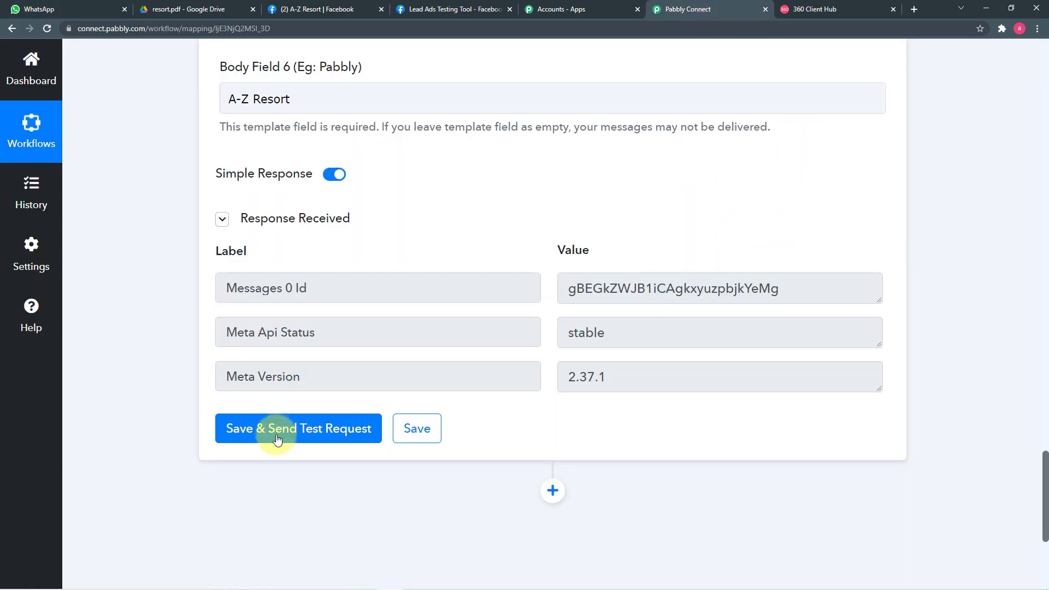
click(412, 429)
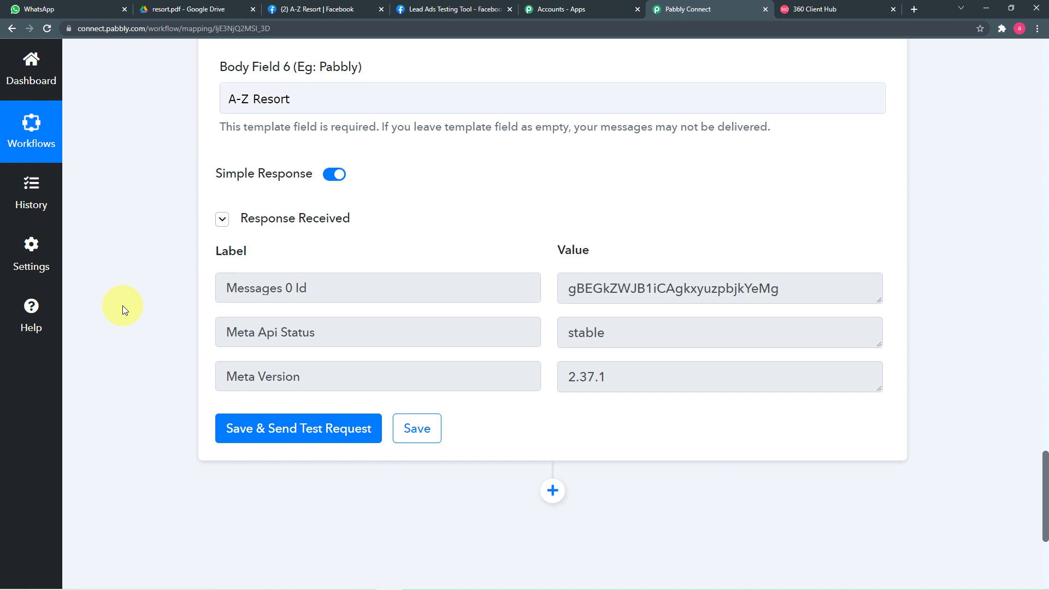
scroll(123, 306, up, 5)
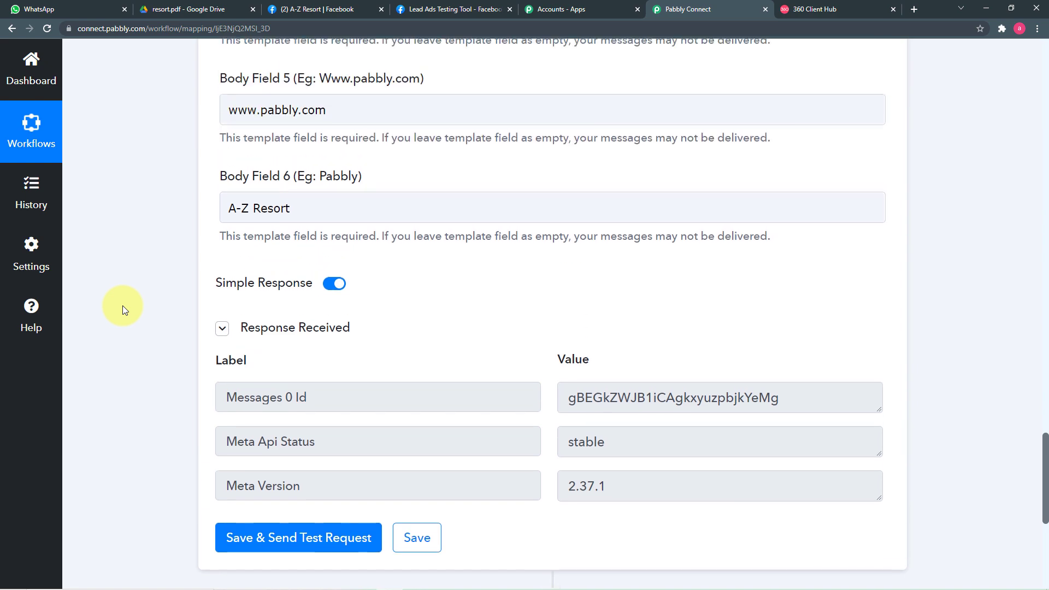
scroll(122, 306, up, 20)
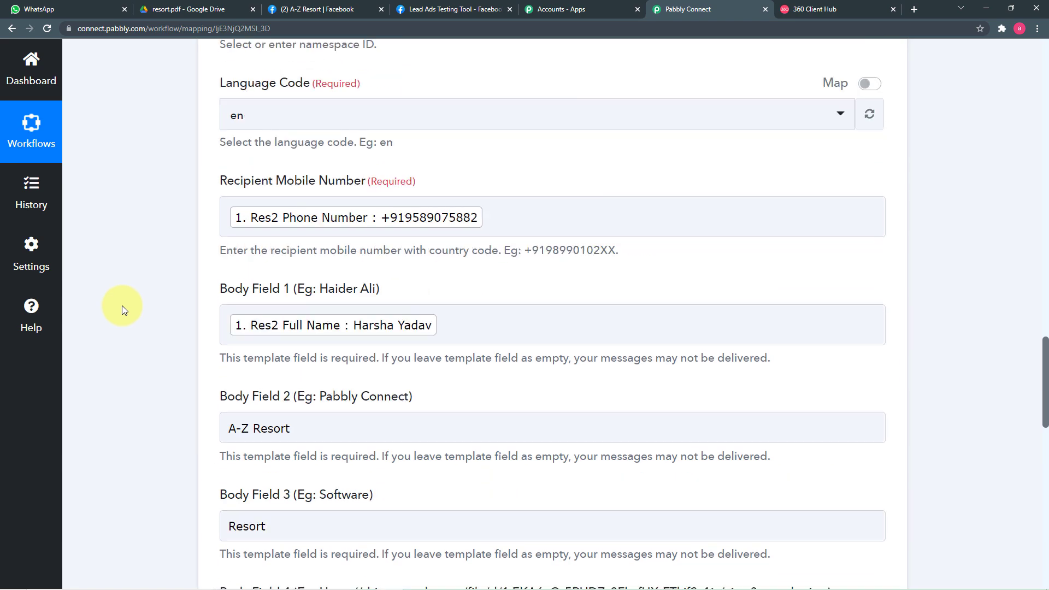
scroll(122, 307, up, 15)
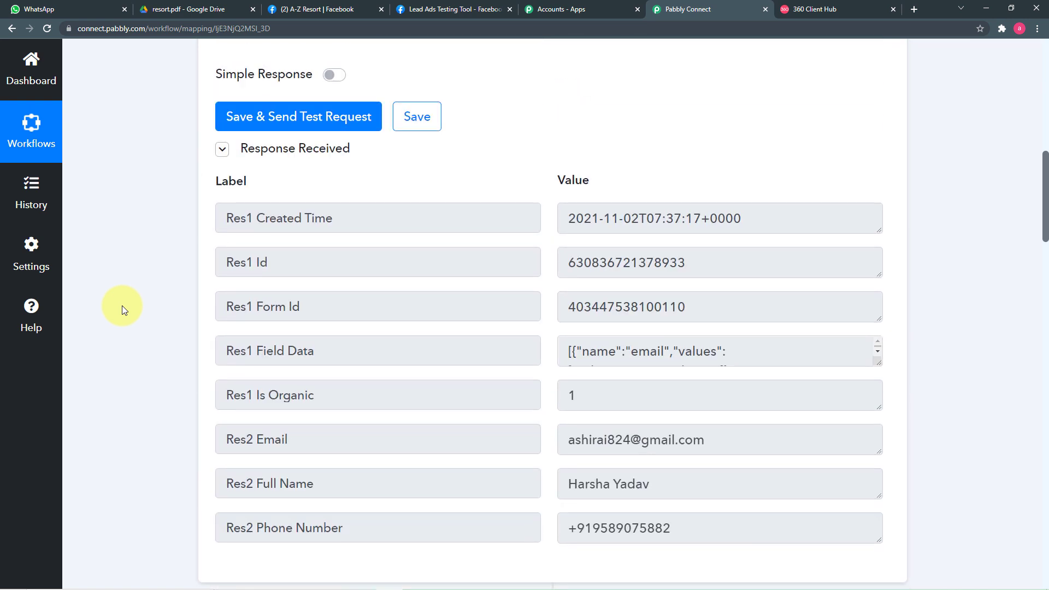